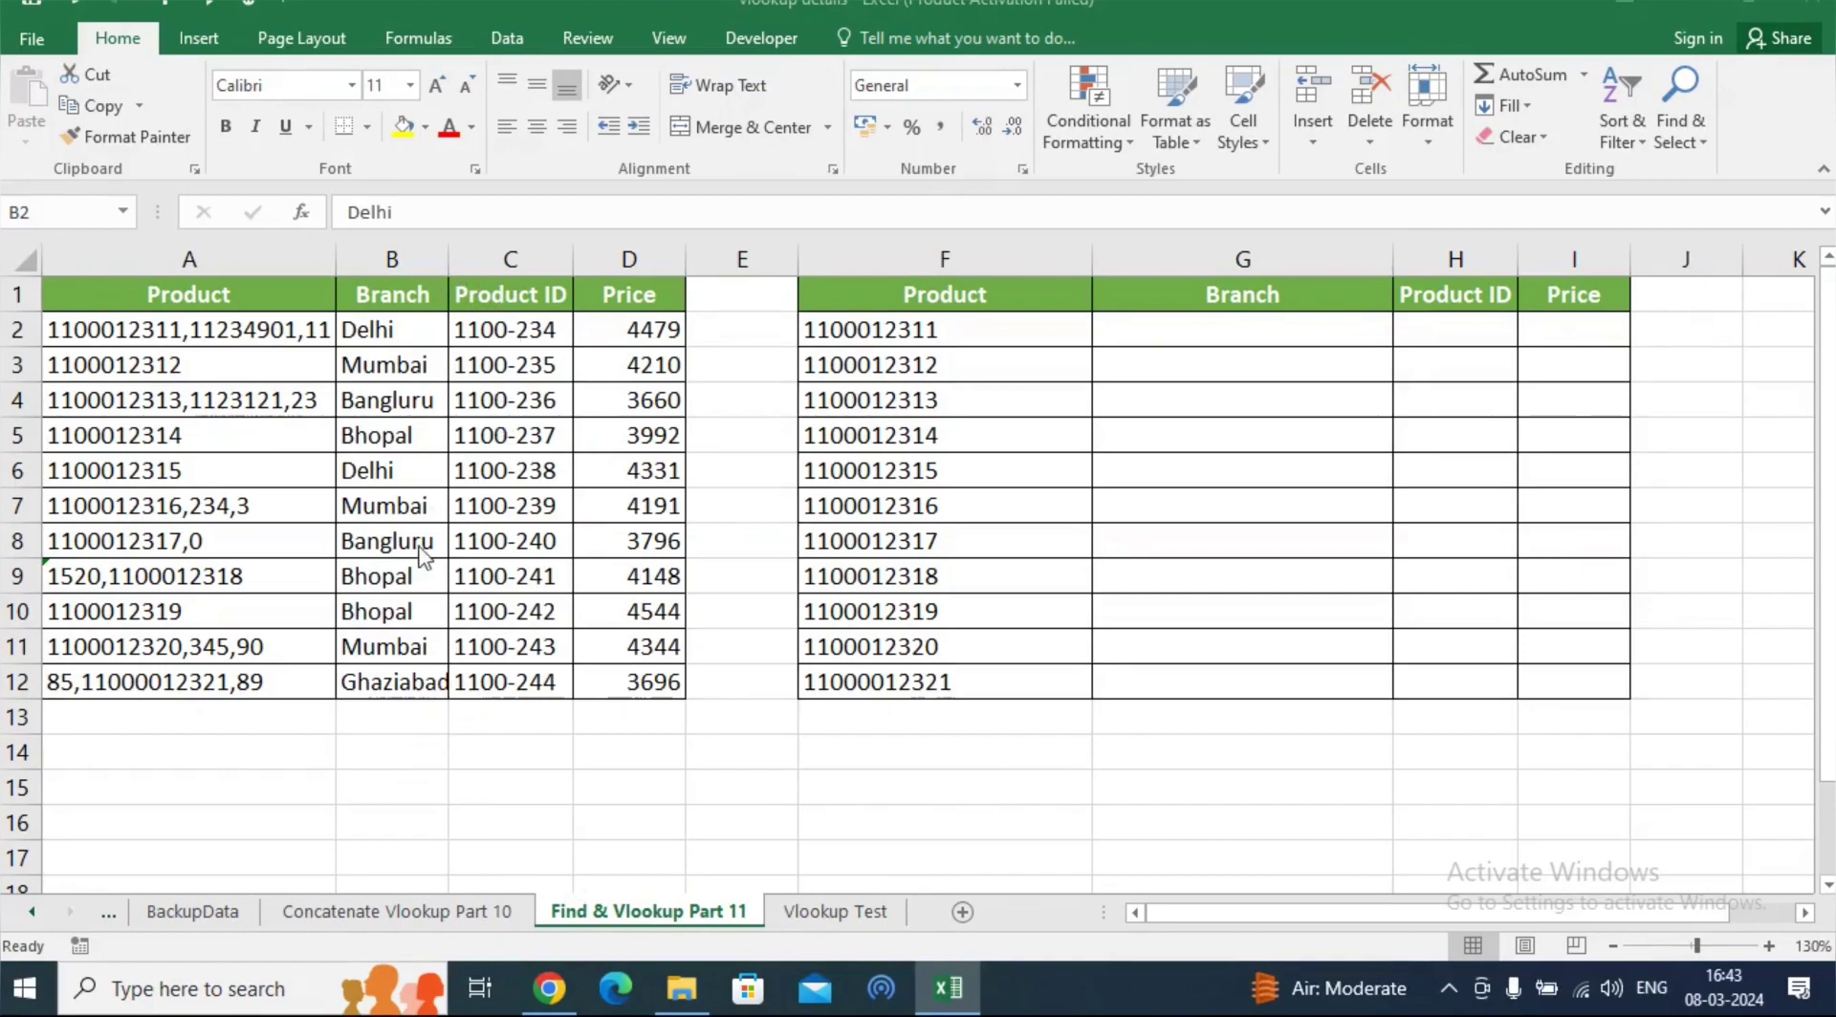
Widen column B so Ghaziabad fits, then review row 2's product list, code, Product ID and price
{"action": "left_click_drag", "start_coordinate": [448, 258], "coordinate": [461, 258]}
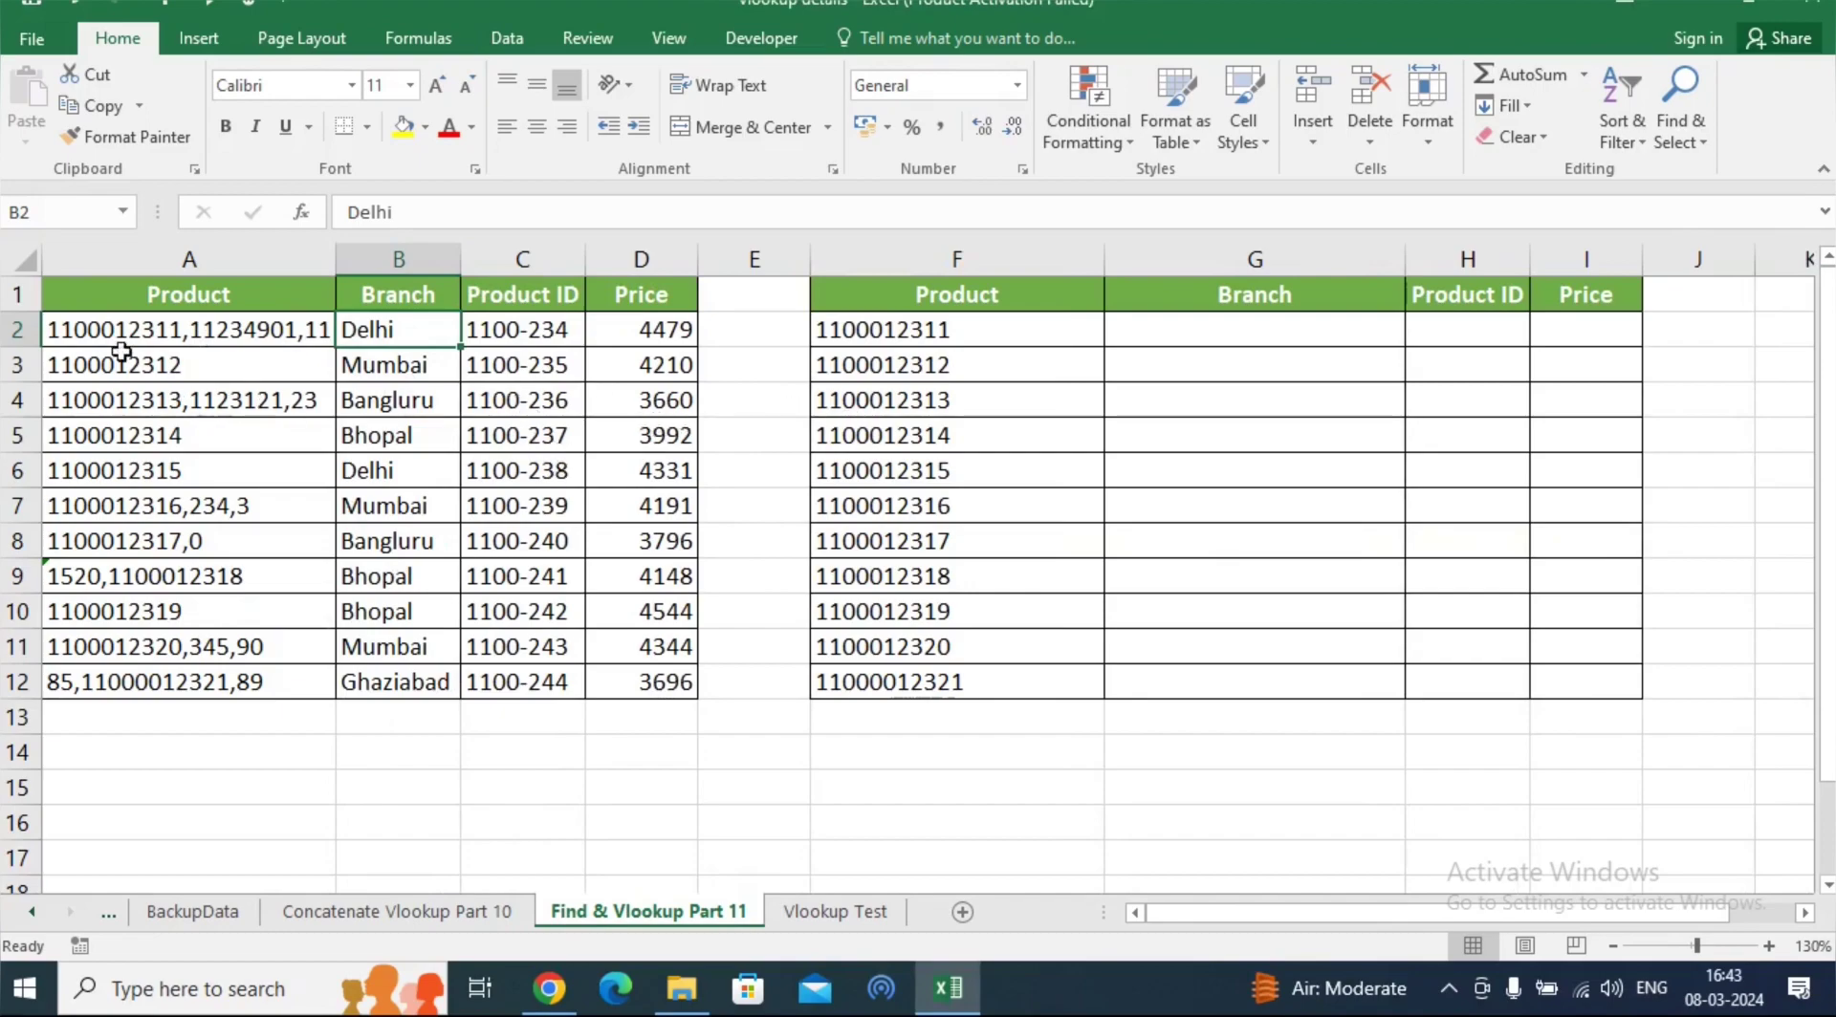
{"action": "left_click", "coordinate": [175, 334]}
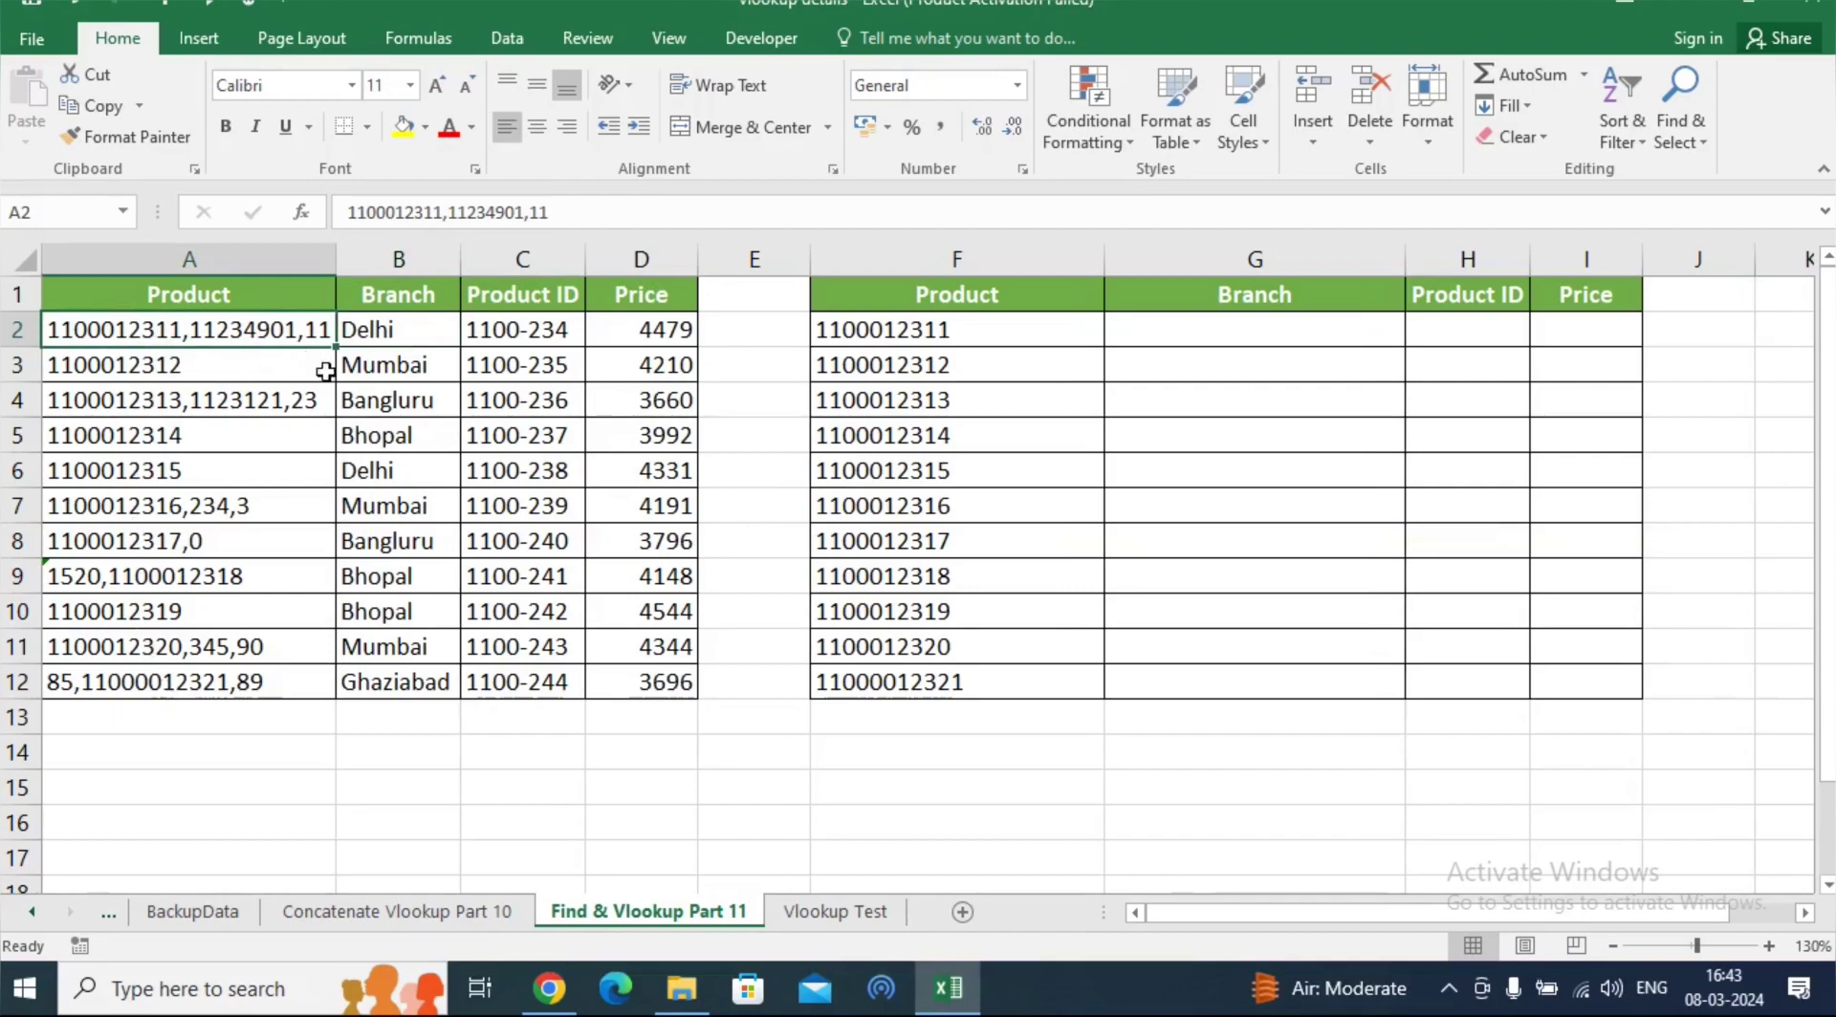
{"action": "left_click", "coordinate": [1003, 337]}
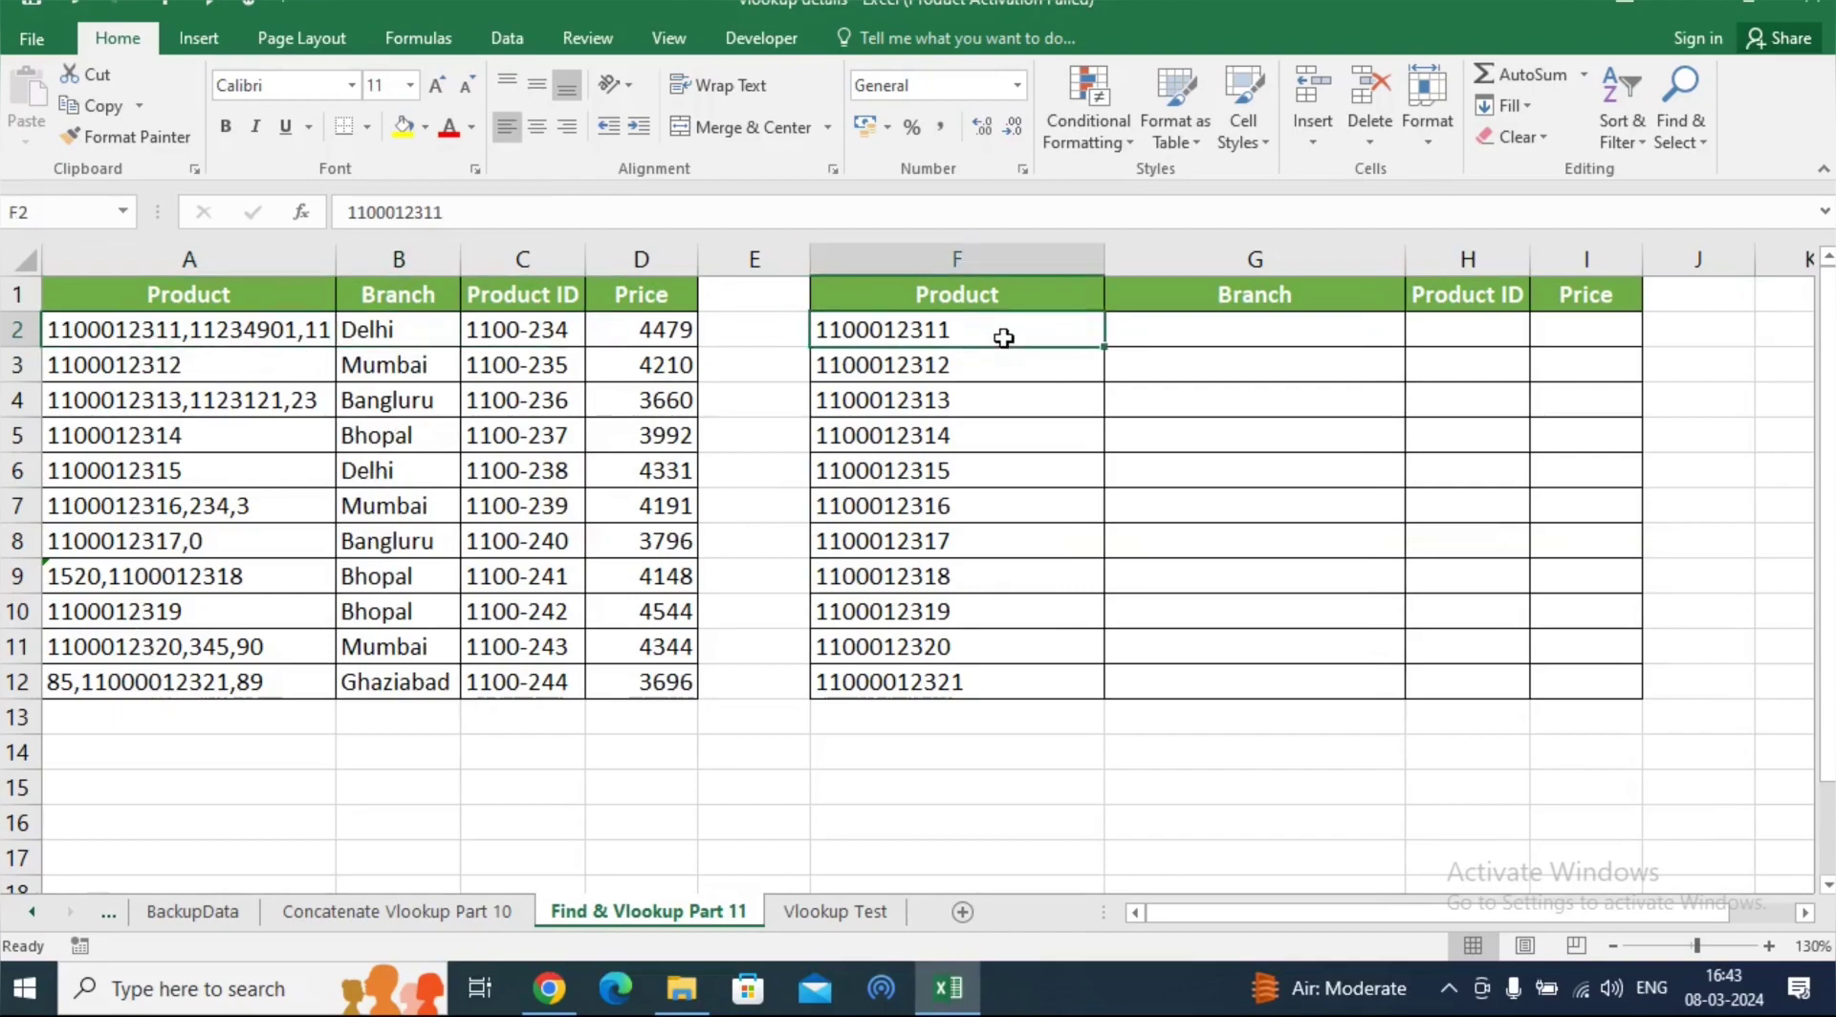
{"action": "left_click", "coordinate": [381, 326]}
{"action": "left_click", "coordinate": [483, 330]}
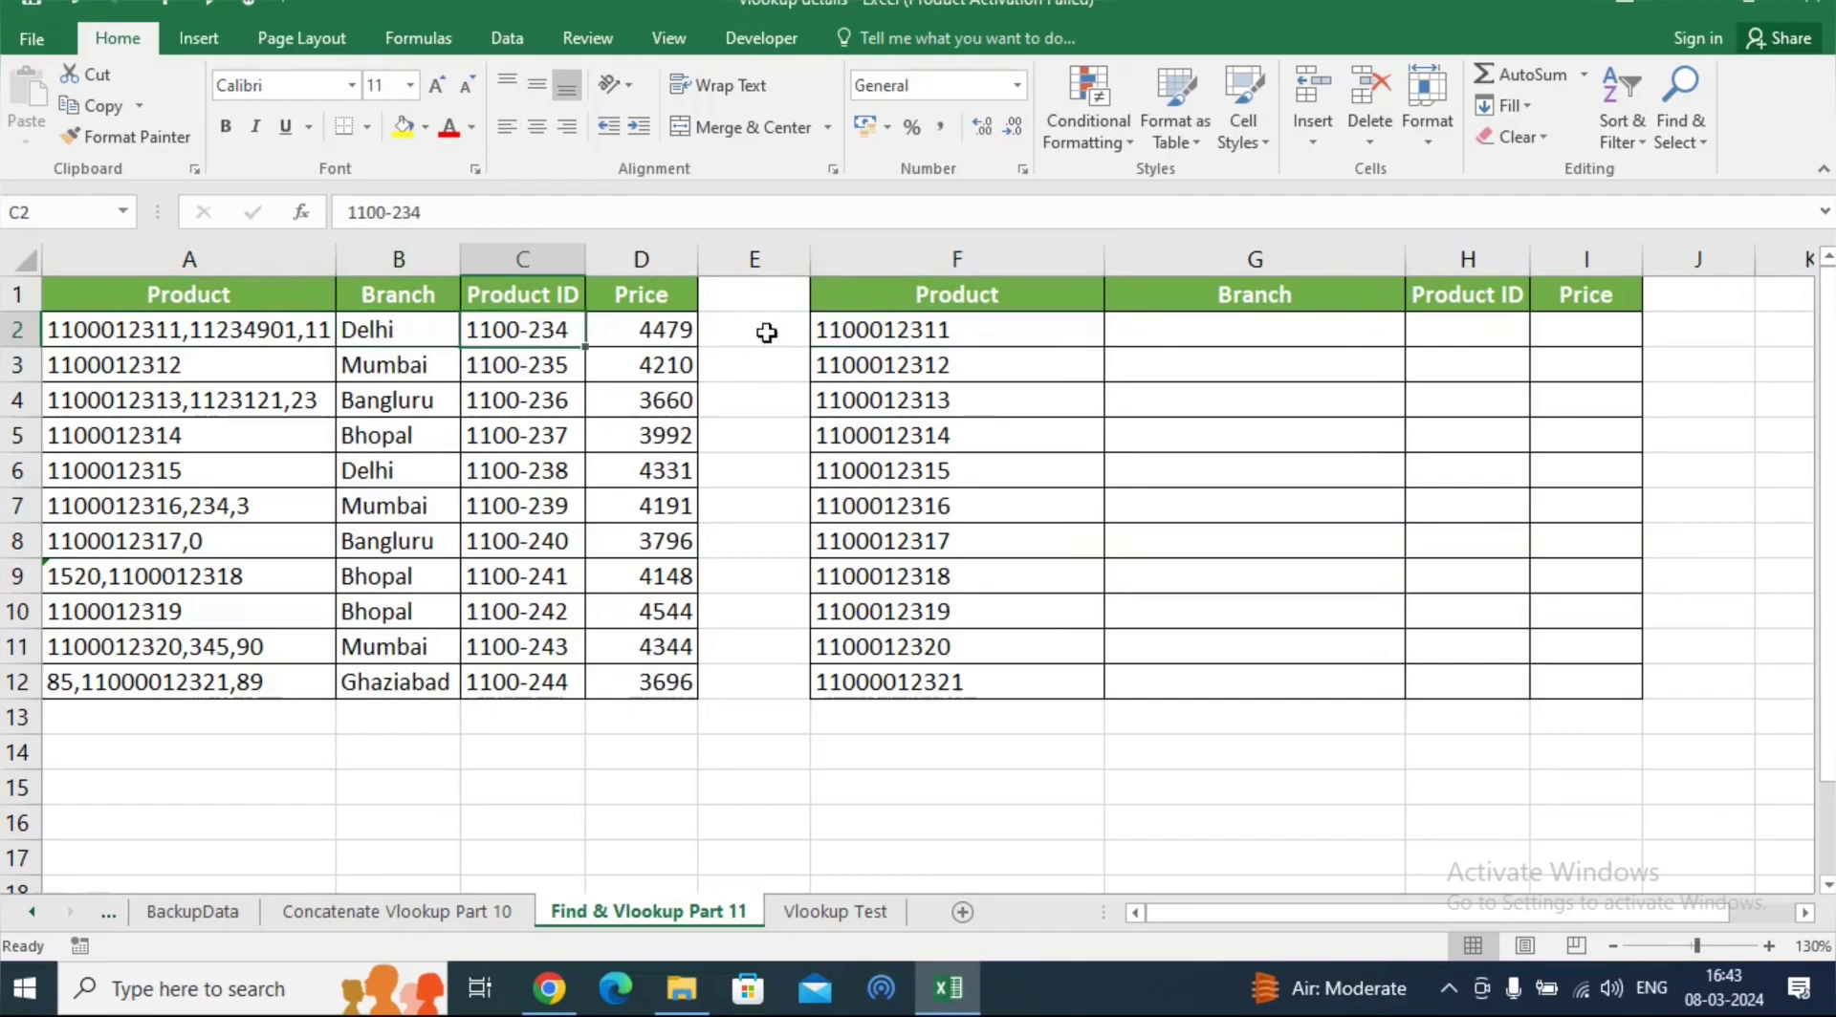
{"action": "left_click", "coordinate": [693, 330]}
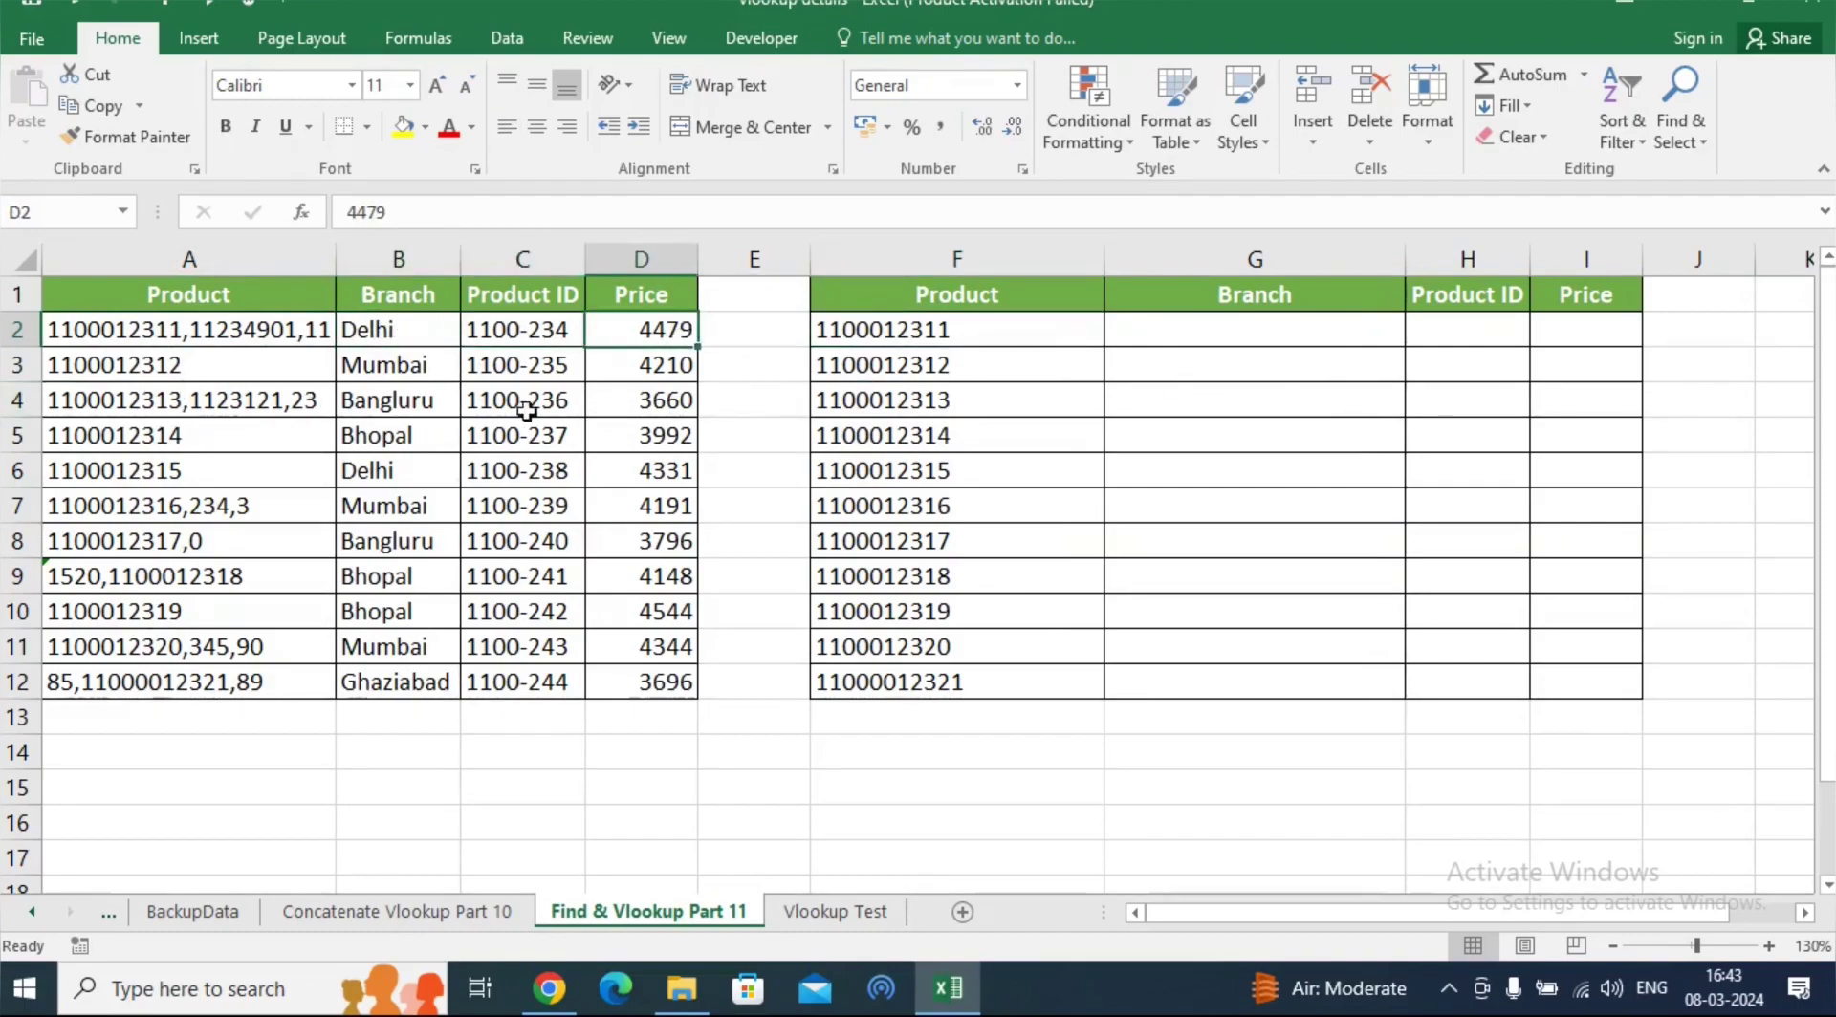
Review the lookup codes in F4 and F9 and the empty Product ID and Price columns, then select G2
{"action": "left_click", "coordinate": [863, 401]}
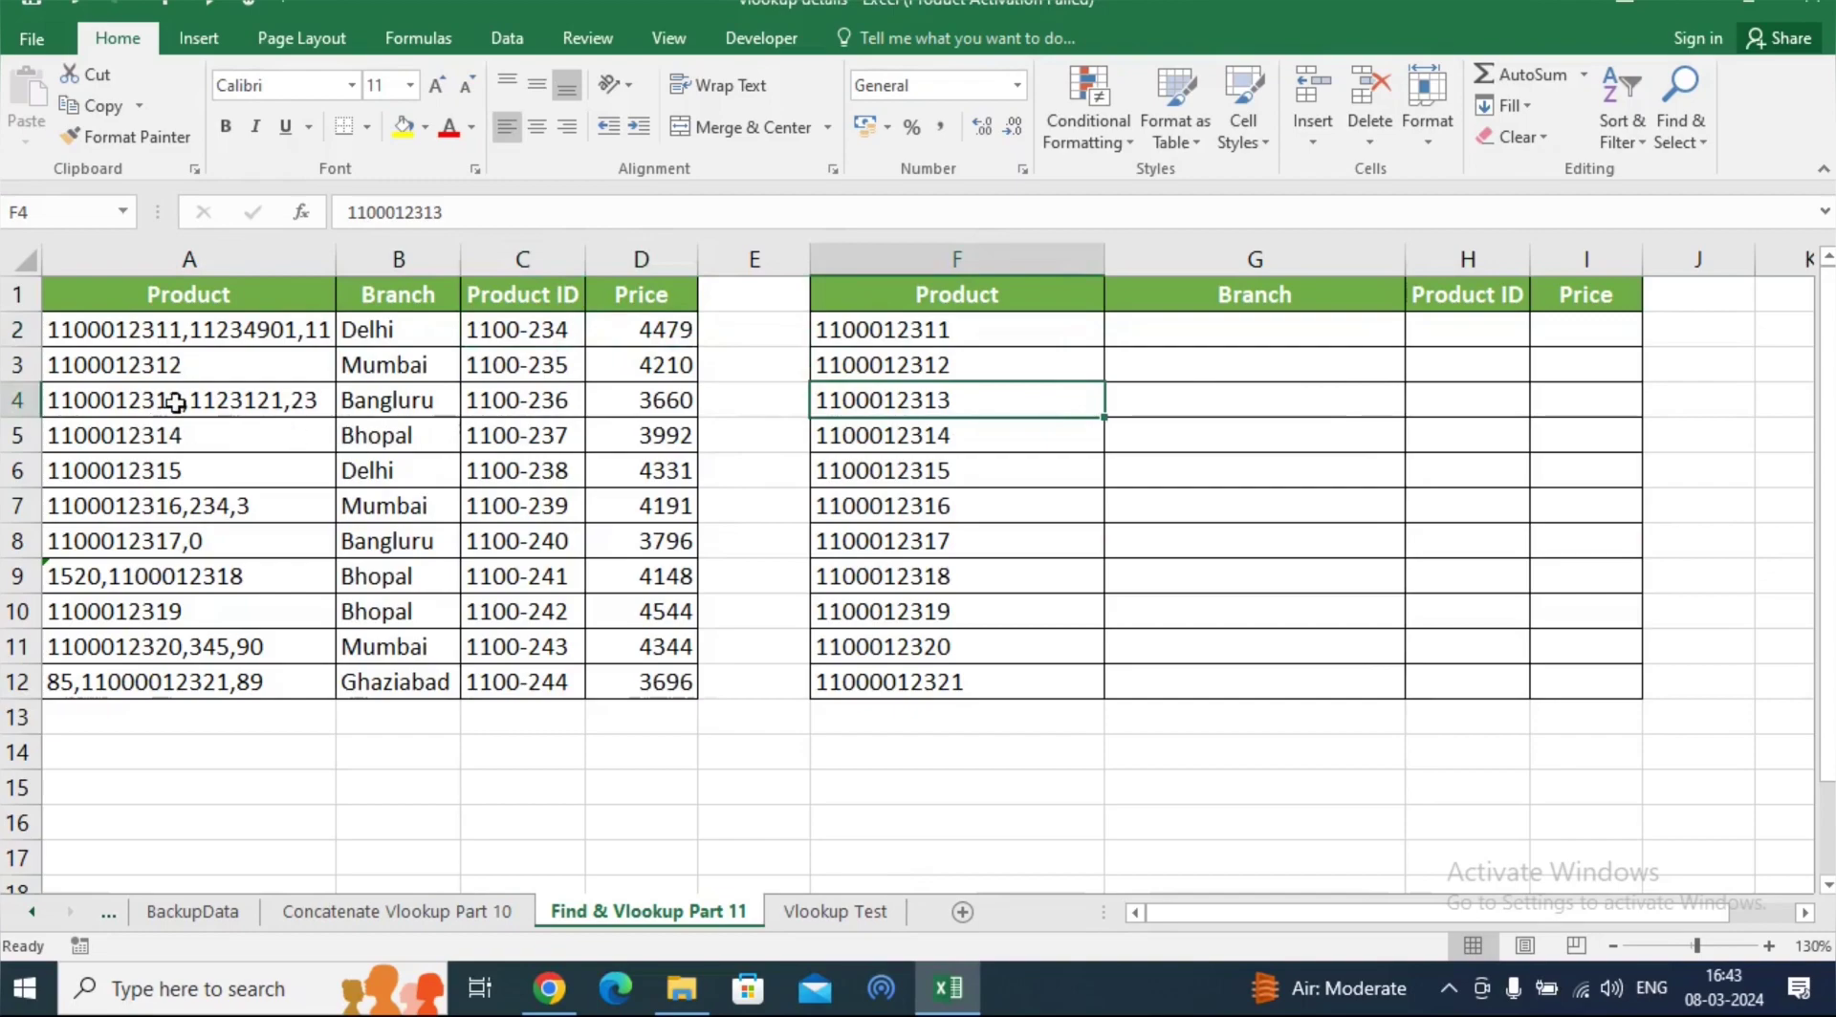
{"action": "left_click", "coordinate": [979, 577]}
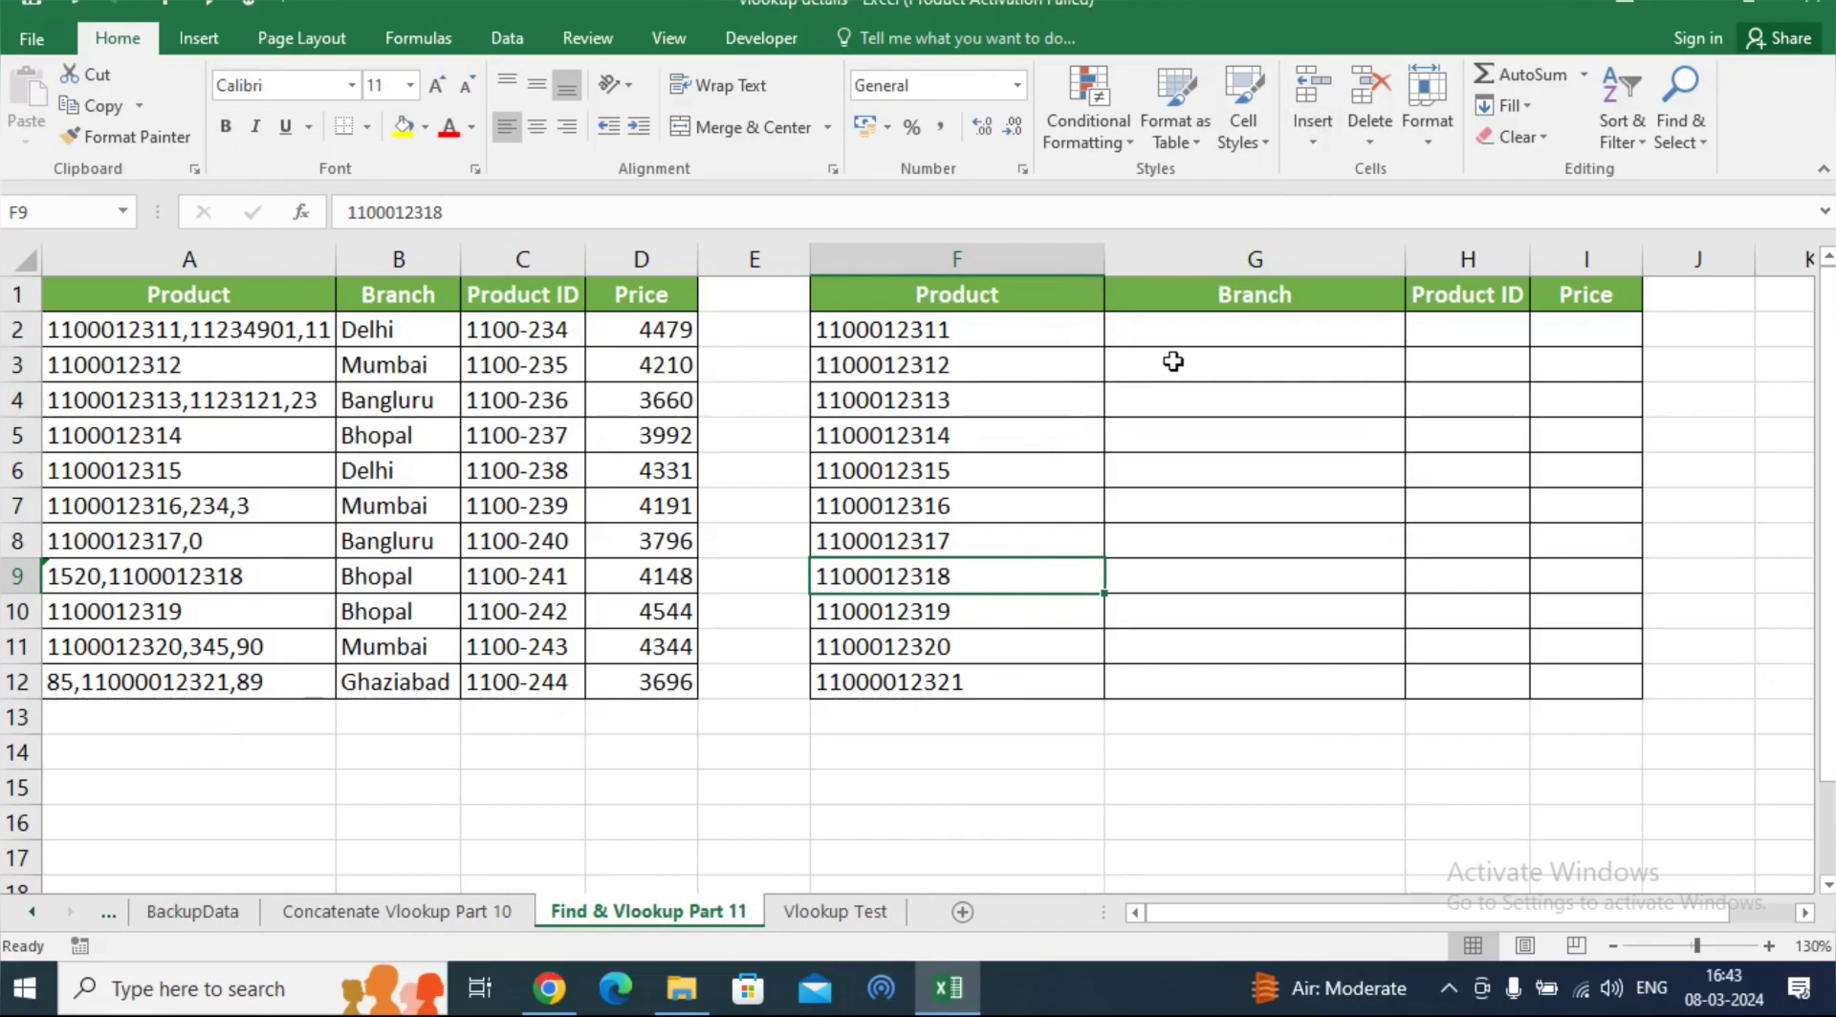
{"action": "left_click", "coordinate": [1229, 390]}
{"action": "left_click", "coordinate": [1419, 400]}
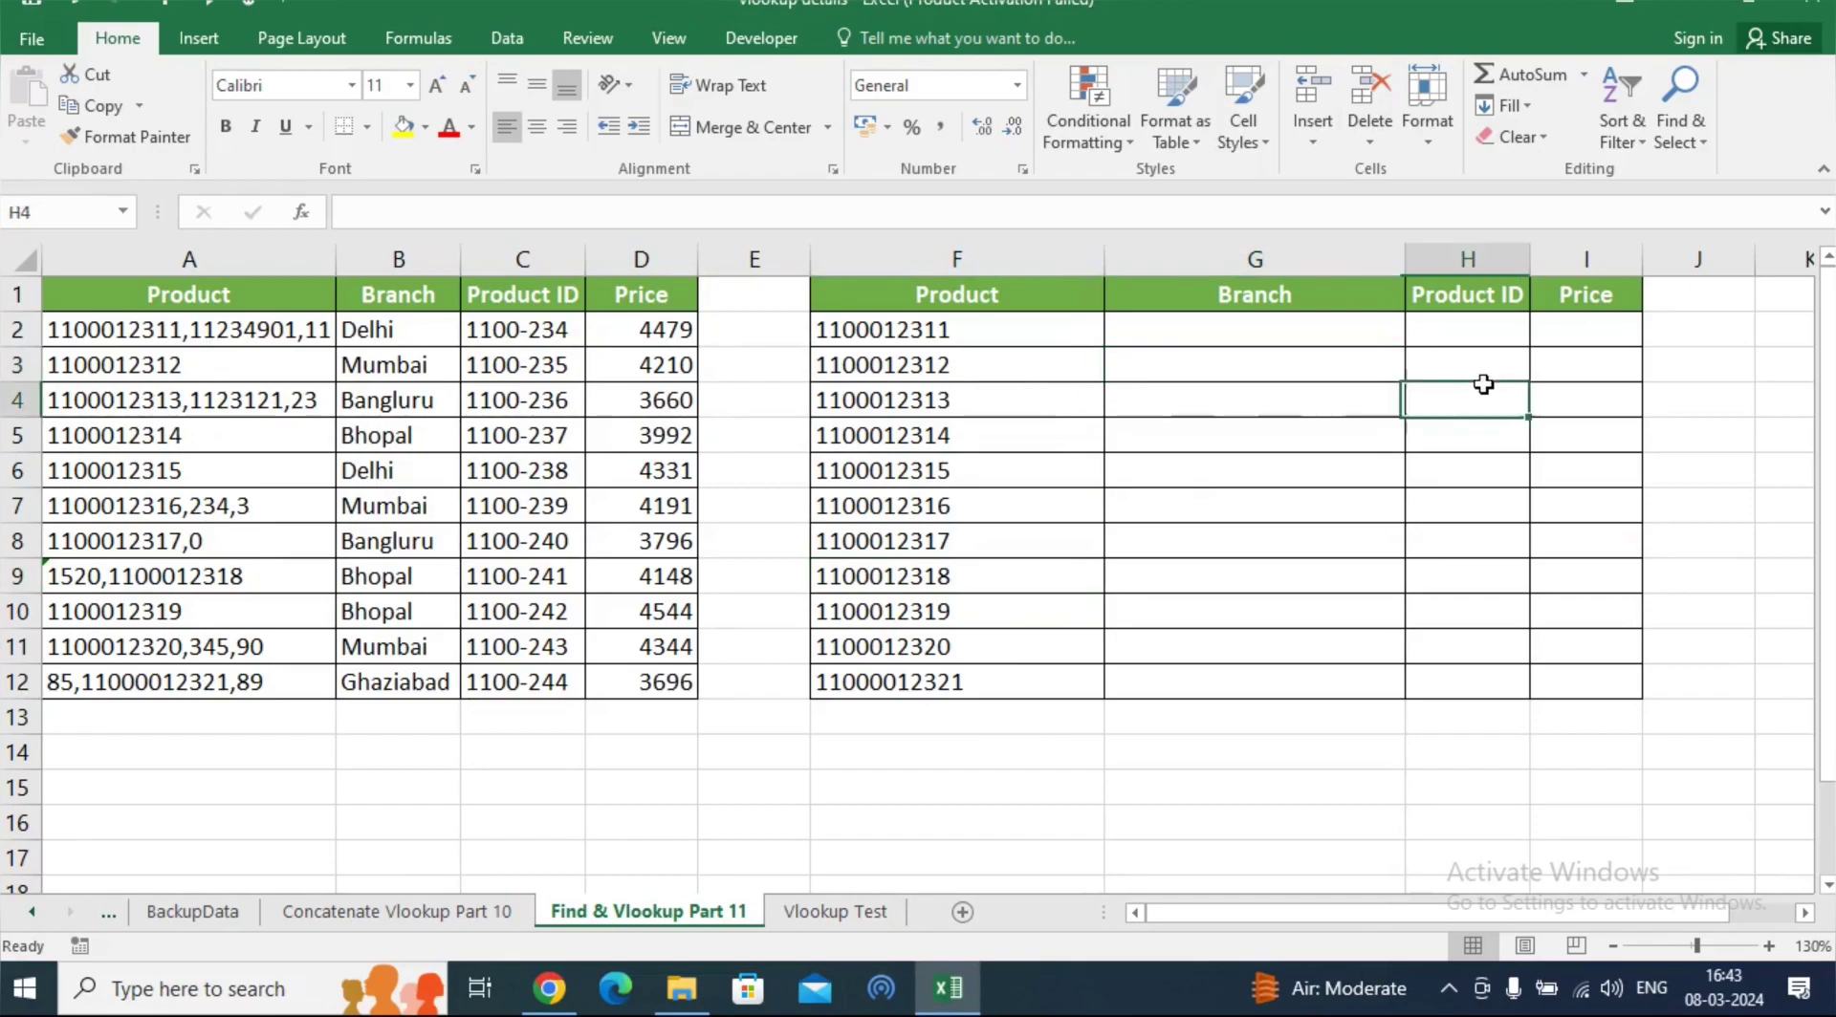
{"action": "left_click", "coordinate": [1562, 368]}
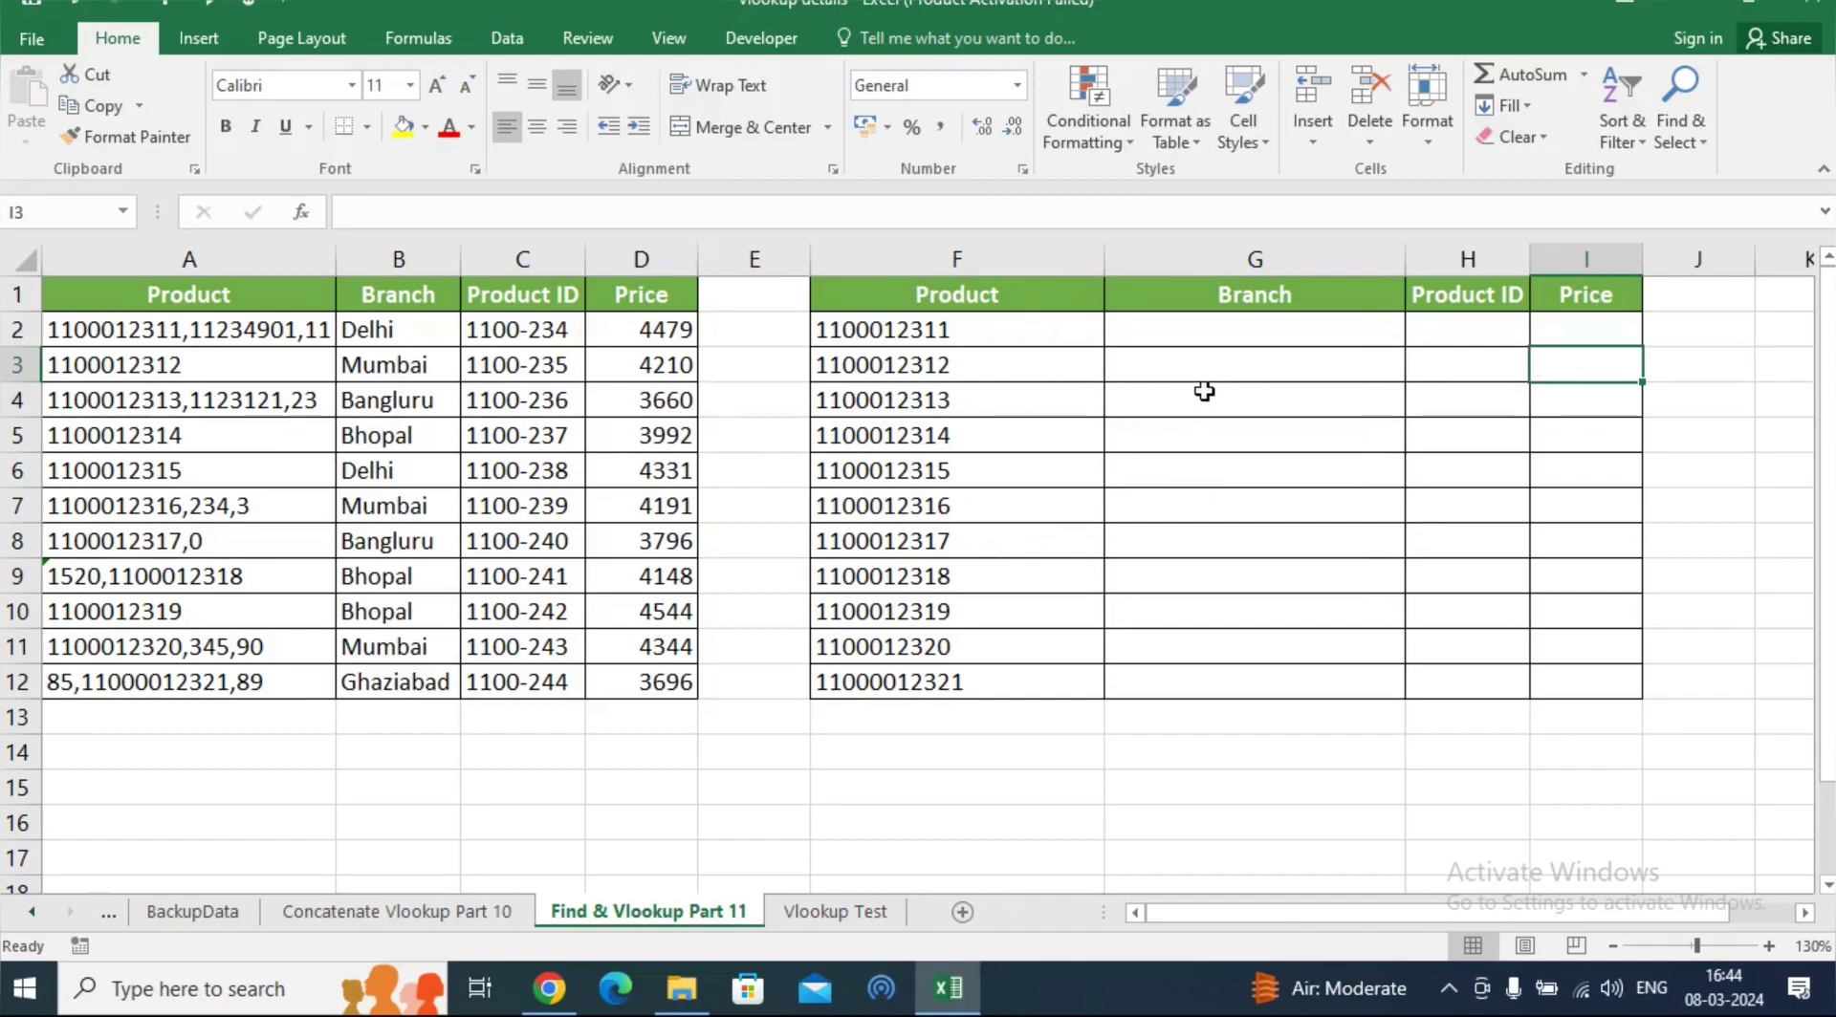
{"action": "left_click", "coordinate": [1173, 334]}
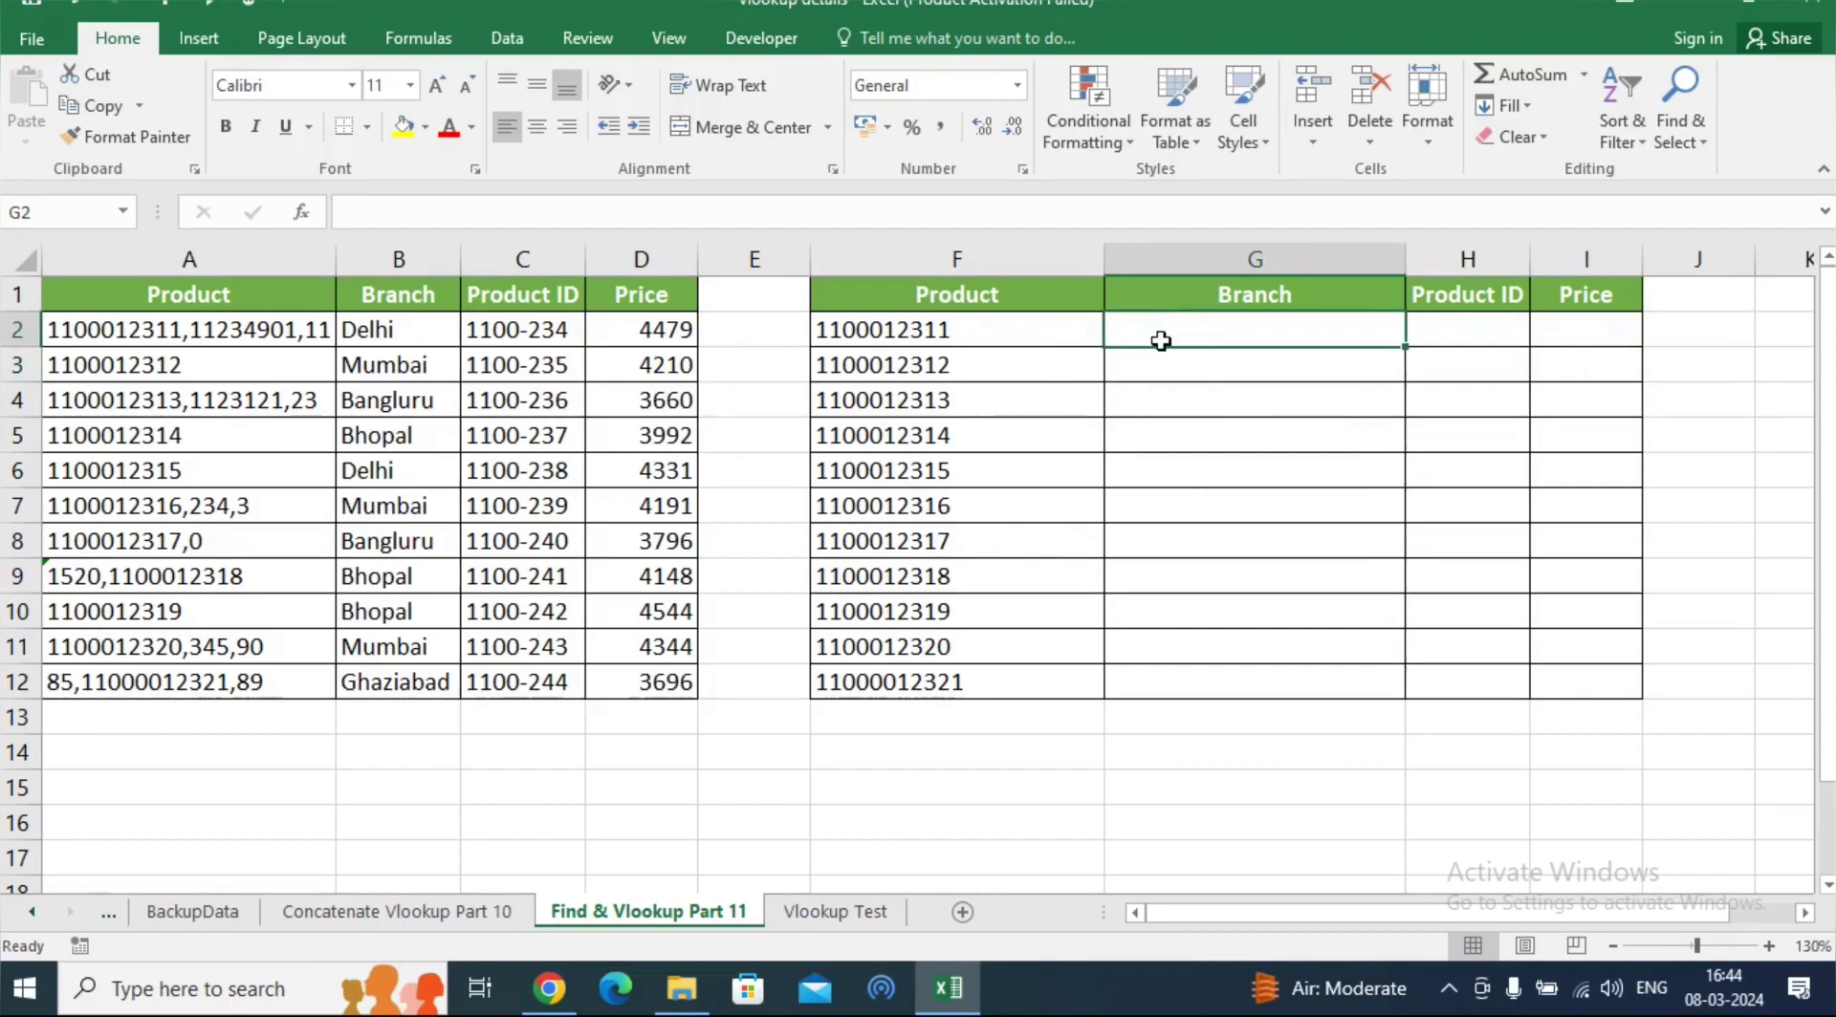
Enter =FIND($F2,$A2,1) in G2 to locate the F2 code within A2's product list
{"action": "type", "text": "=fi"}
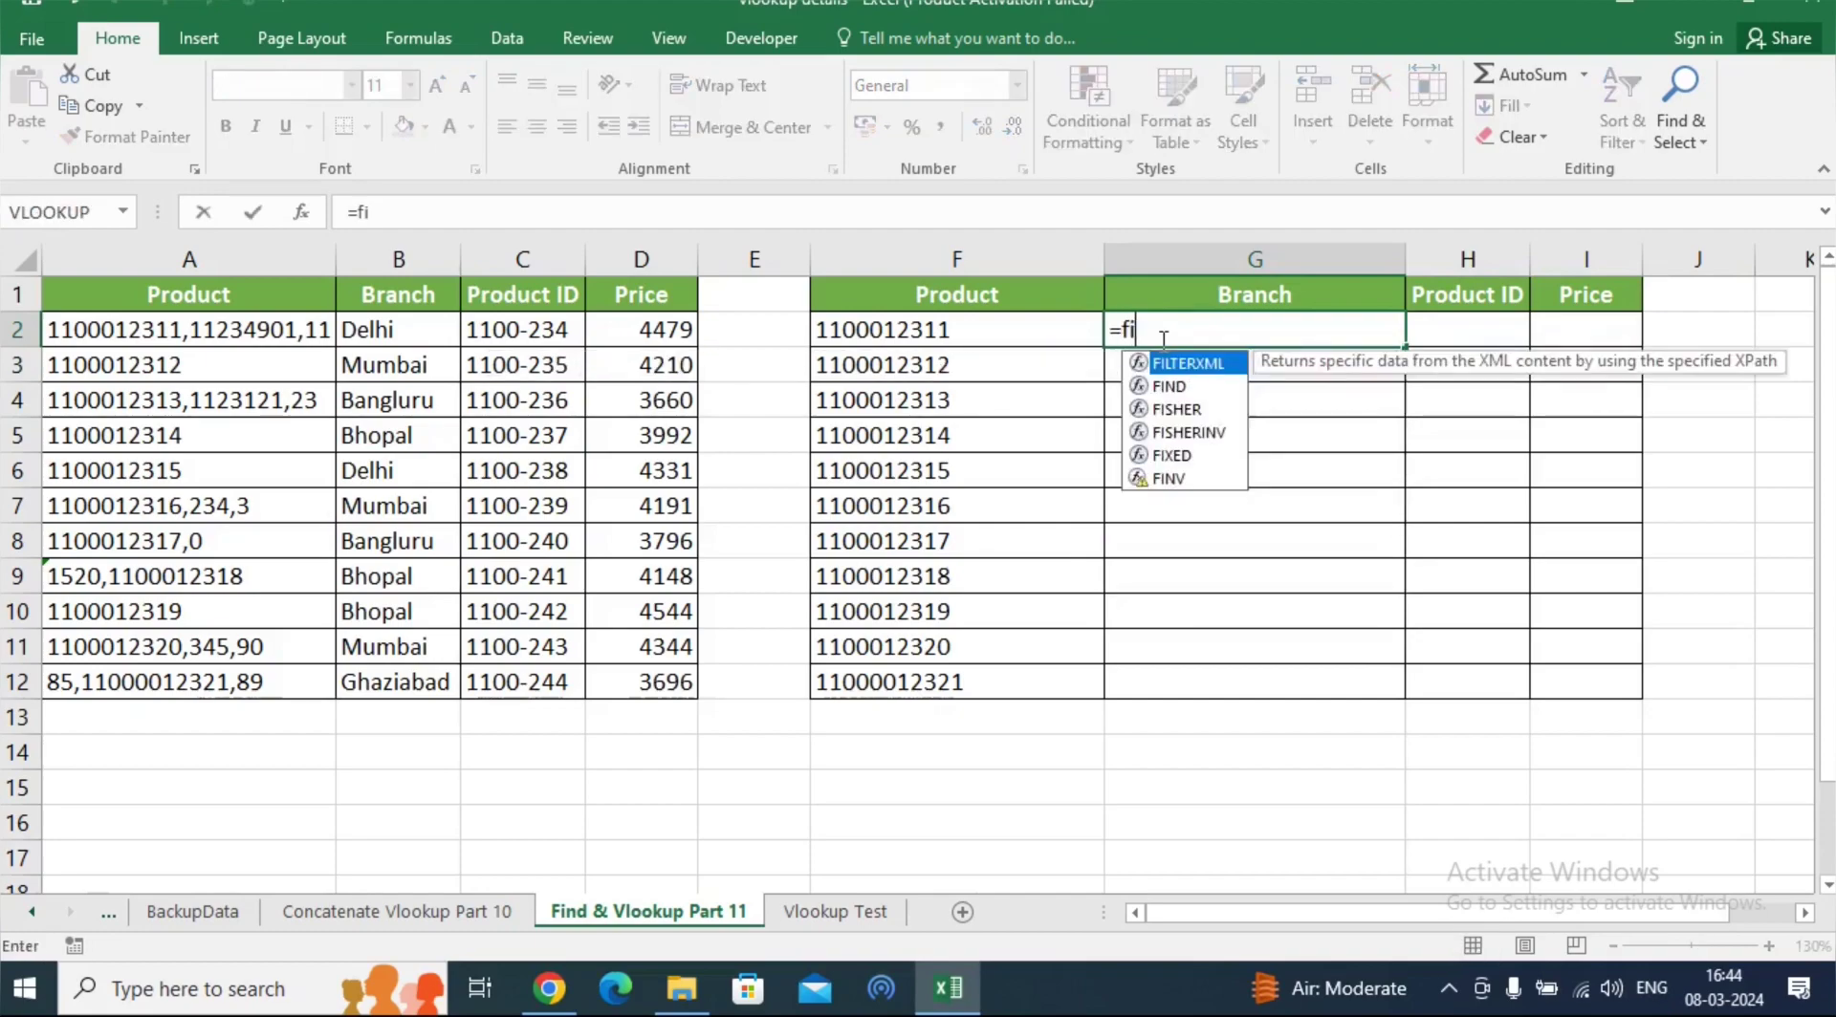
{"action": "type", "text": "nd"}
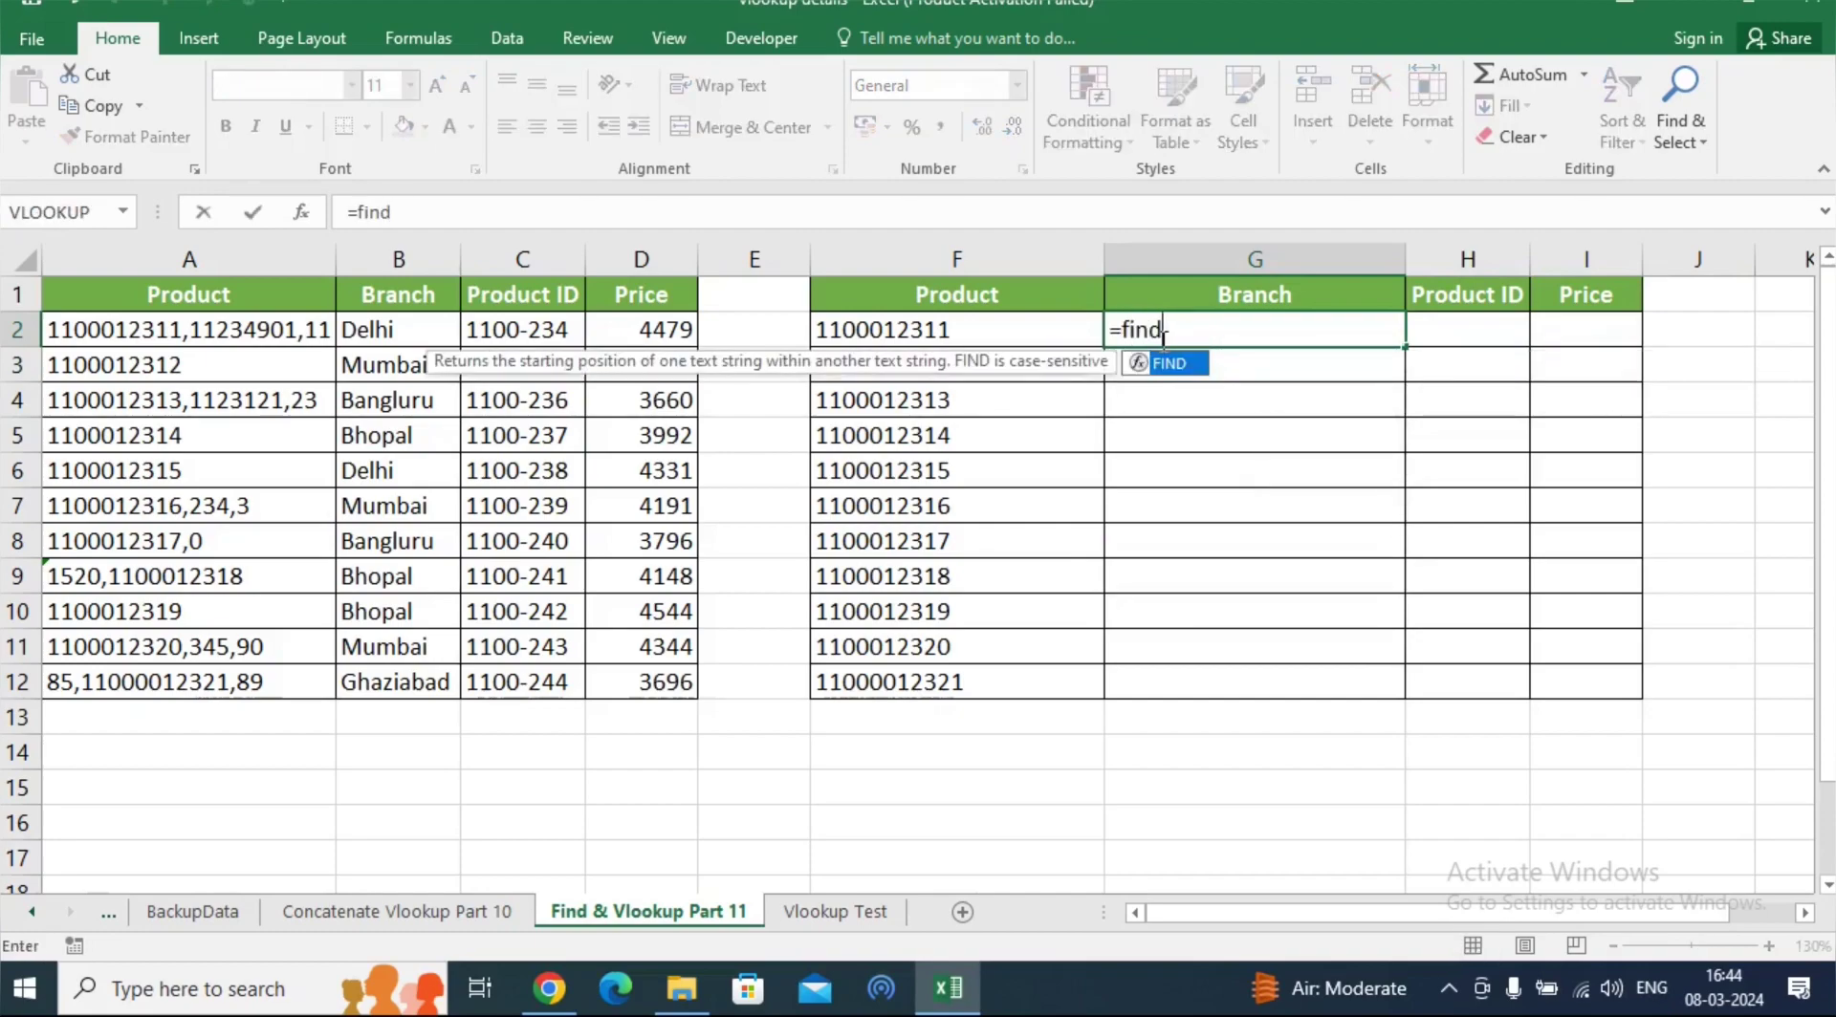
{"action": "type", "text": "("}
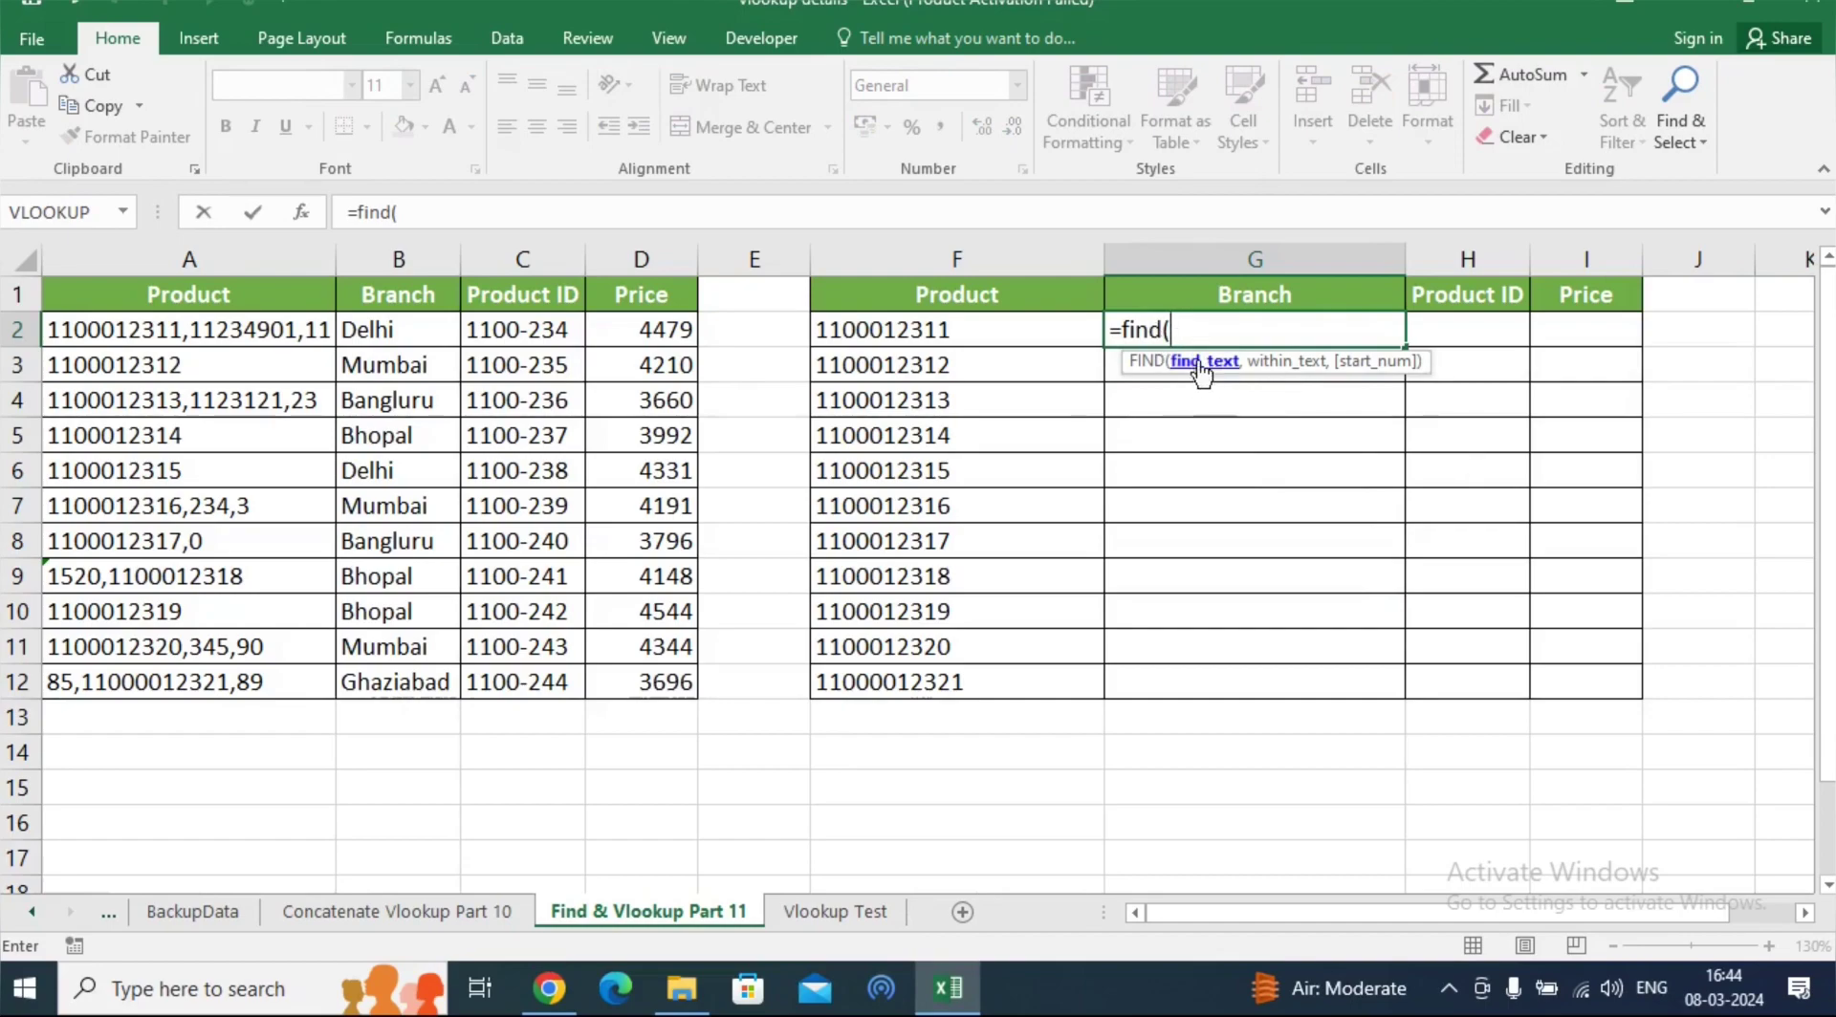
{"action": "left_click", "coordinate": [991, 335]}
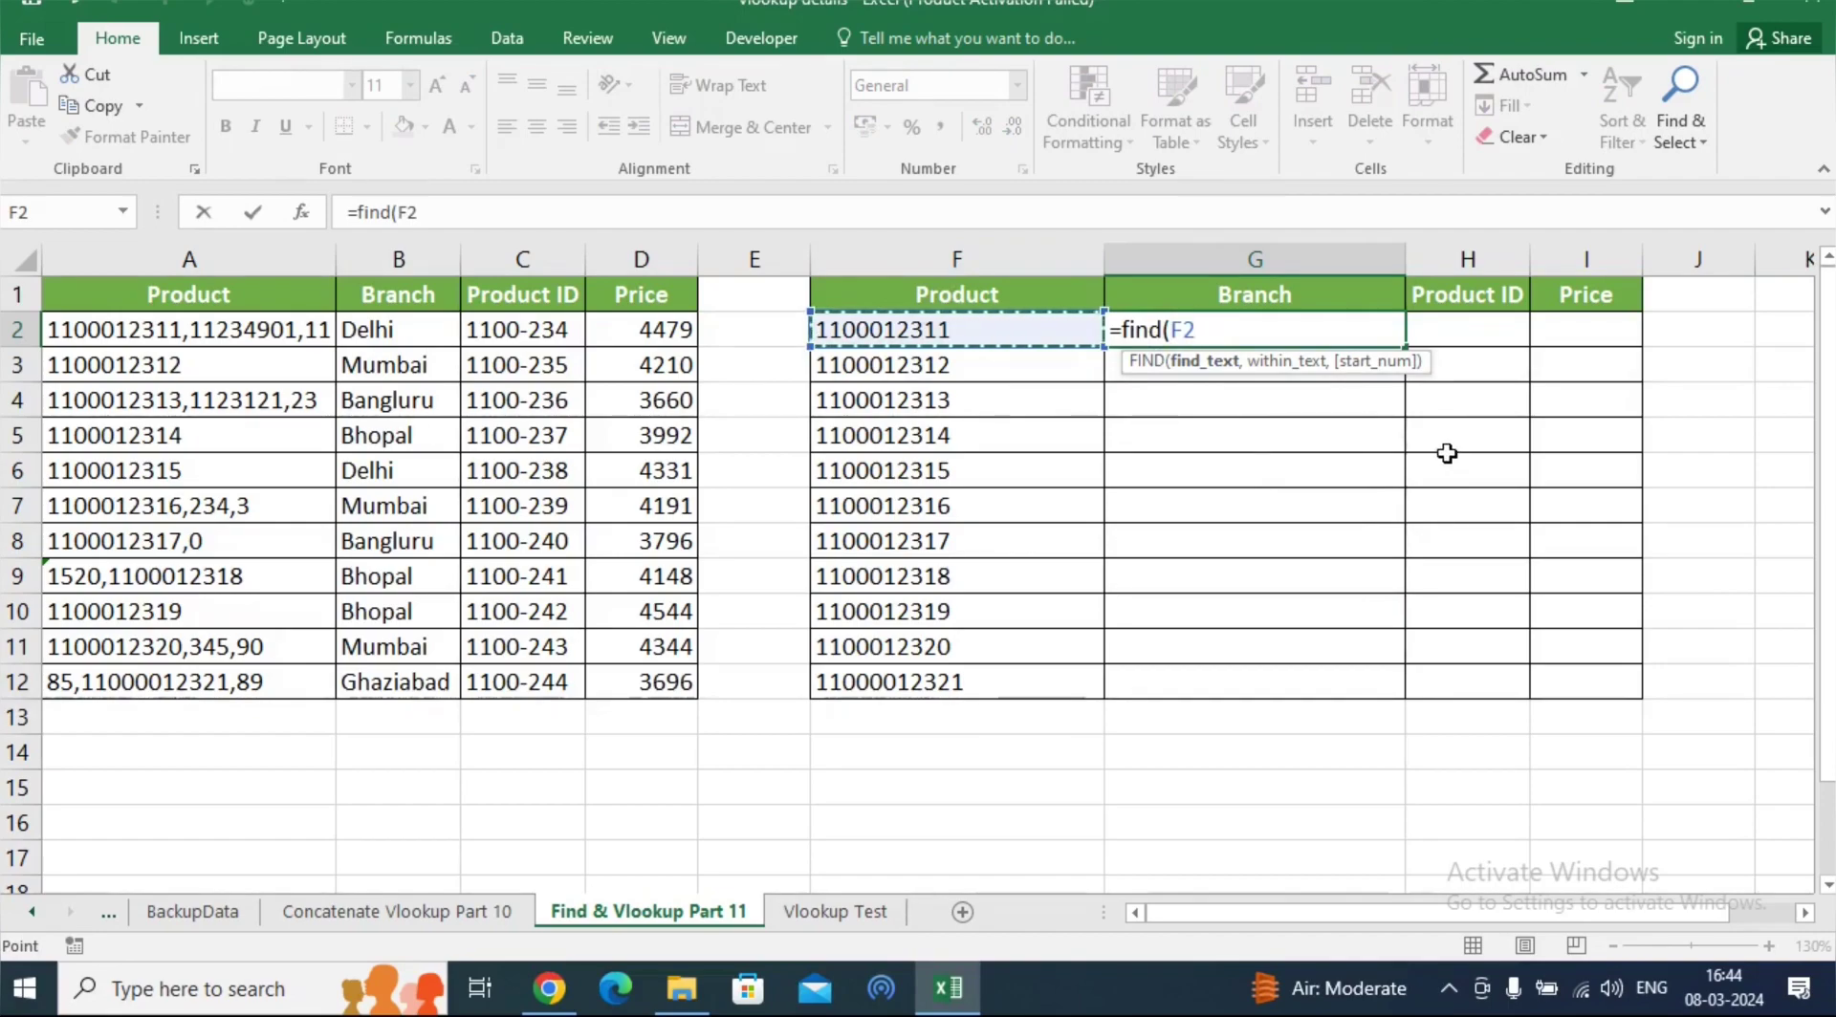
{"action": "key", "text": "F4"}
{"action": "key", "text": "F4"}
{"action": "key", "text": "F4"}
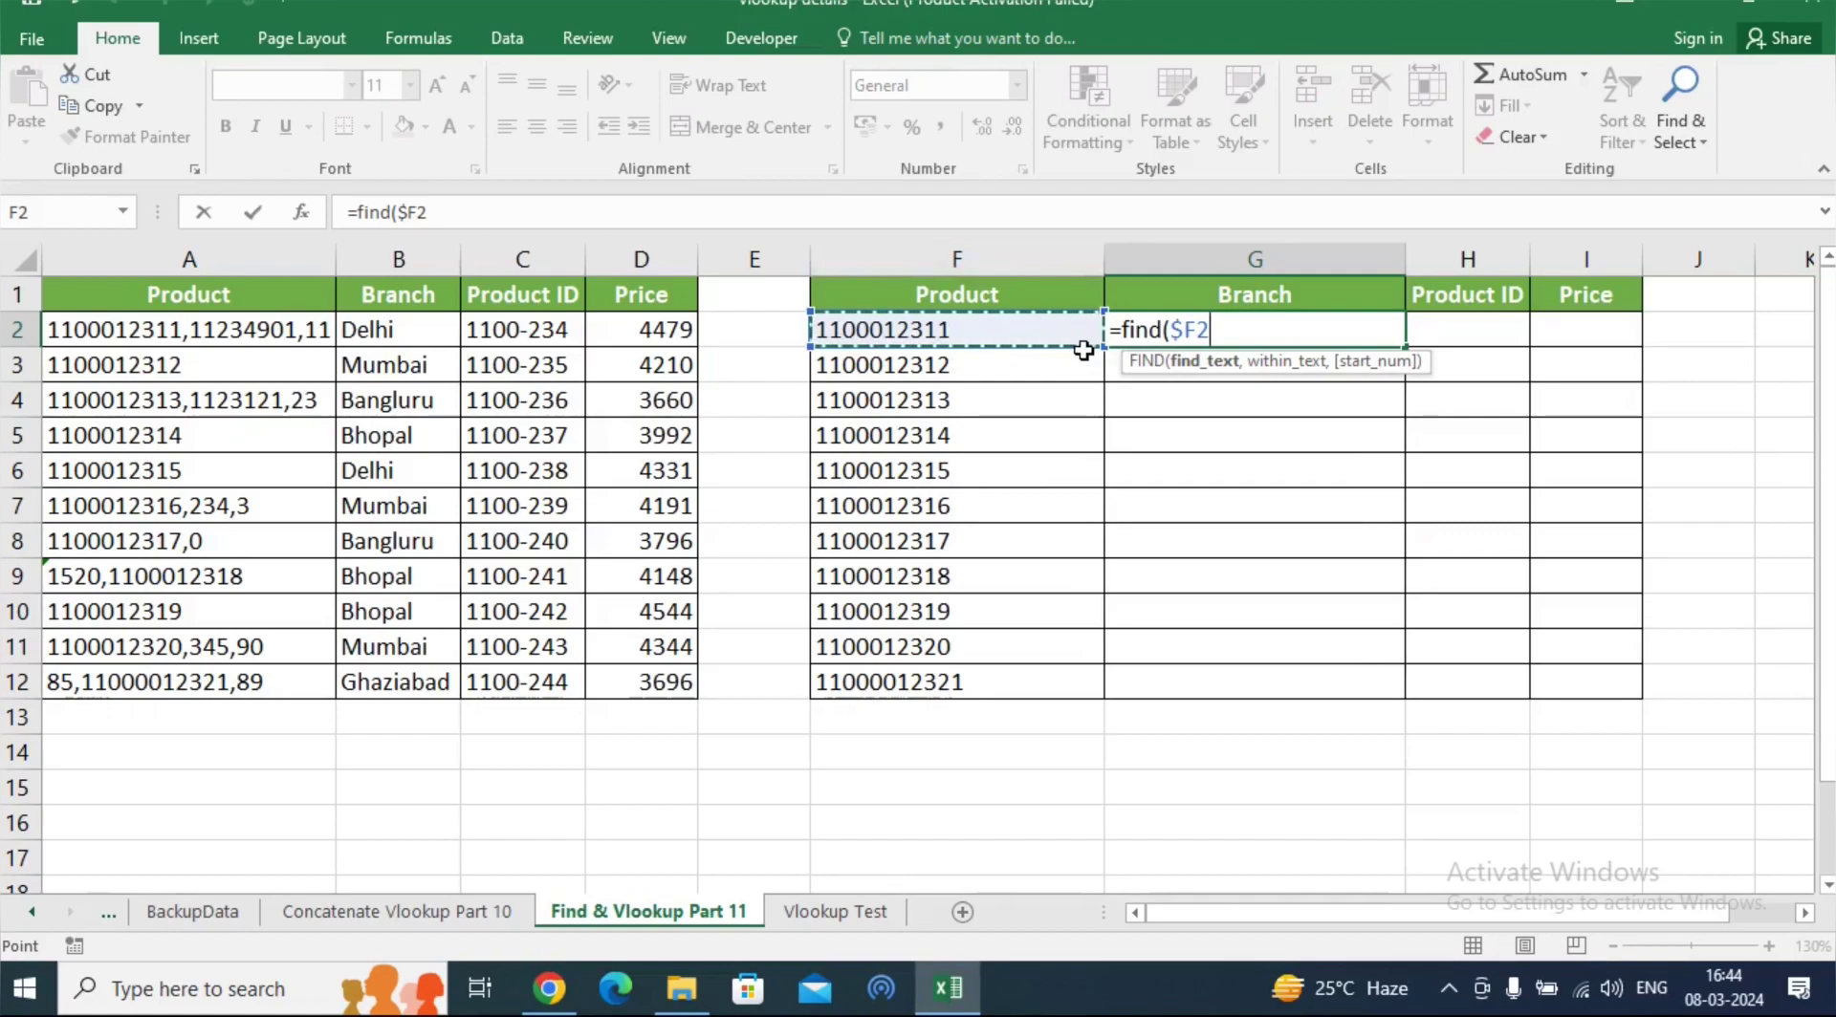
{"action": "key", "text": "F4"}
{"action": "key", "text": "F4"}
{"action": "key", "text": "F4"}
{"action": "key", "text": "F4"}
{"action": "type", "text": ","}
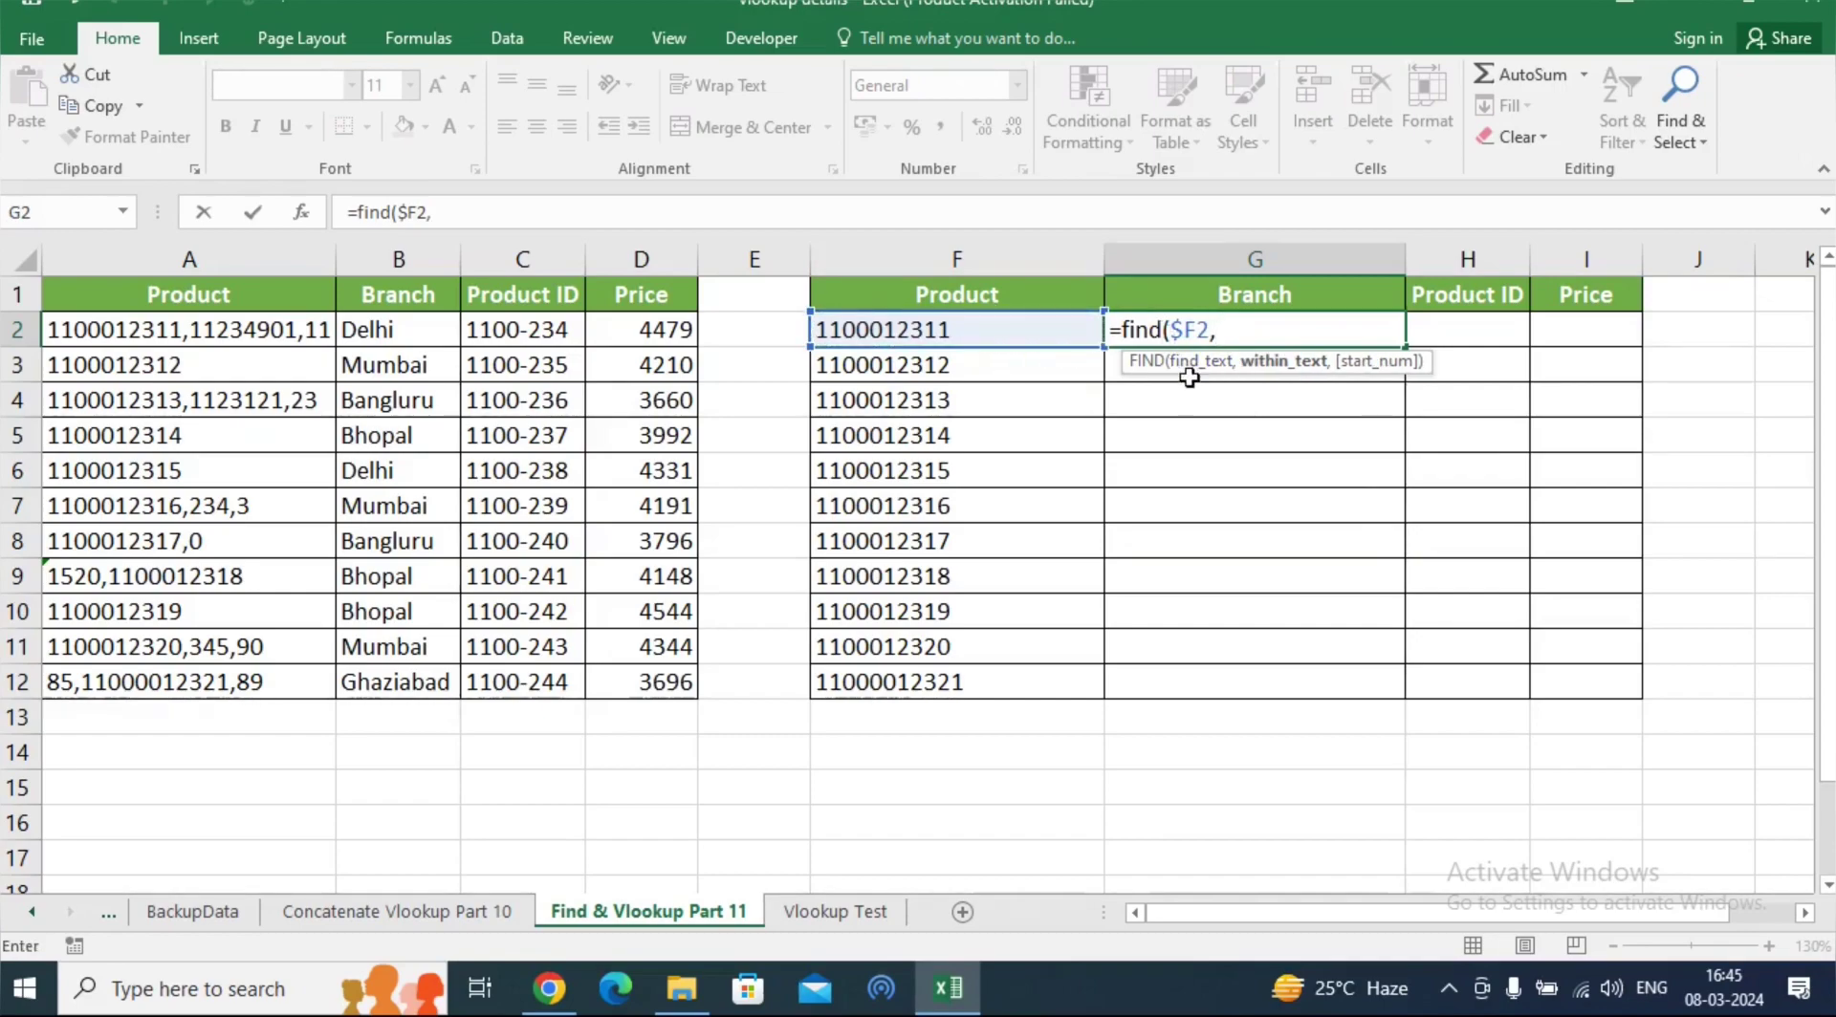
{"action": "left_click", "coordinate": [315, 335]}
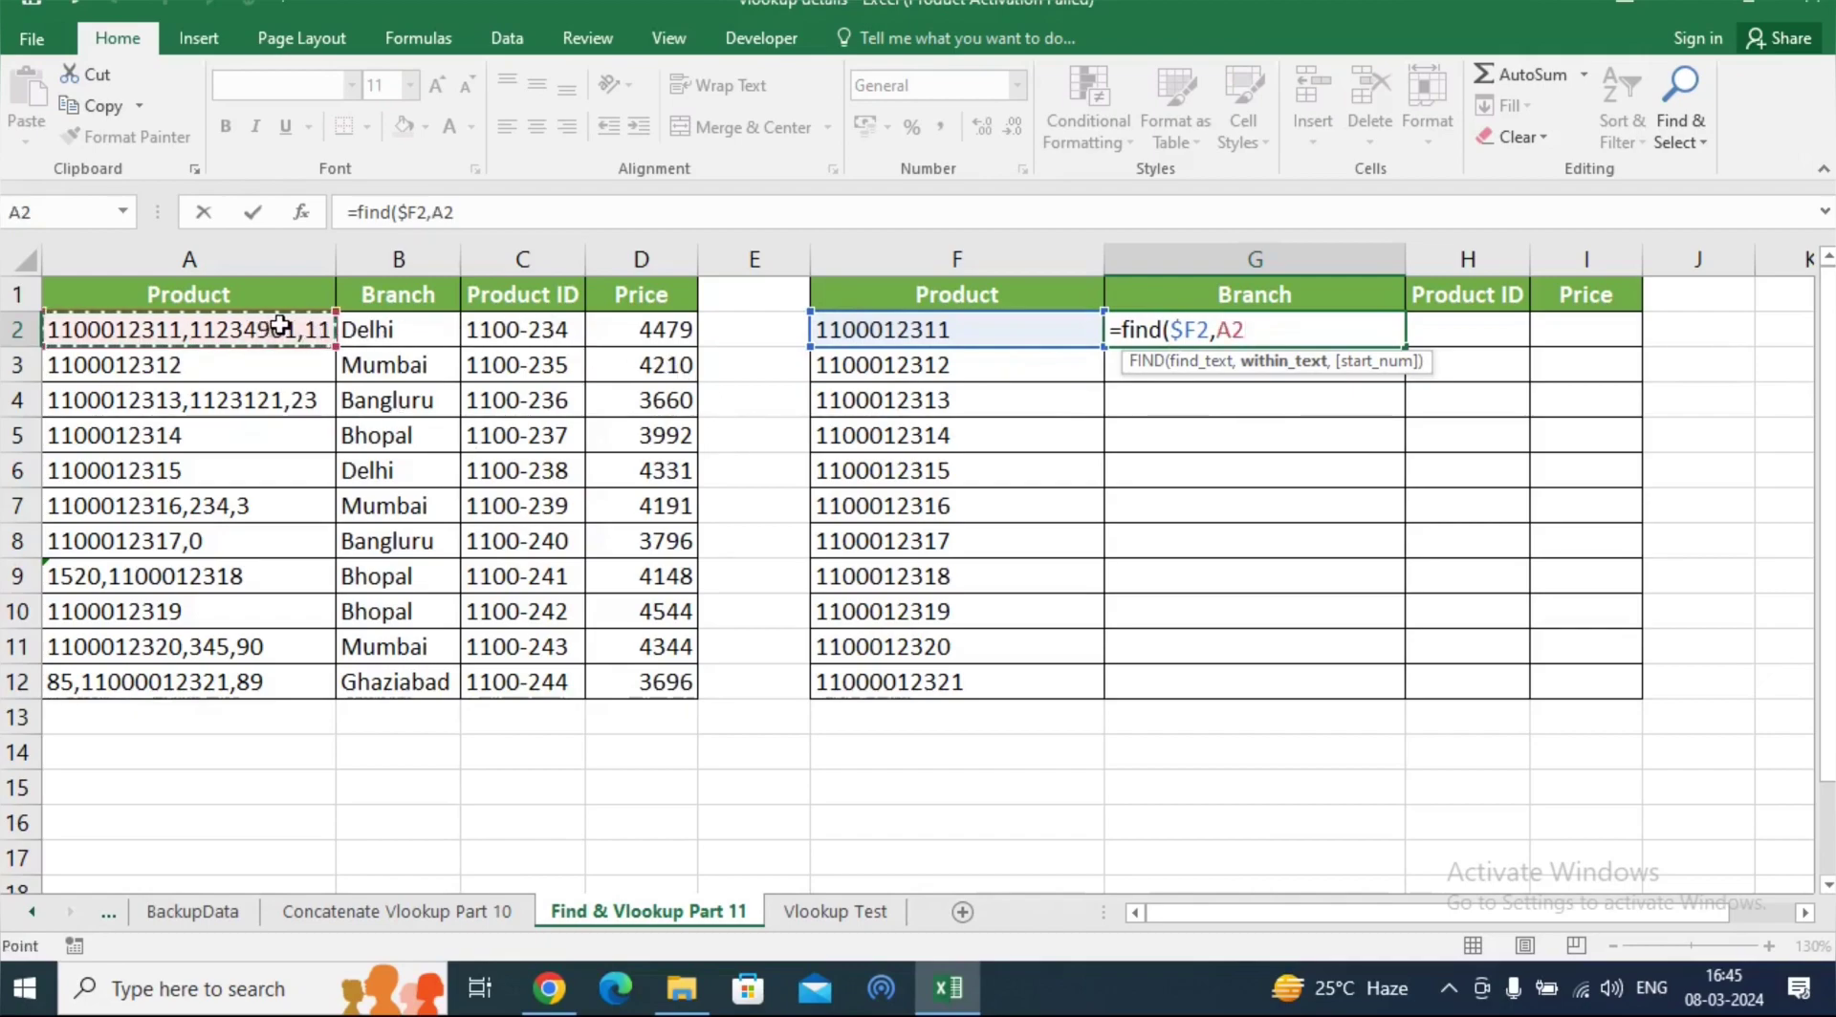
{"action": "key", "text": "F4"}
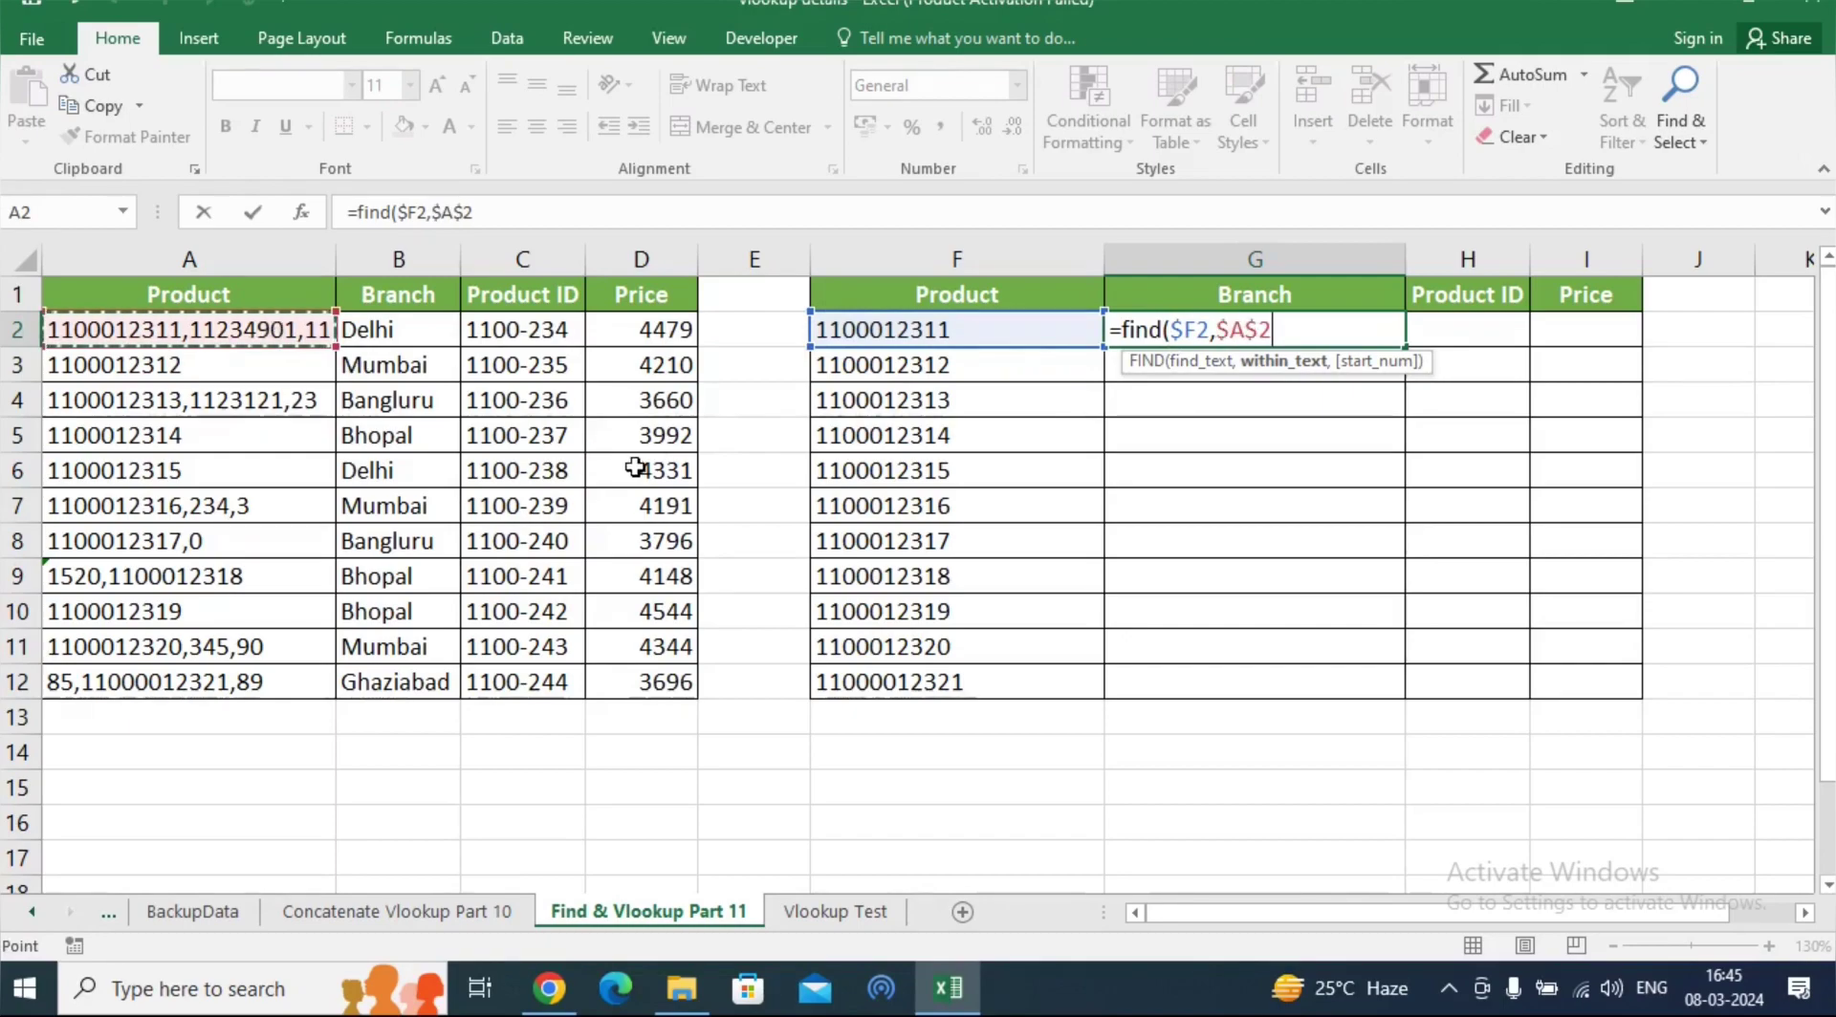
{"action": "key", "text": "F4"}
{"action": "key", "text": "F4"}
{"action": "type", "text": ",1"}
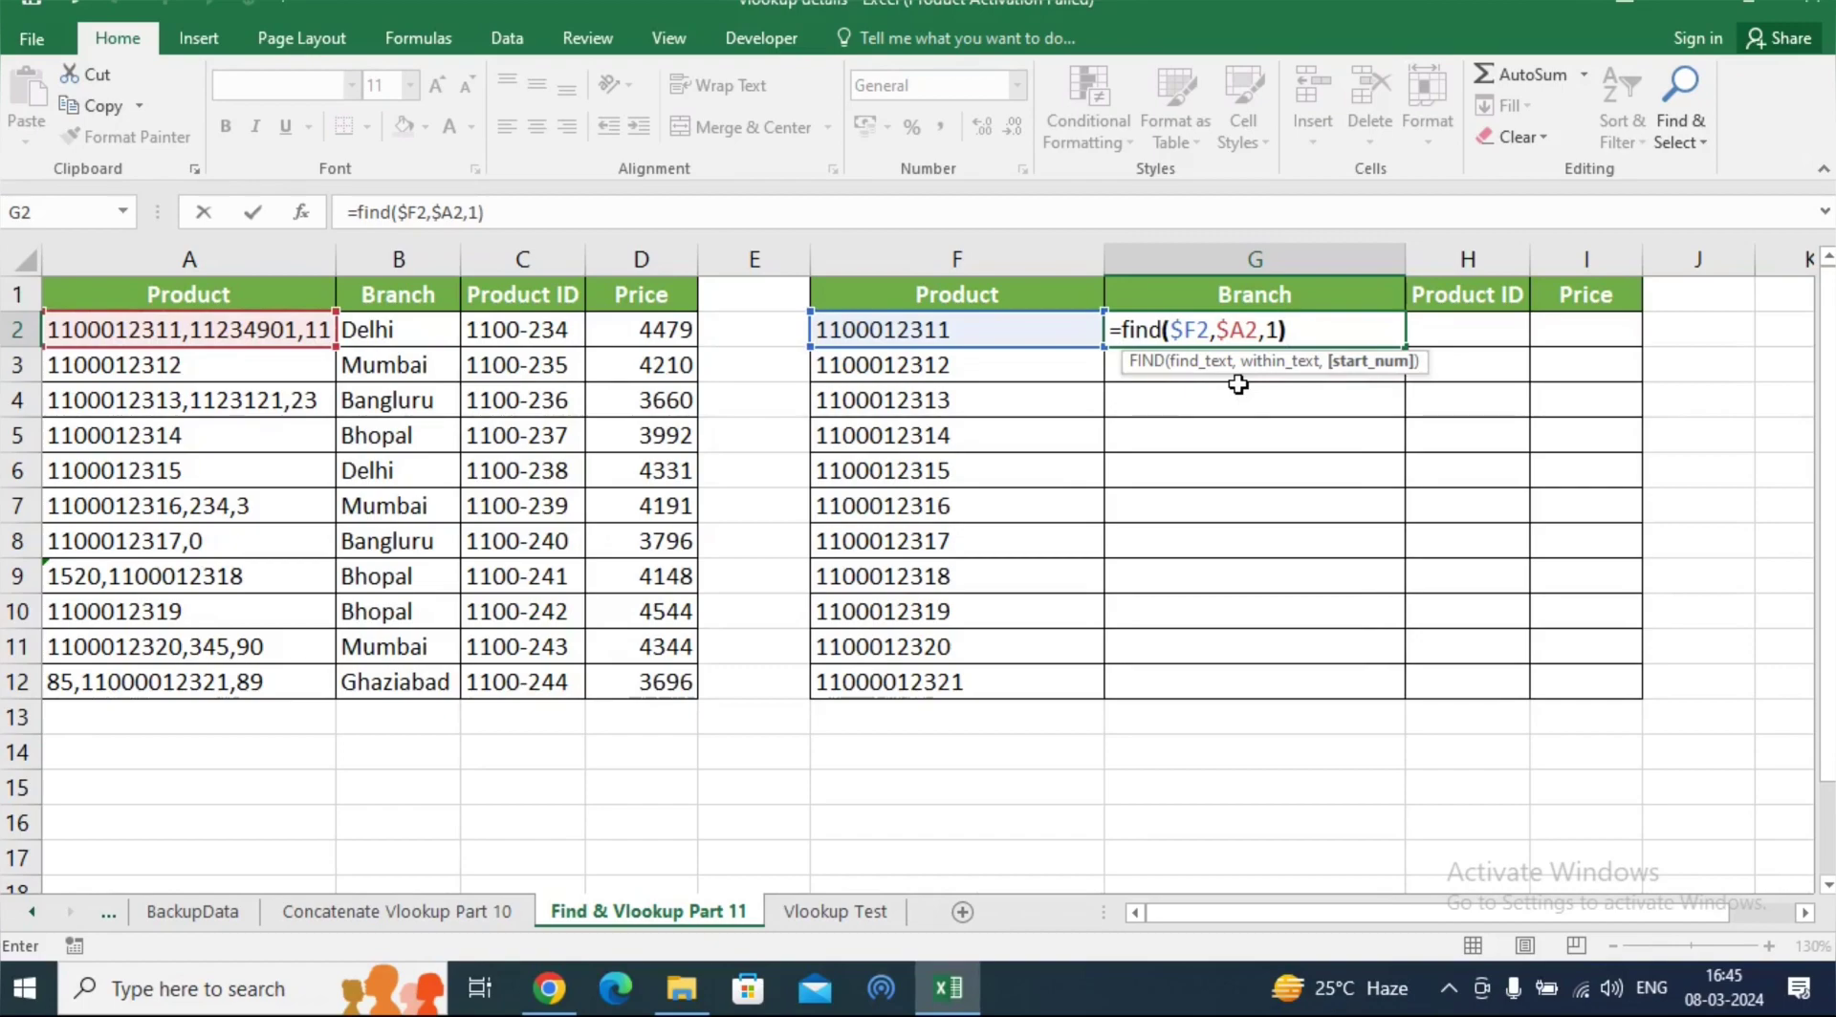
{"action": "key", "text": "Return"}
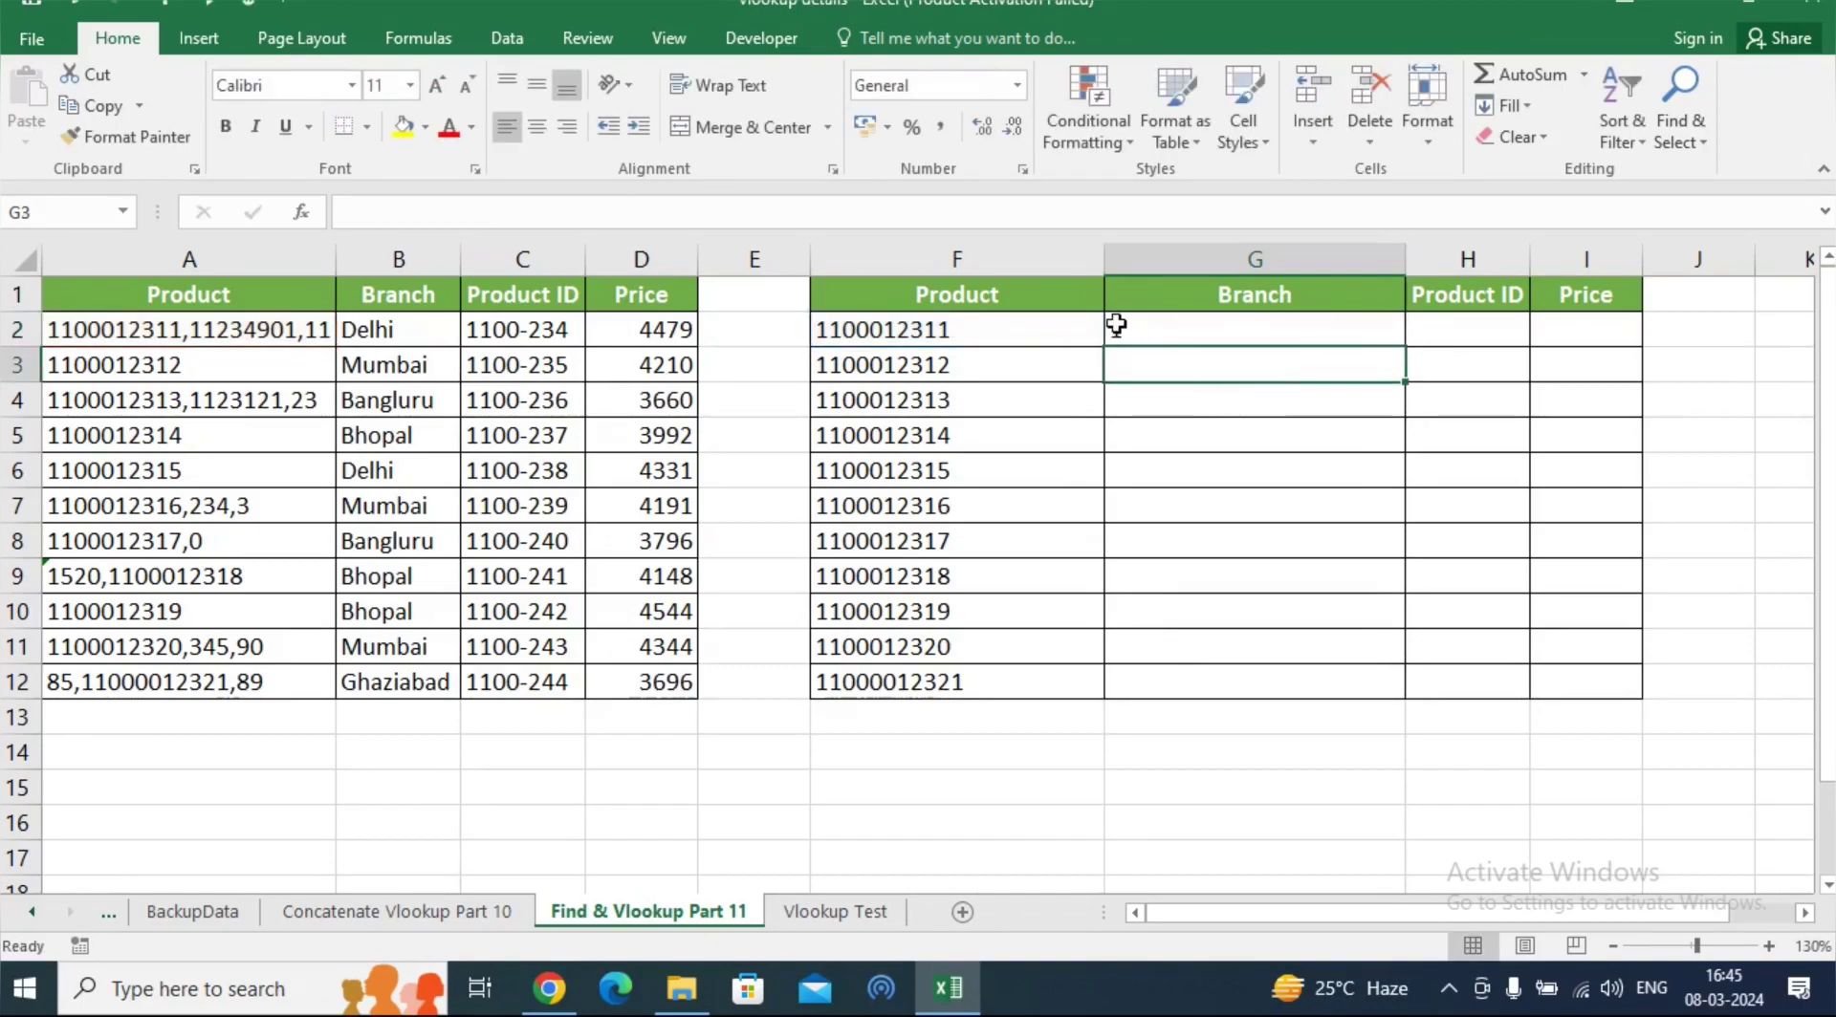
Copy the FIND formula from G2 down to G12 and check that rows 9 and 12 return 6 and 4
{"action": "left_click", "coordinate": [1153, 330]}
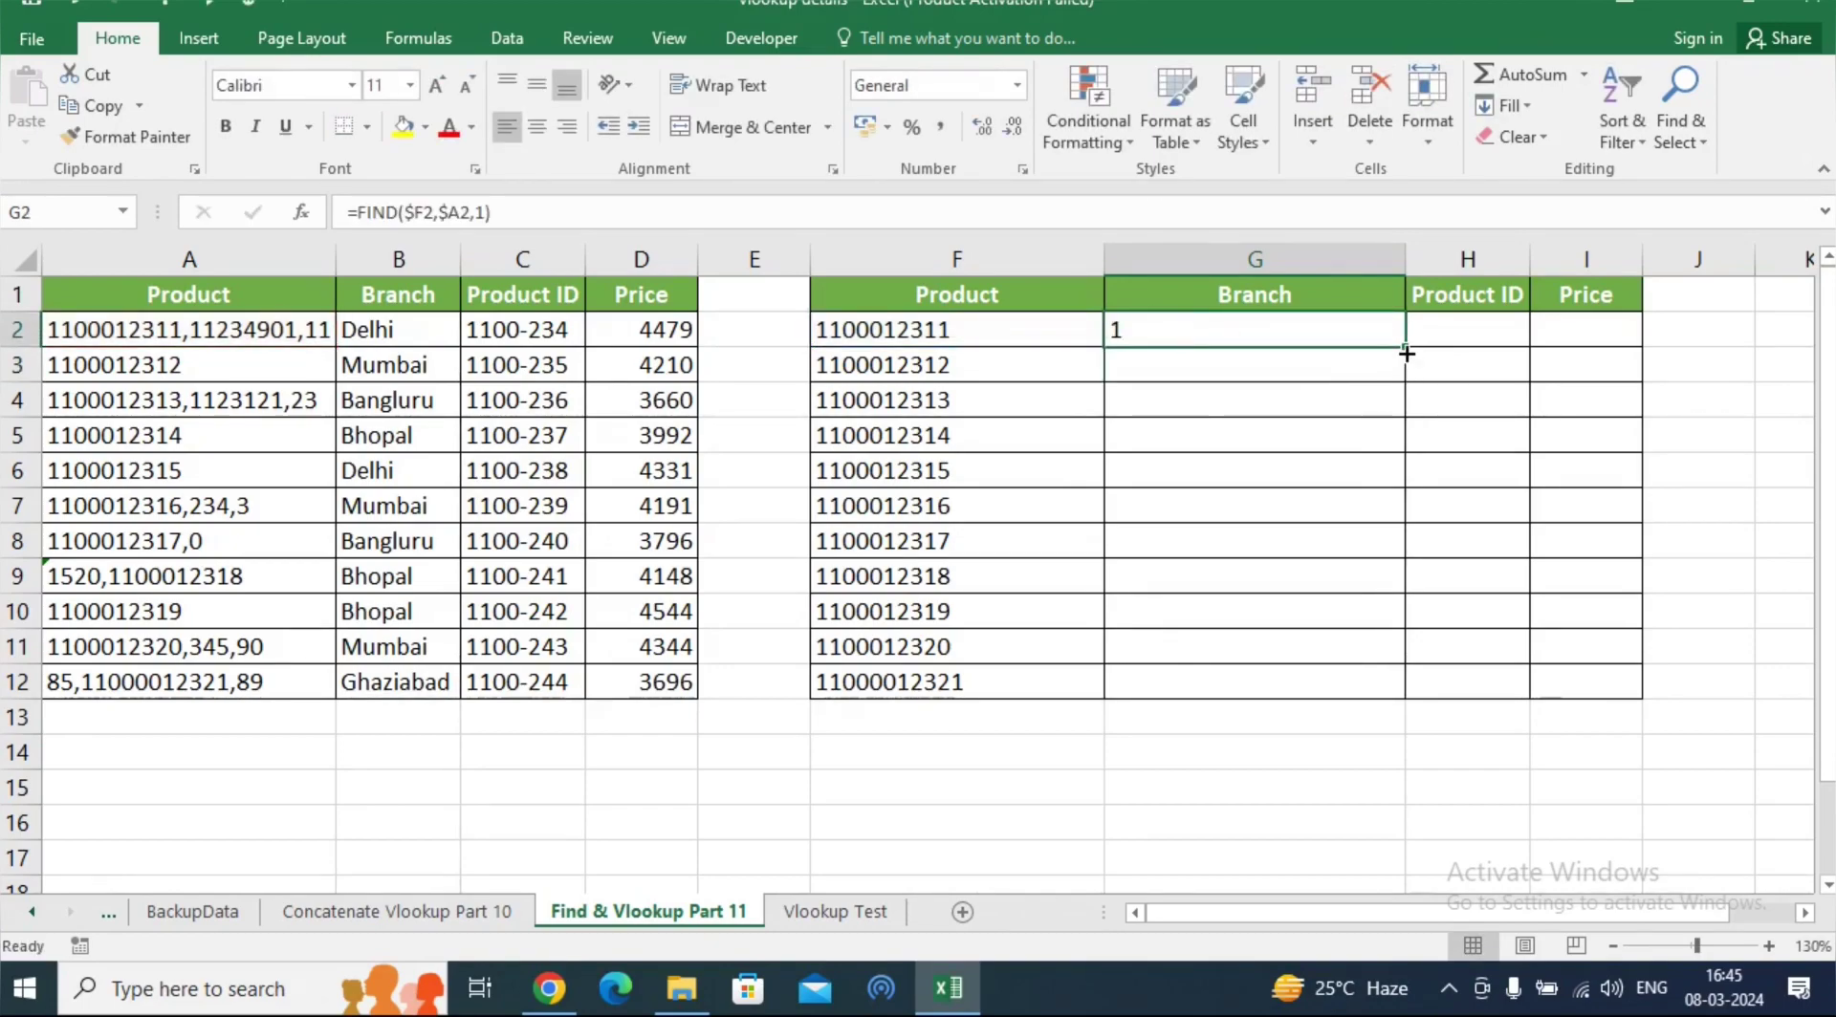
{"action": "double_click", "coordinate": [1406, 354]}
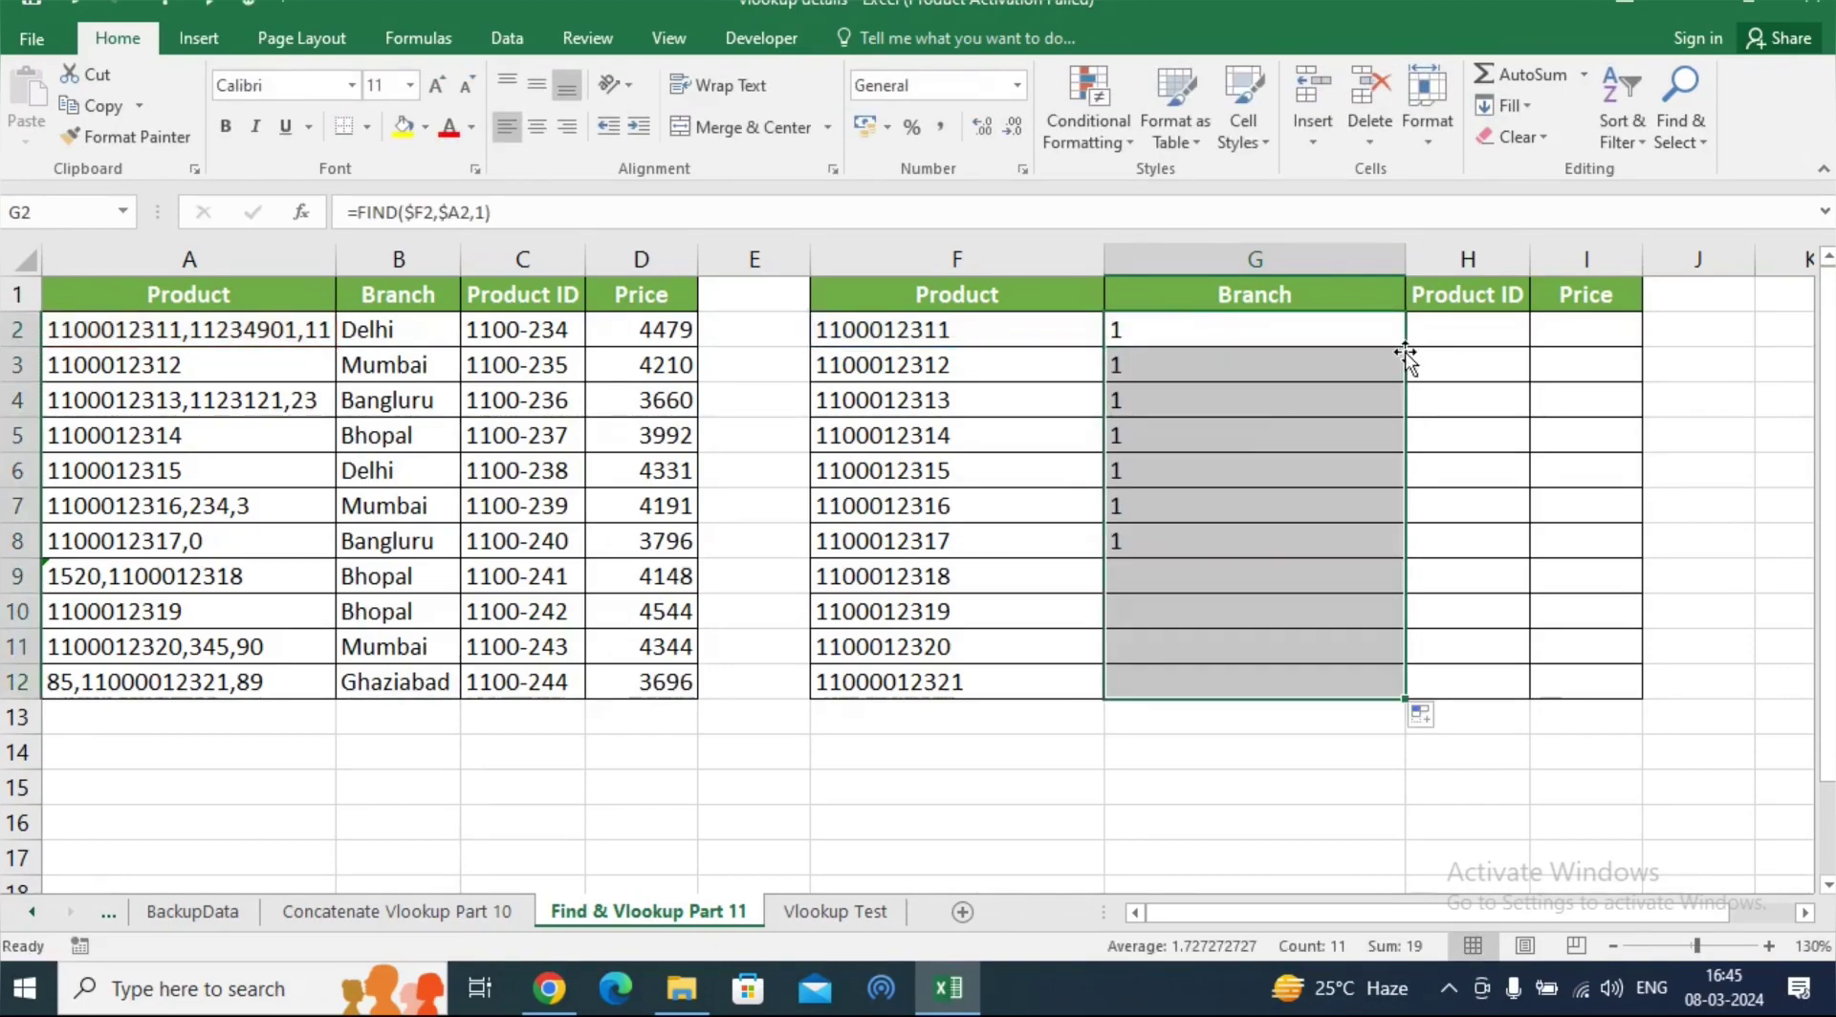
{"action": "left_click", "coordinate": [1159, 329]}
{"action": "left_click", "coordinate": [1174, 573]}
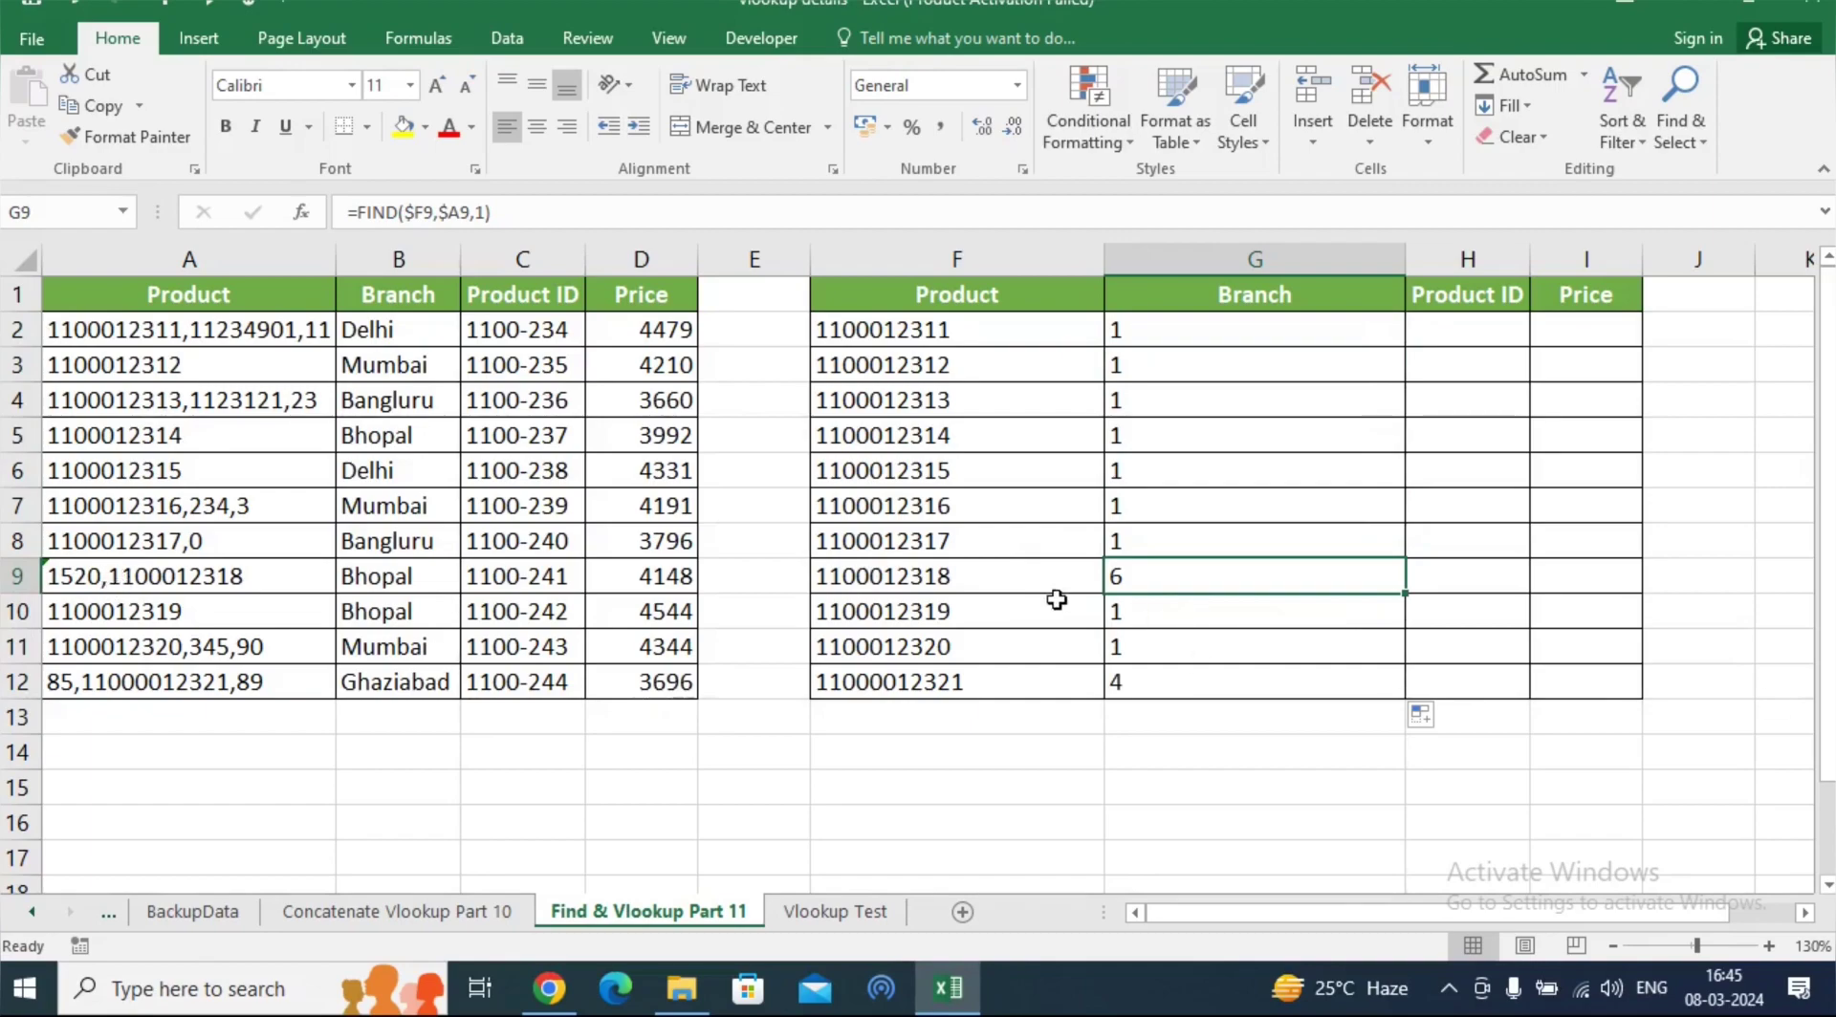
{"action": "left_click", "coordinate": [1179, 684]}
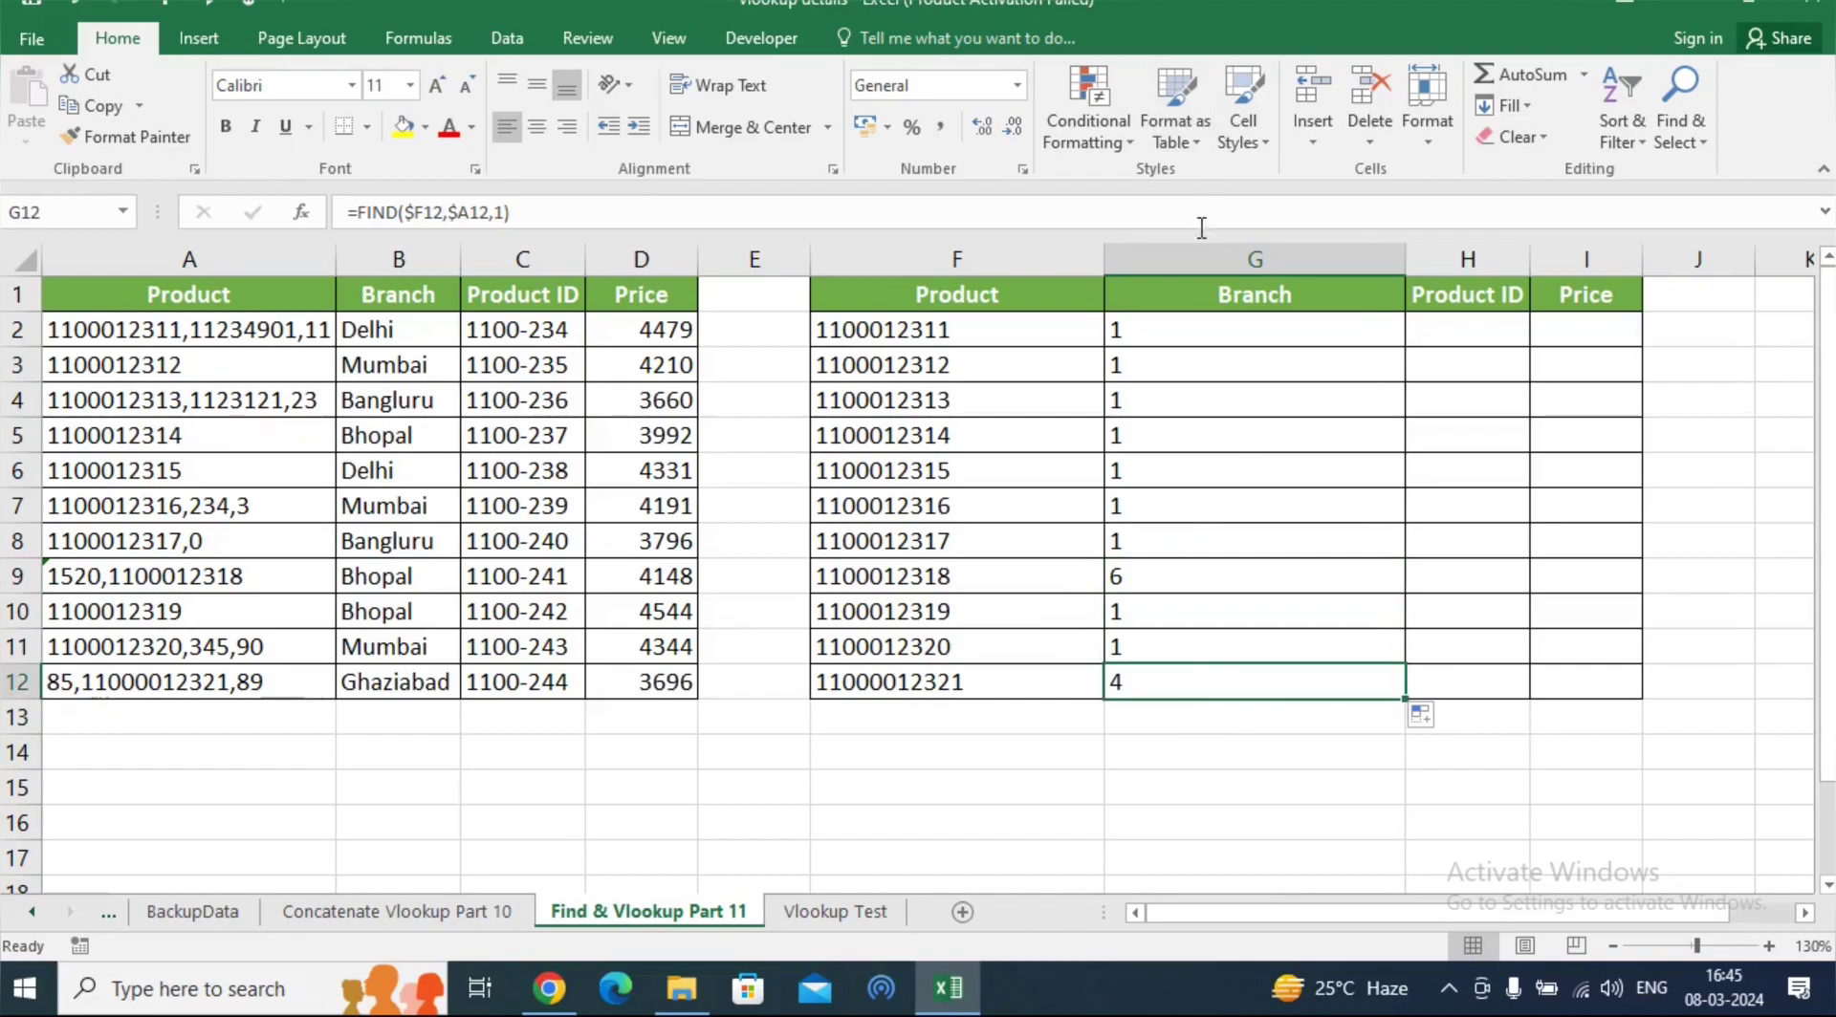
{"action": "left_click", "coordinate": [1195, 330]}
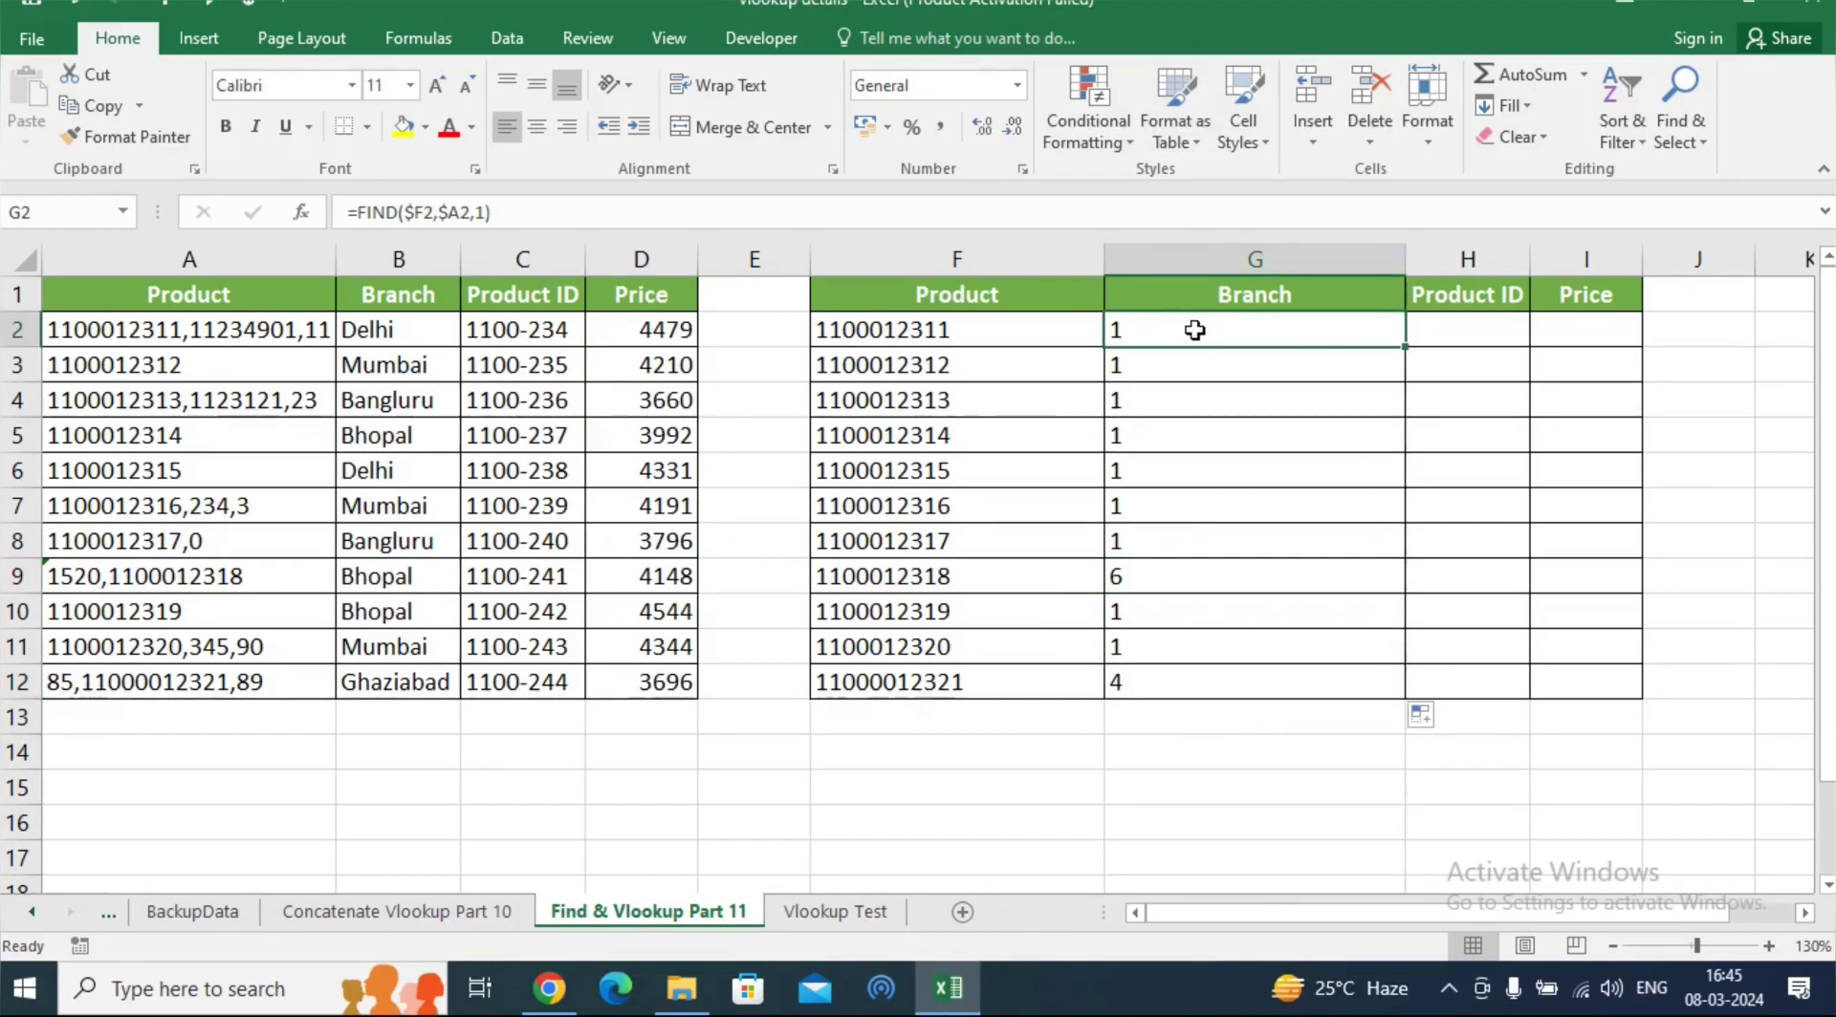
{"action": "double_click", "coordinate": [1195, 330]}
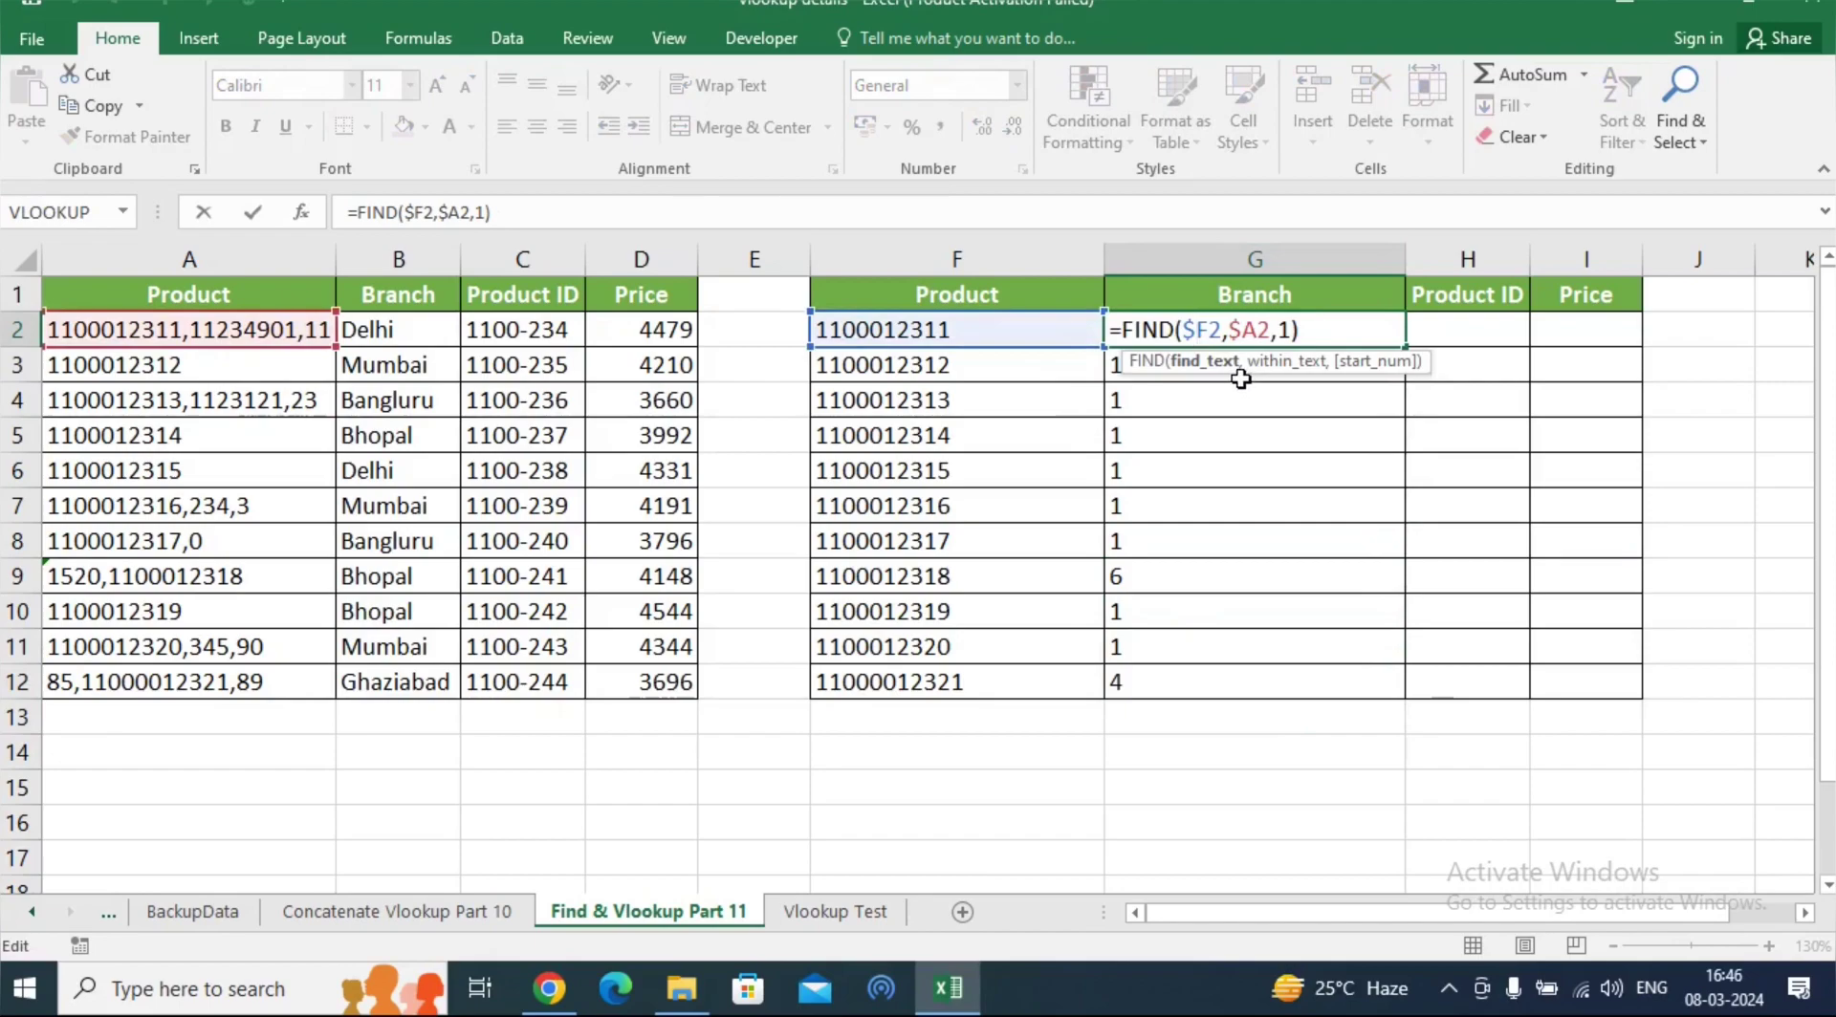
{"action": "key", "text": "Return"}
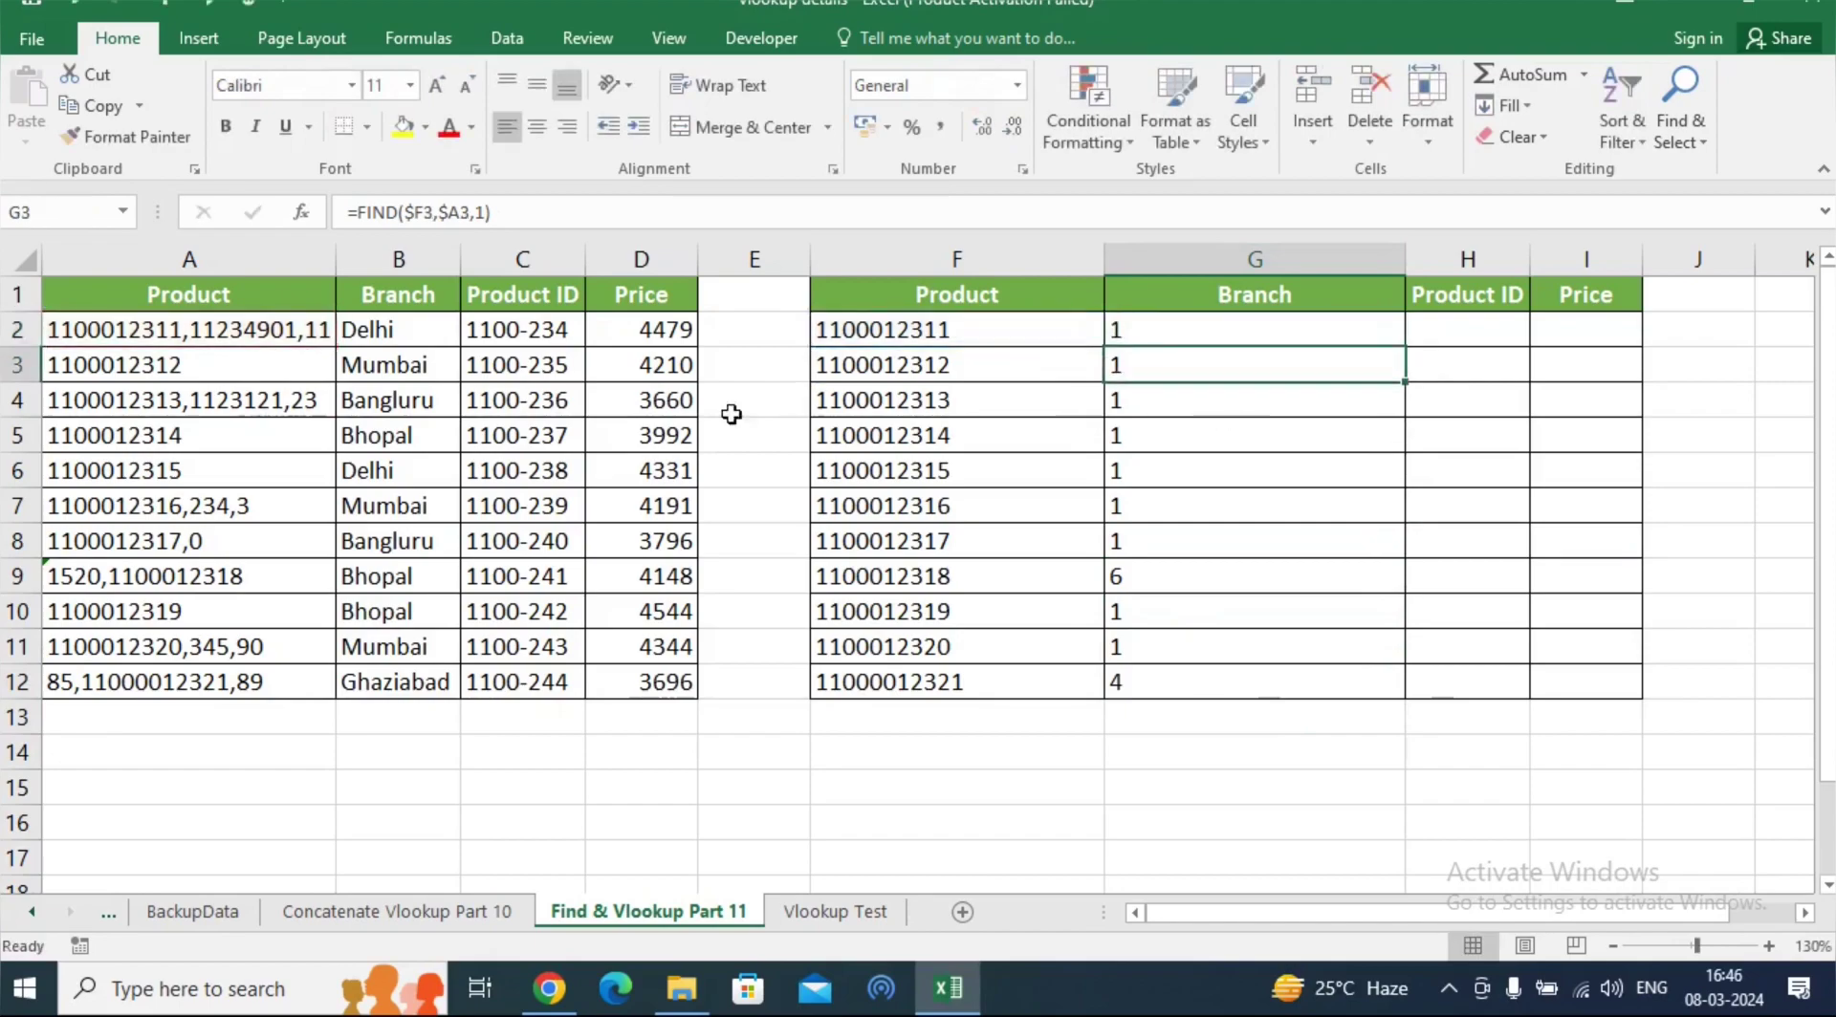
{"action": "double_click", "coordinate": [267, 578]}
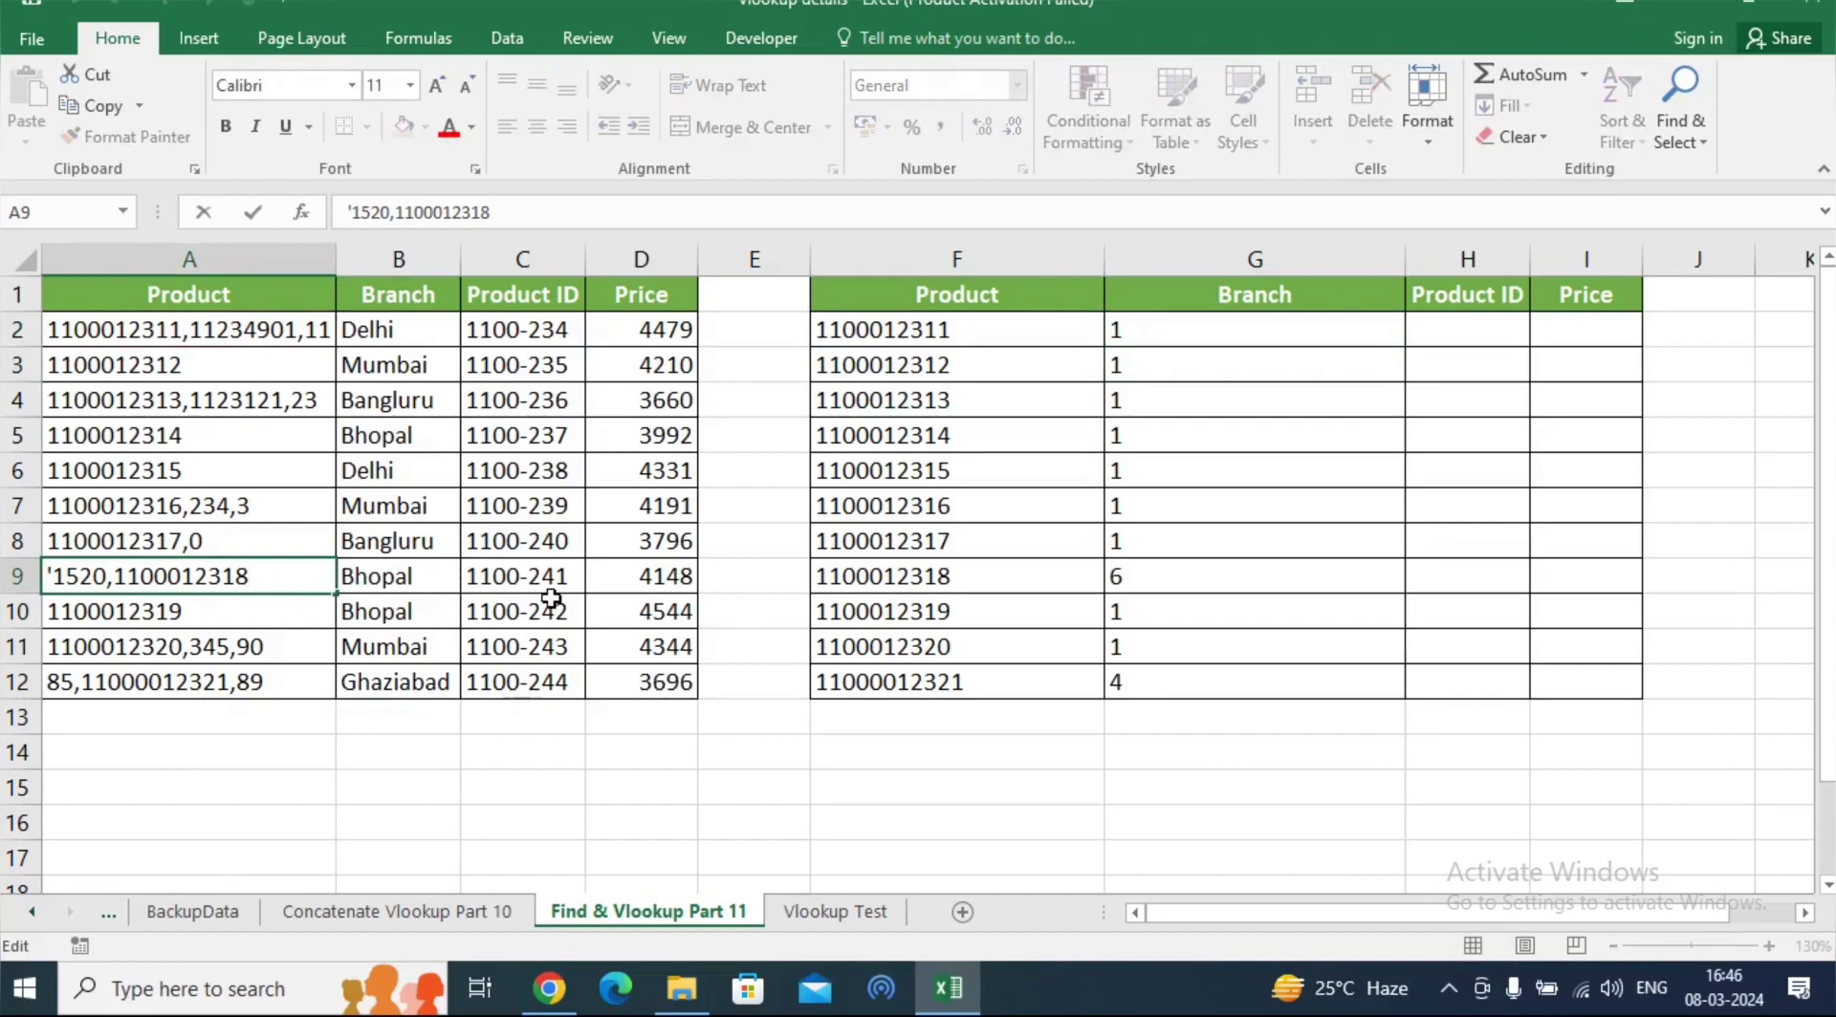
{"action": "key", "text": "BackSpace"}
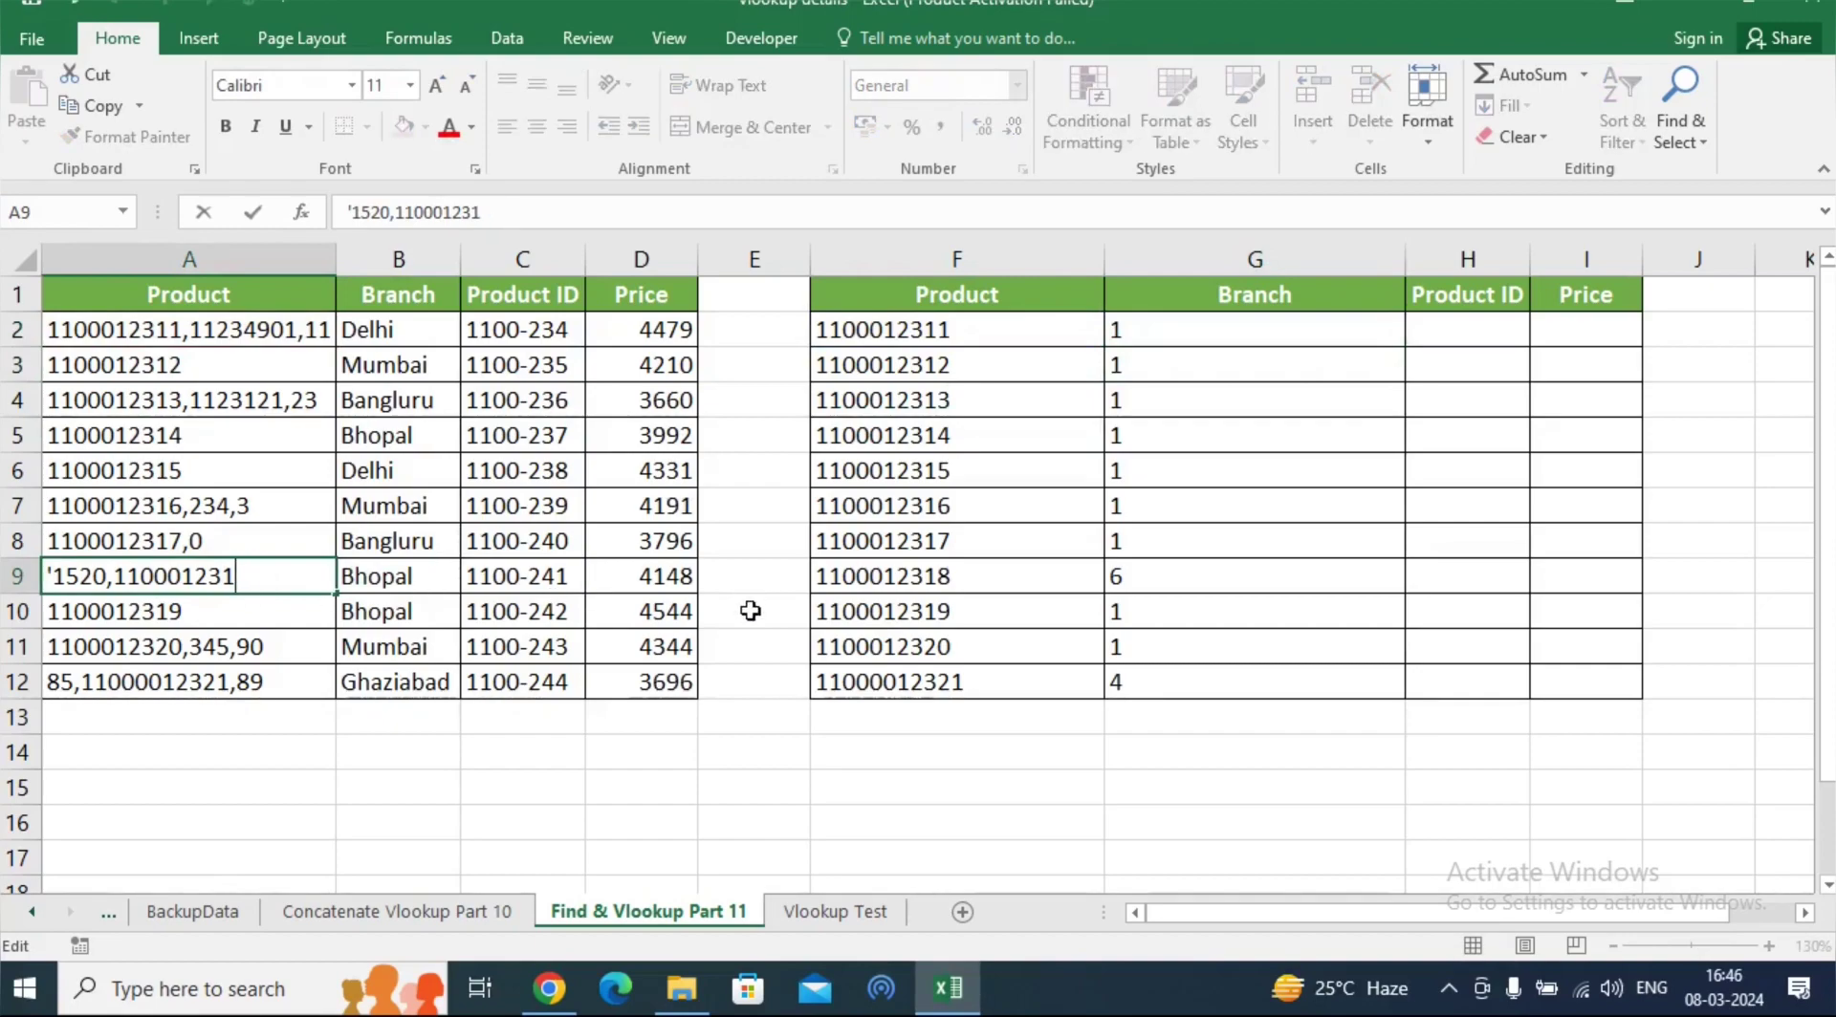
{"action": "key", "text": "Return"}
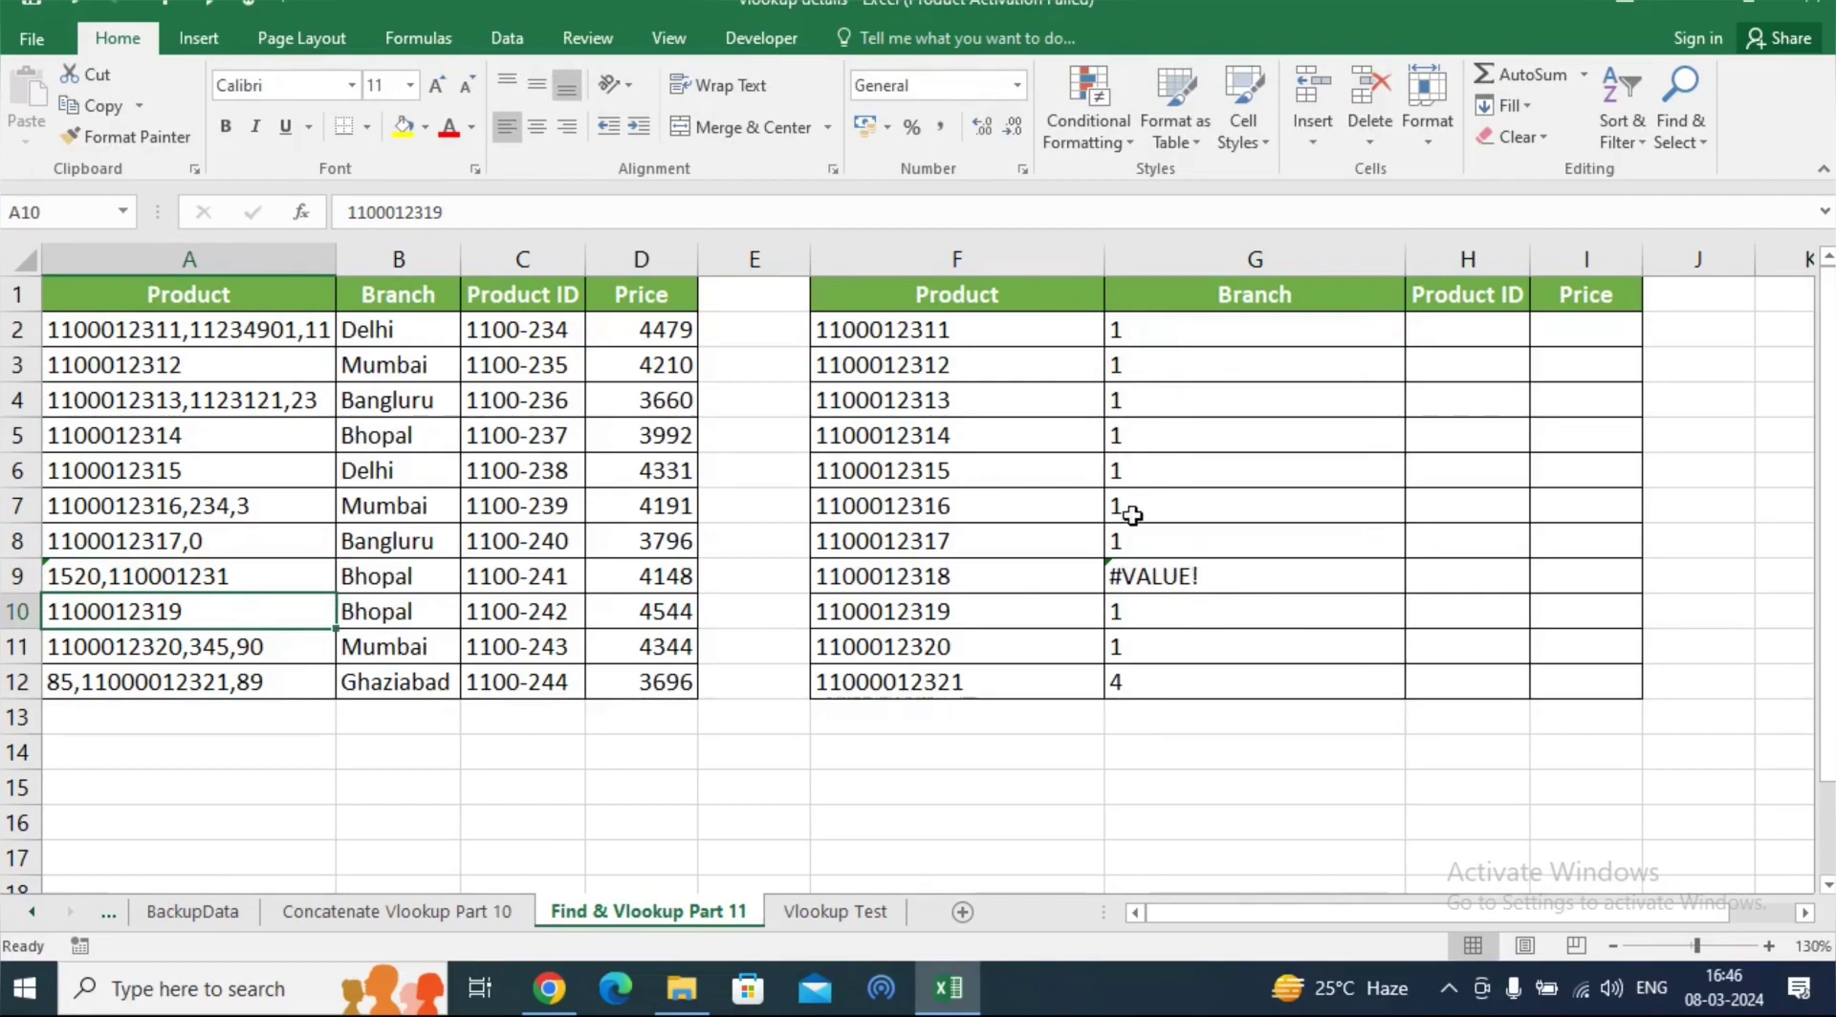
{"action": "key", "text": "ctrl+z"}
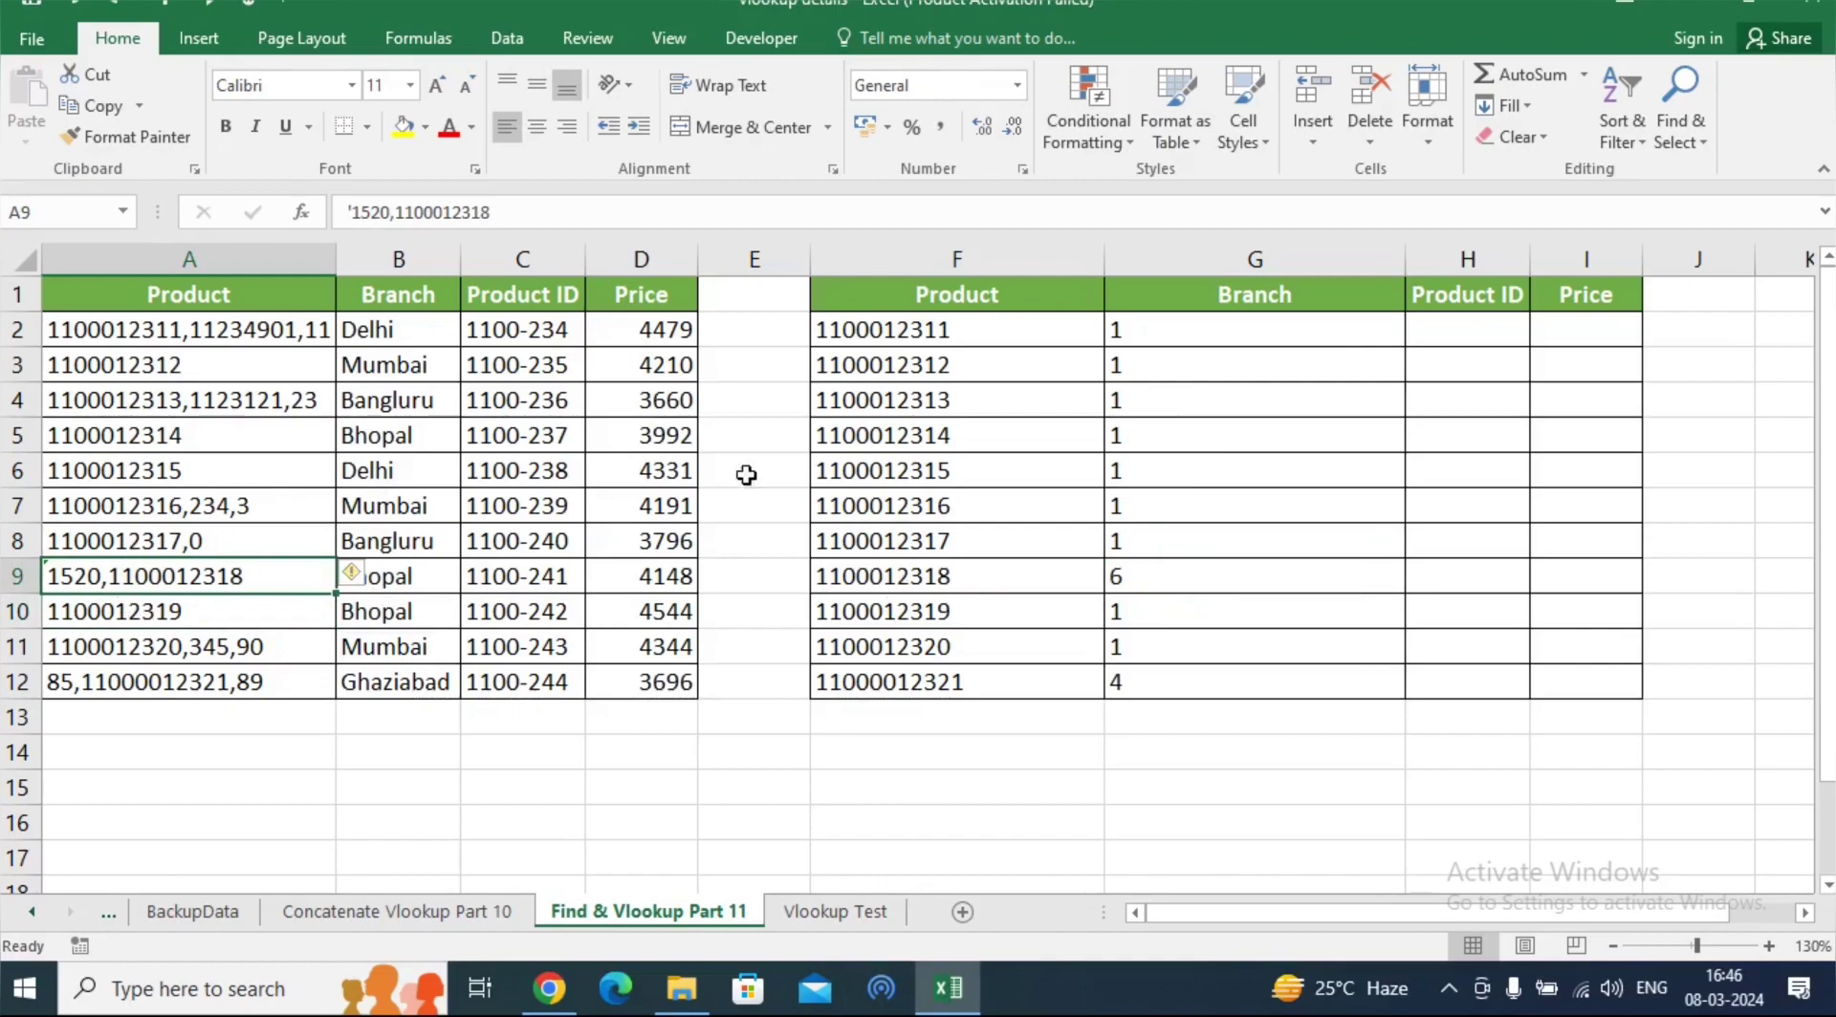
{"action": "double_click", "coordinate": [1173, 333]}
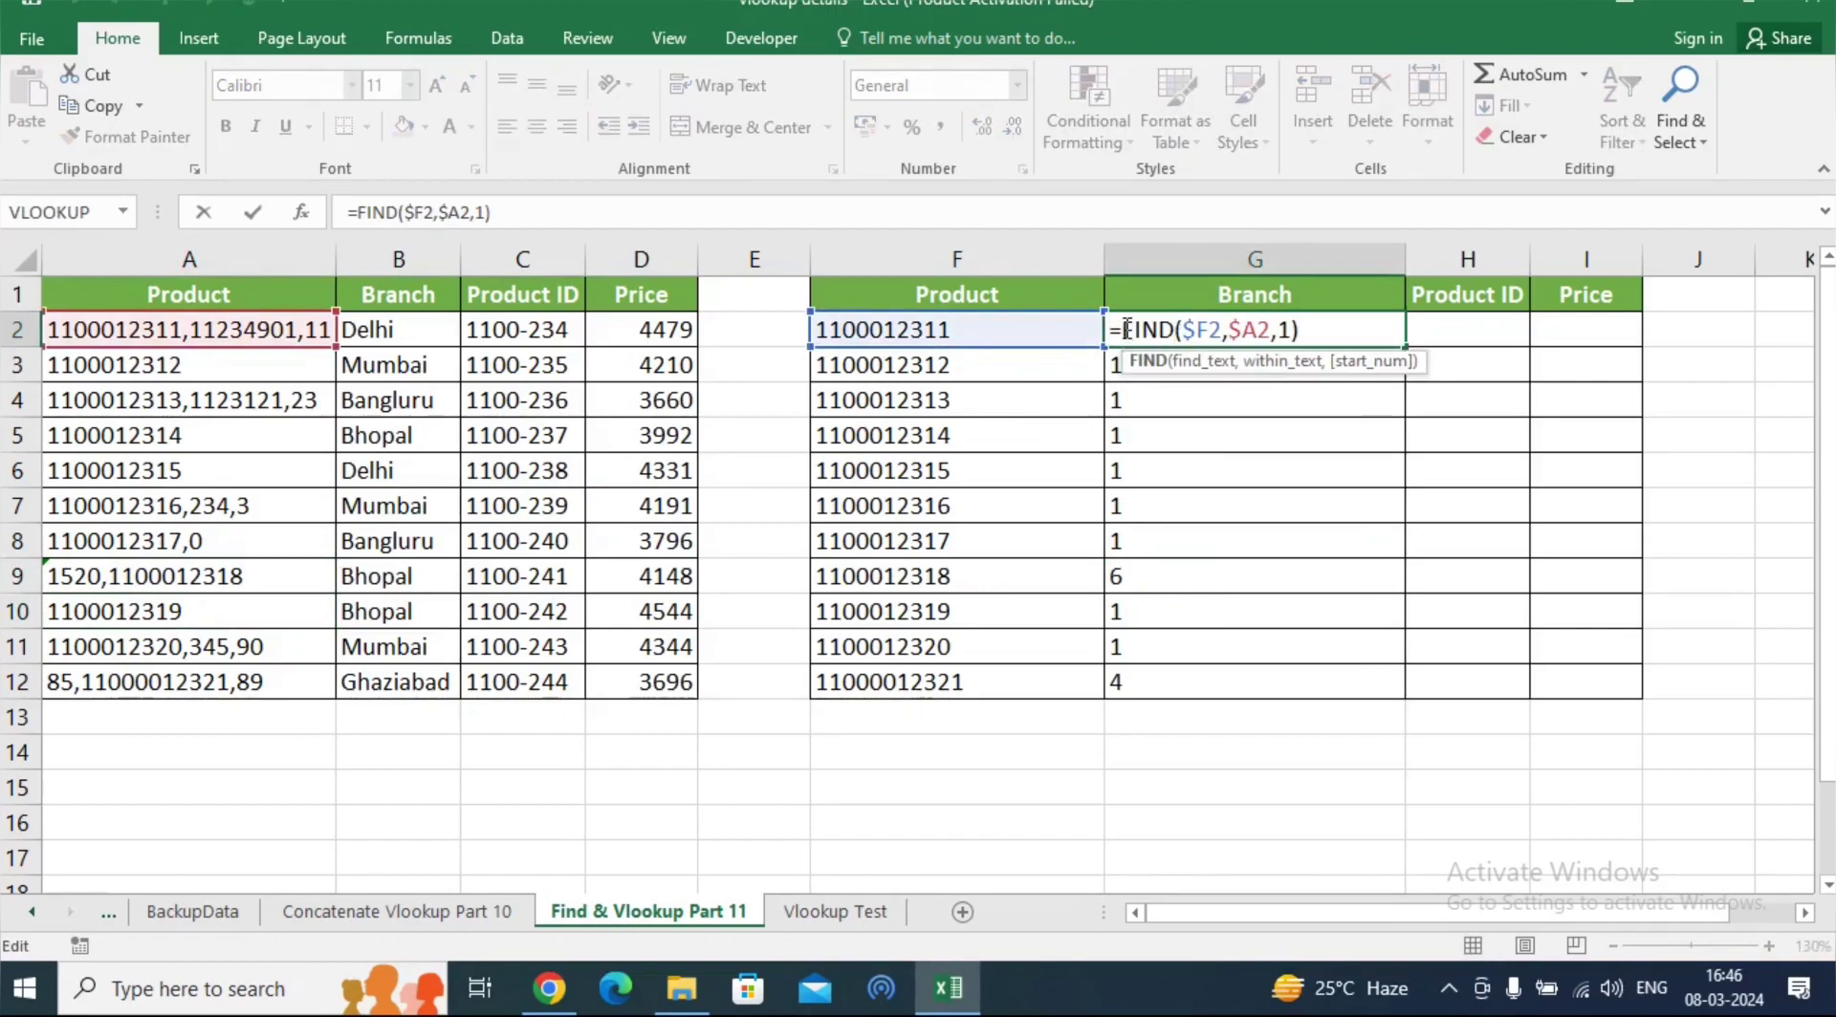
Change G2 to =IF(FIND($F2,$A2,1)>0,$A2,"") so it returns A2's full product list
{"action": "left_click", "coordinate": [1127, 329]}
{"action": "type", "text": "i"}
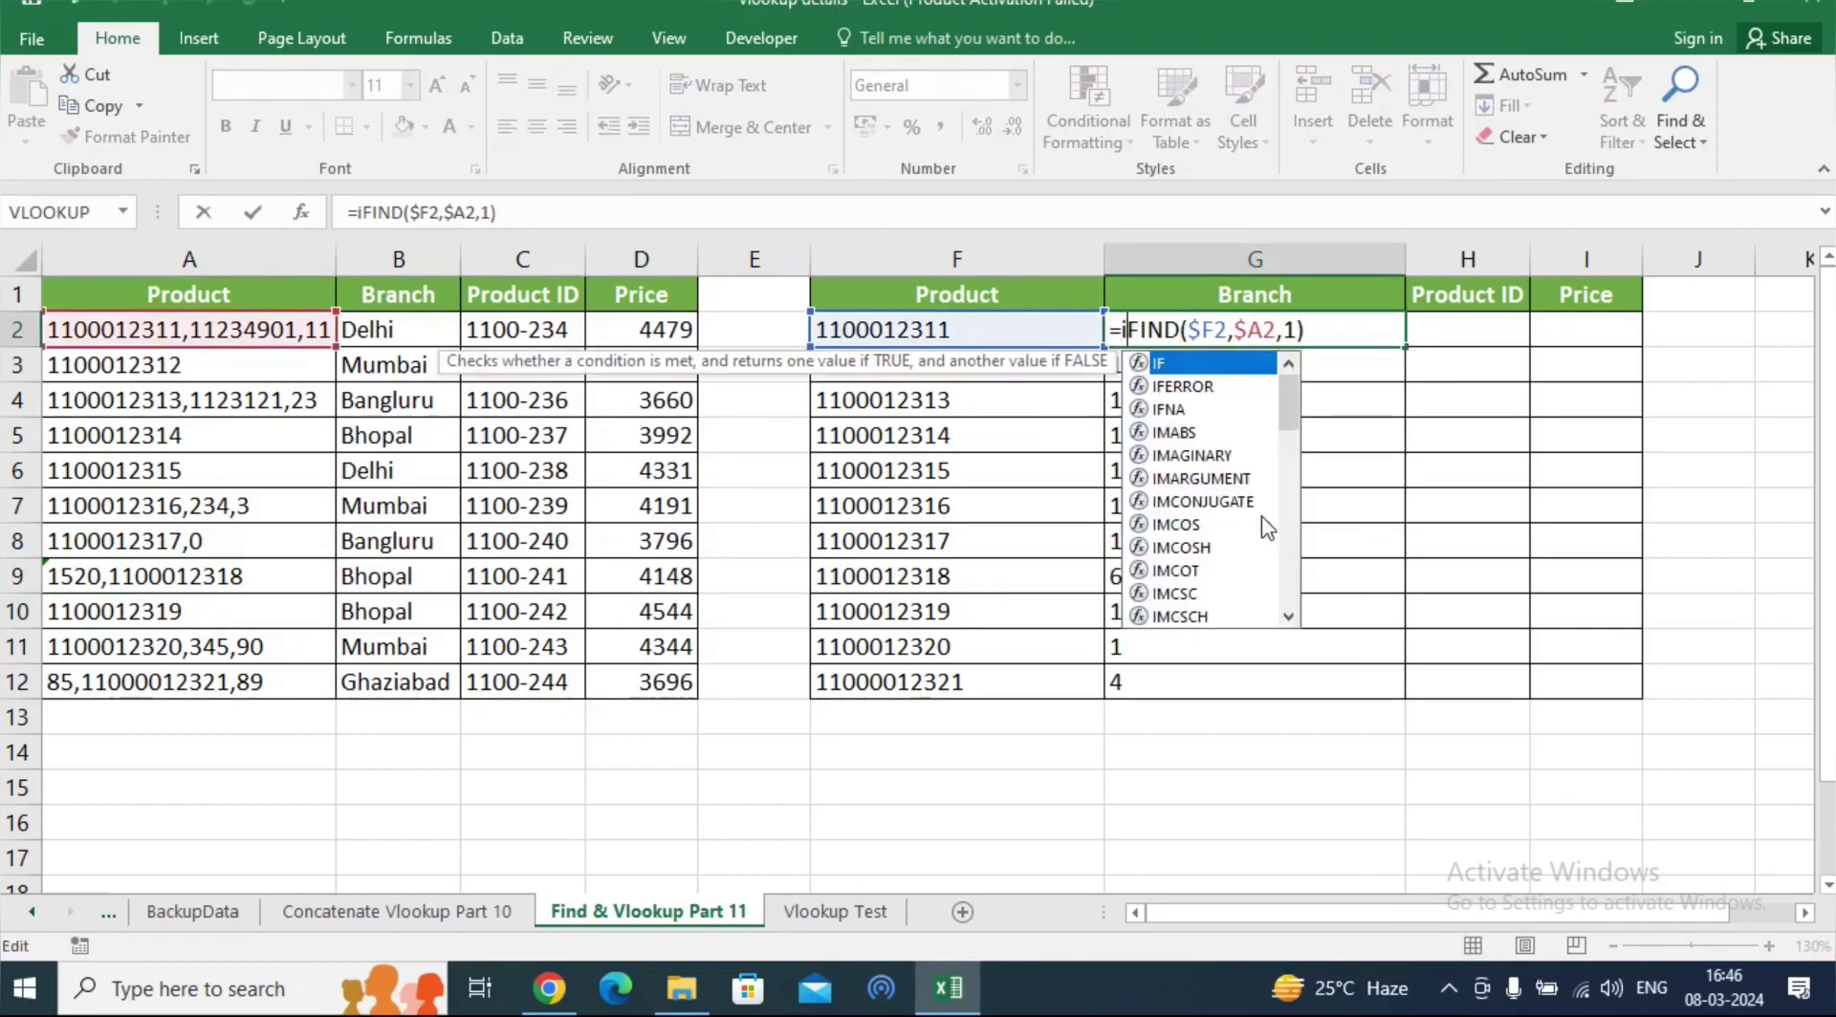
{"action": "type", "text": "f("}
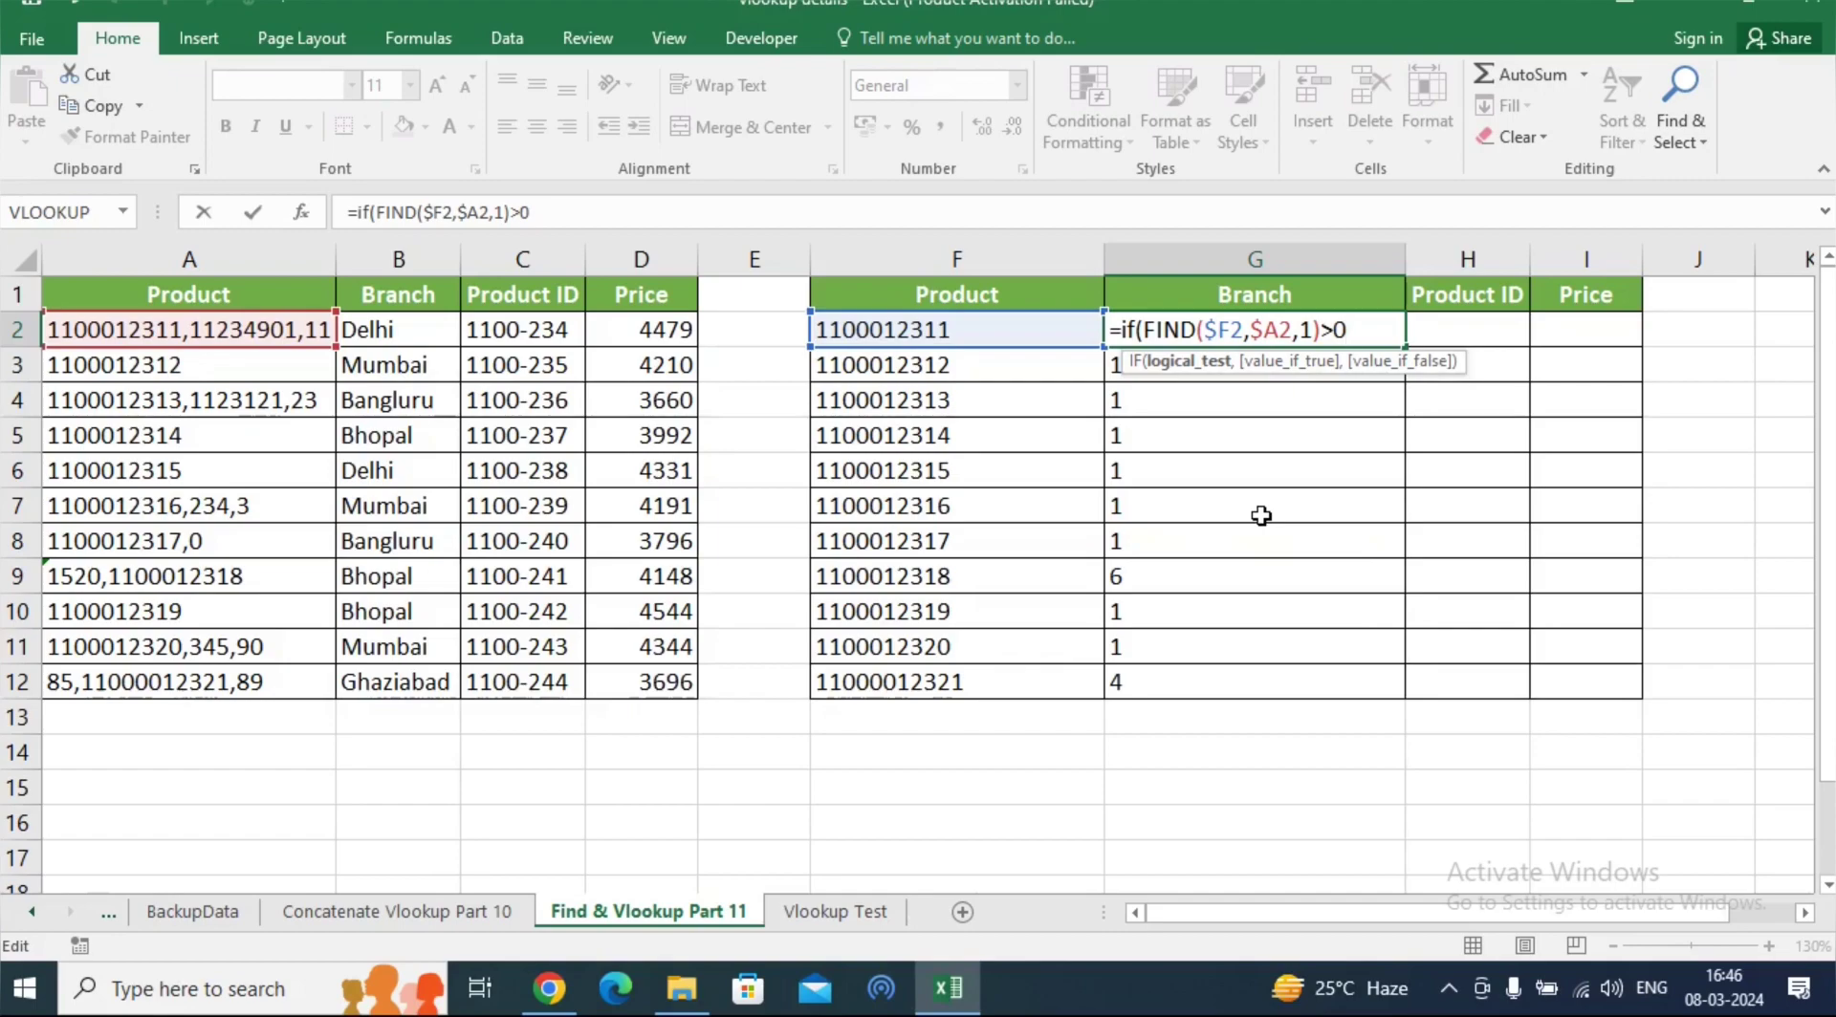
{"action": "type", "text": ","}
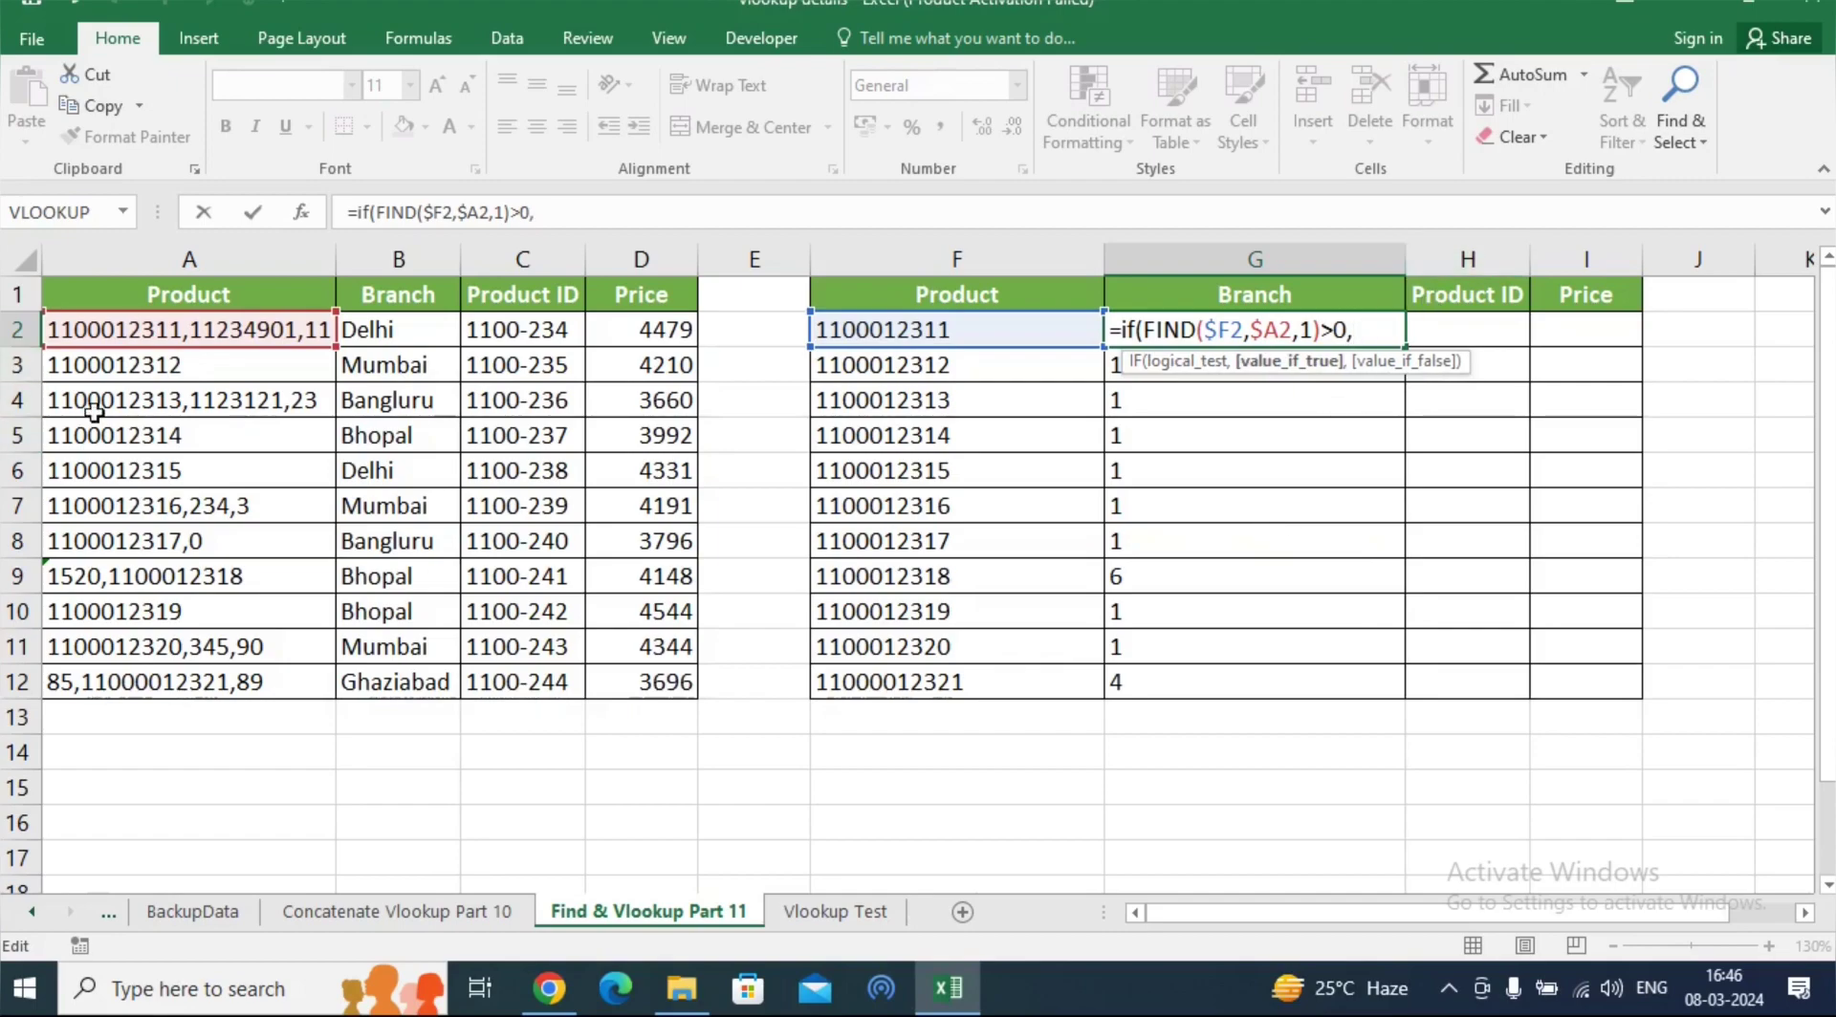
{"action": "left_click", "coordinate": [142, 328]}
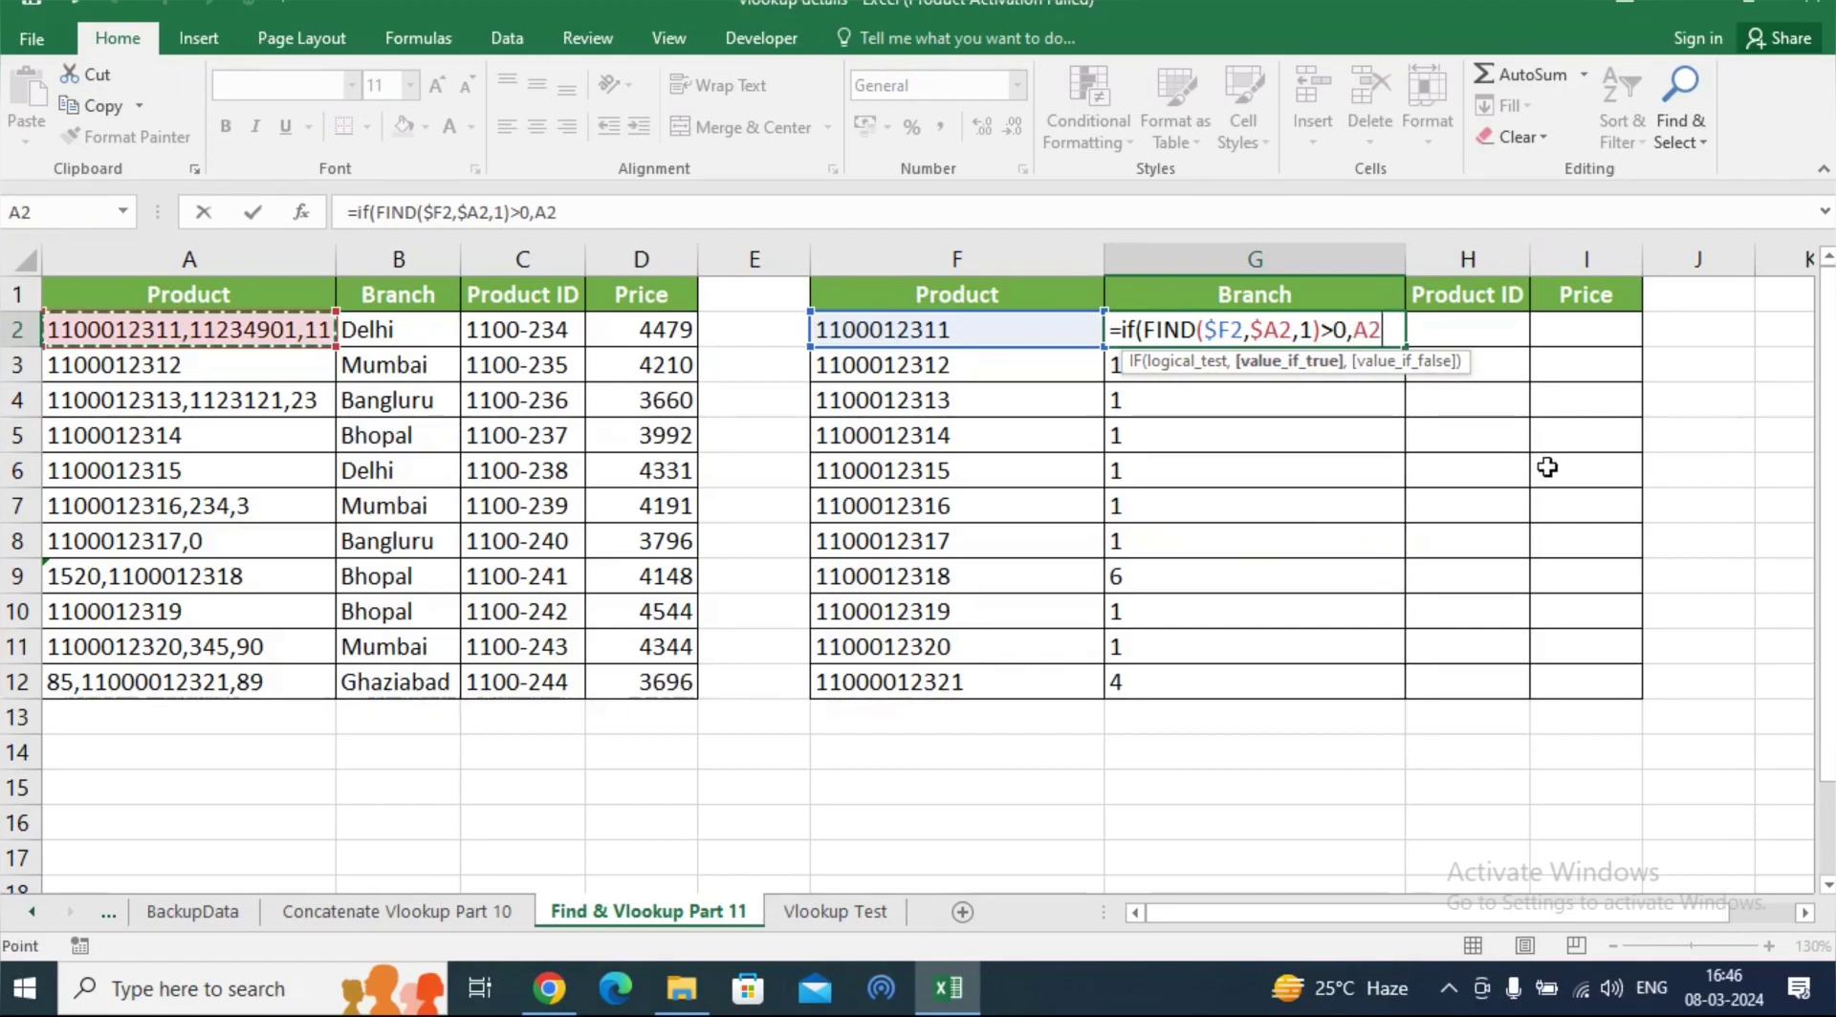
{"action": "key", "text": "F4"}
{"action": "key", "text": "F4"}
{"action": "key", "text": "F4"}
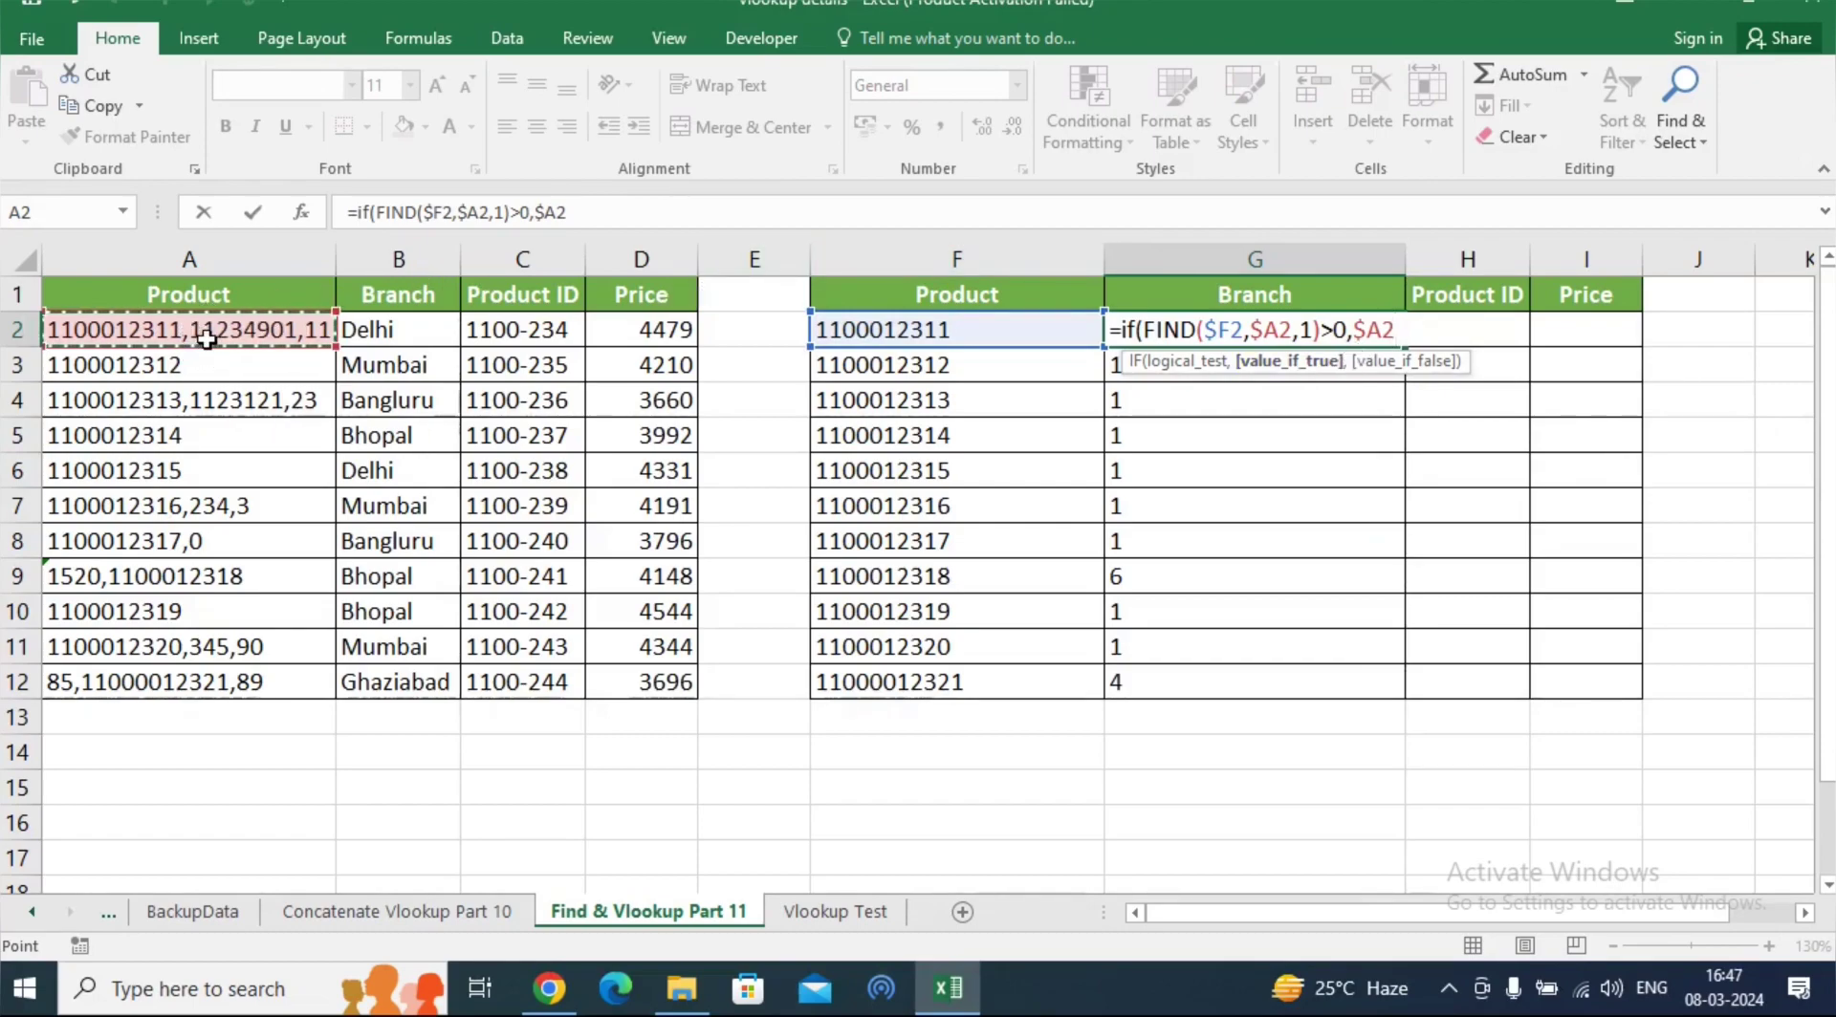
{"action": "type", "text": ","}
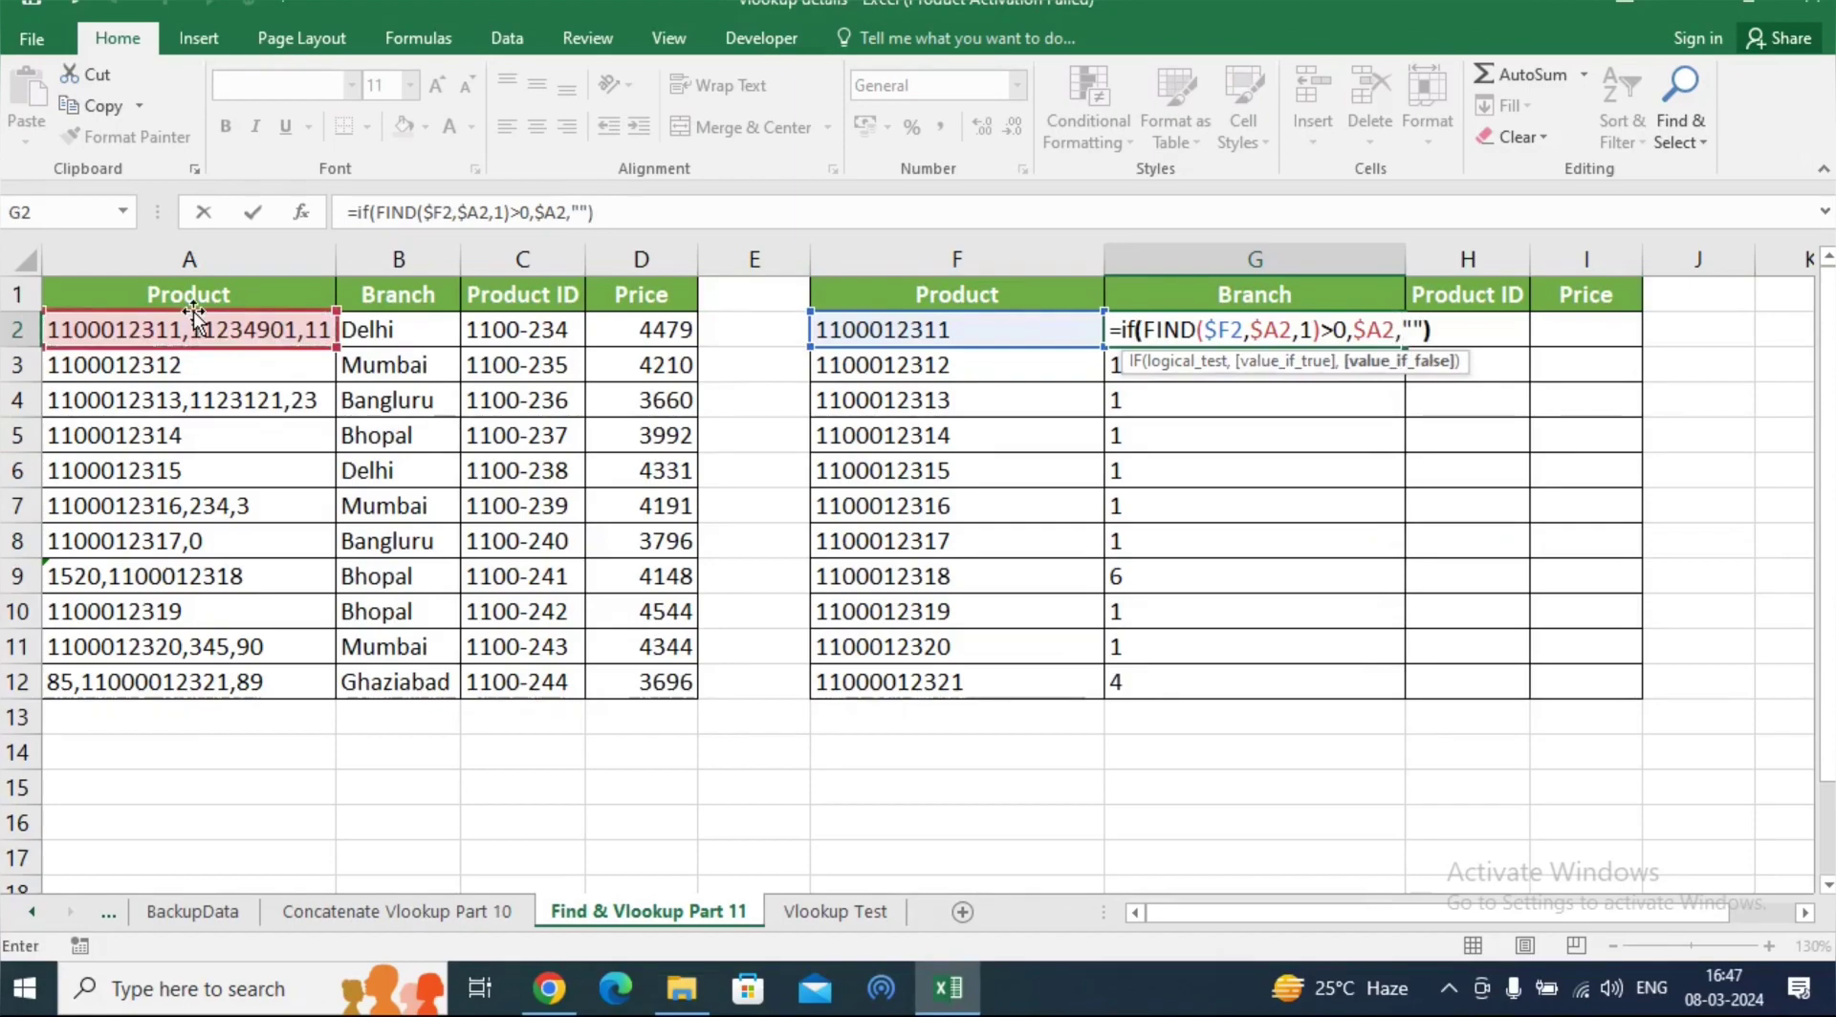
{"action": "key", "text": "Return"}
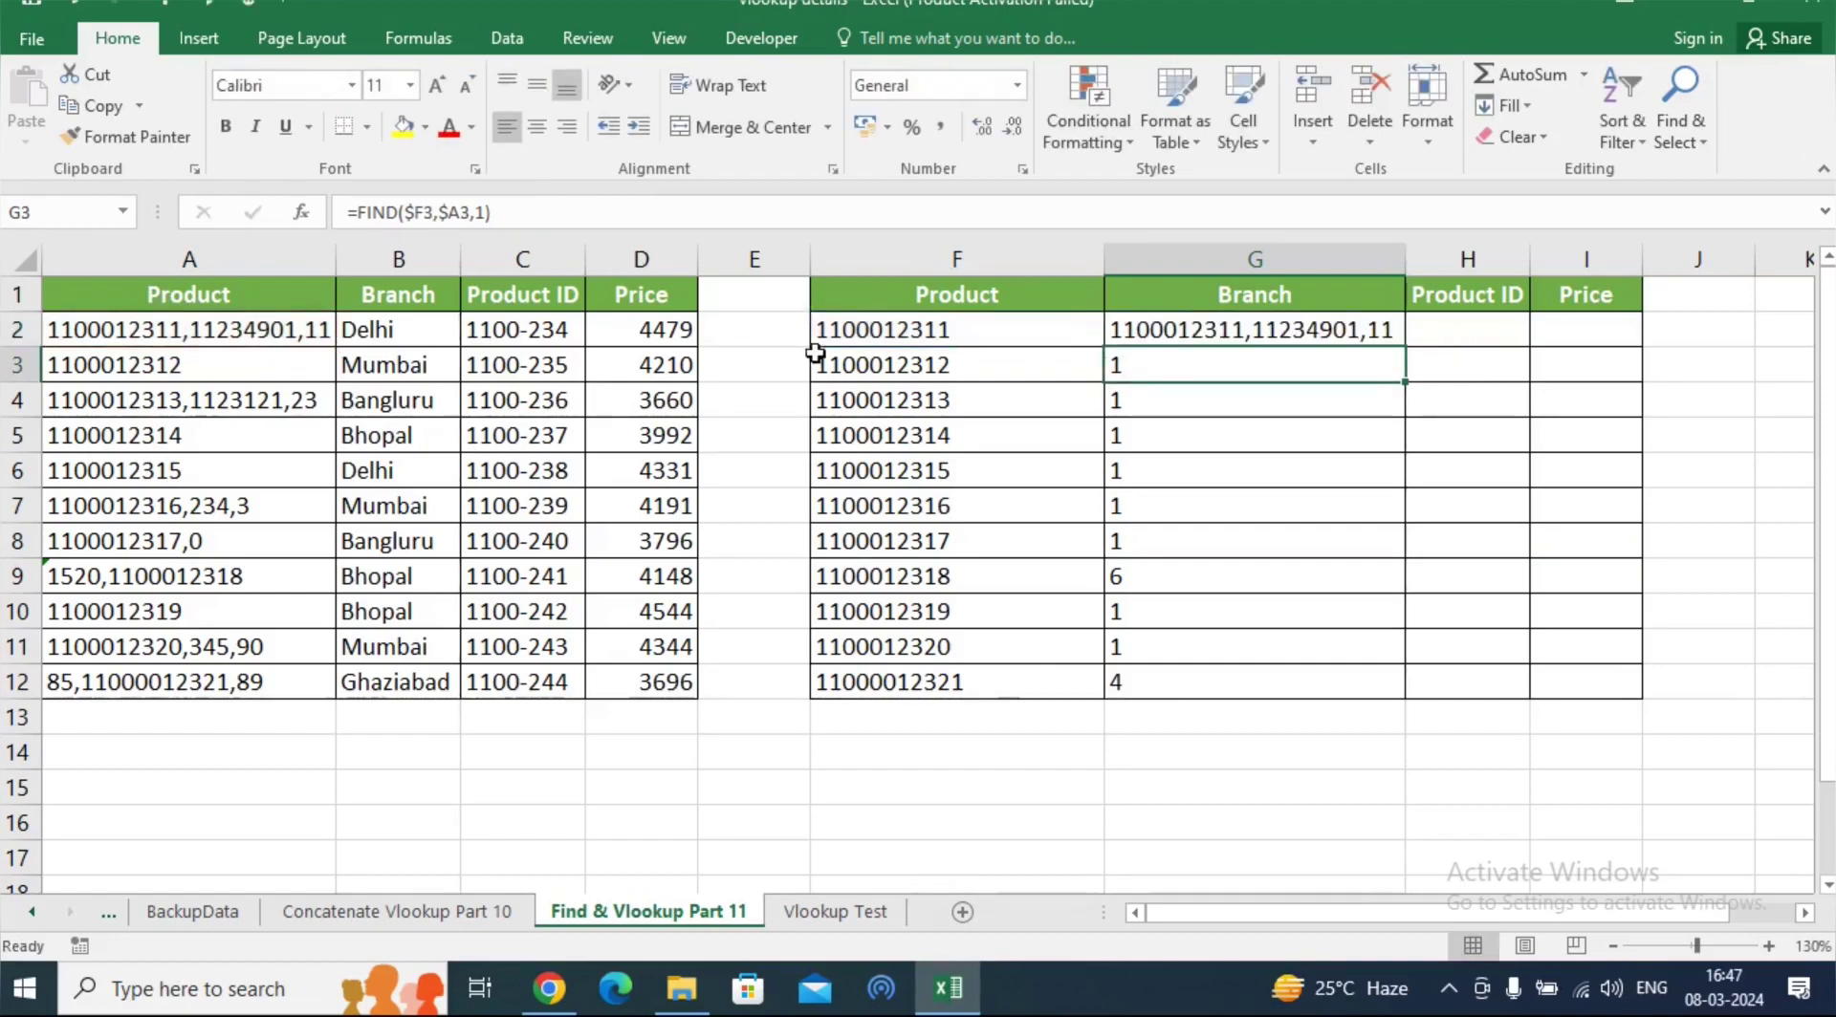
Fill the IF(FIND) formula from G2 down to G12, then reopen G2's formula for editing
{"action": "left_click", "coordinate": [1224, 335]}
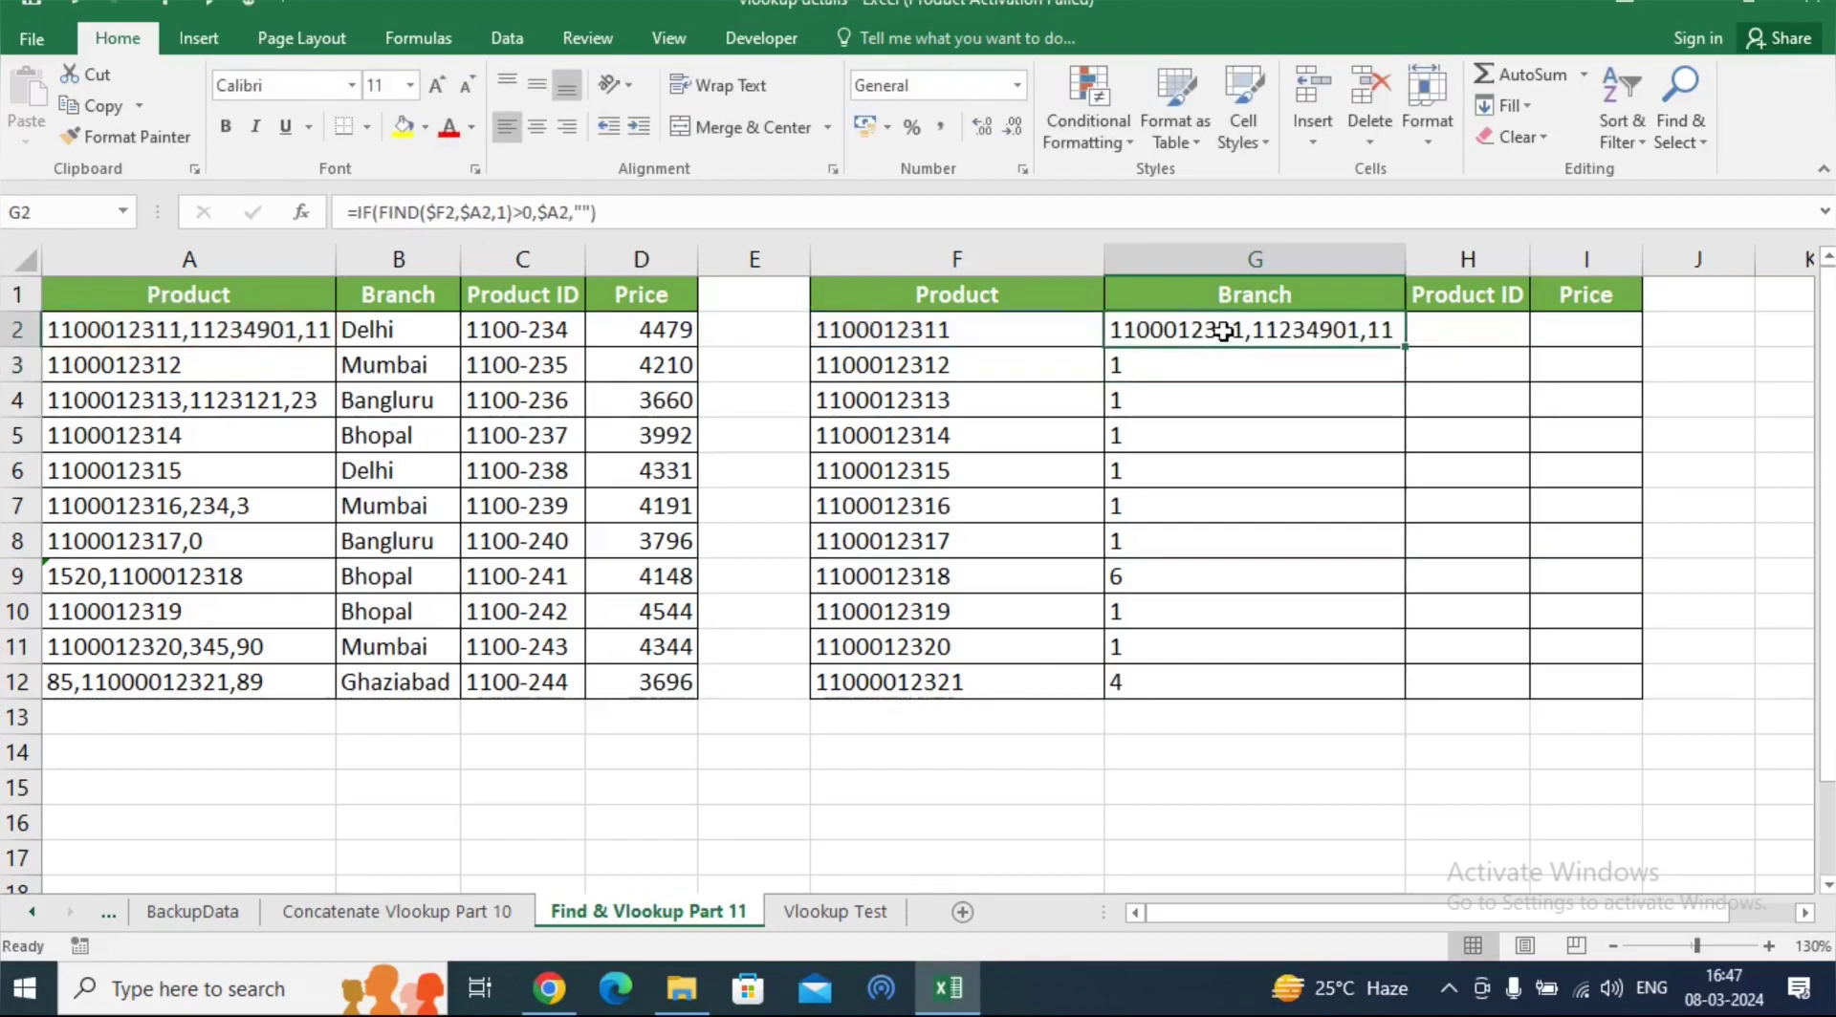
{"action": "double_click", "coordinate": [1409, 349]}
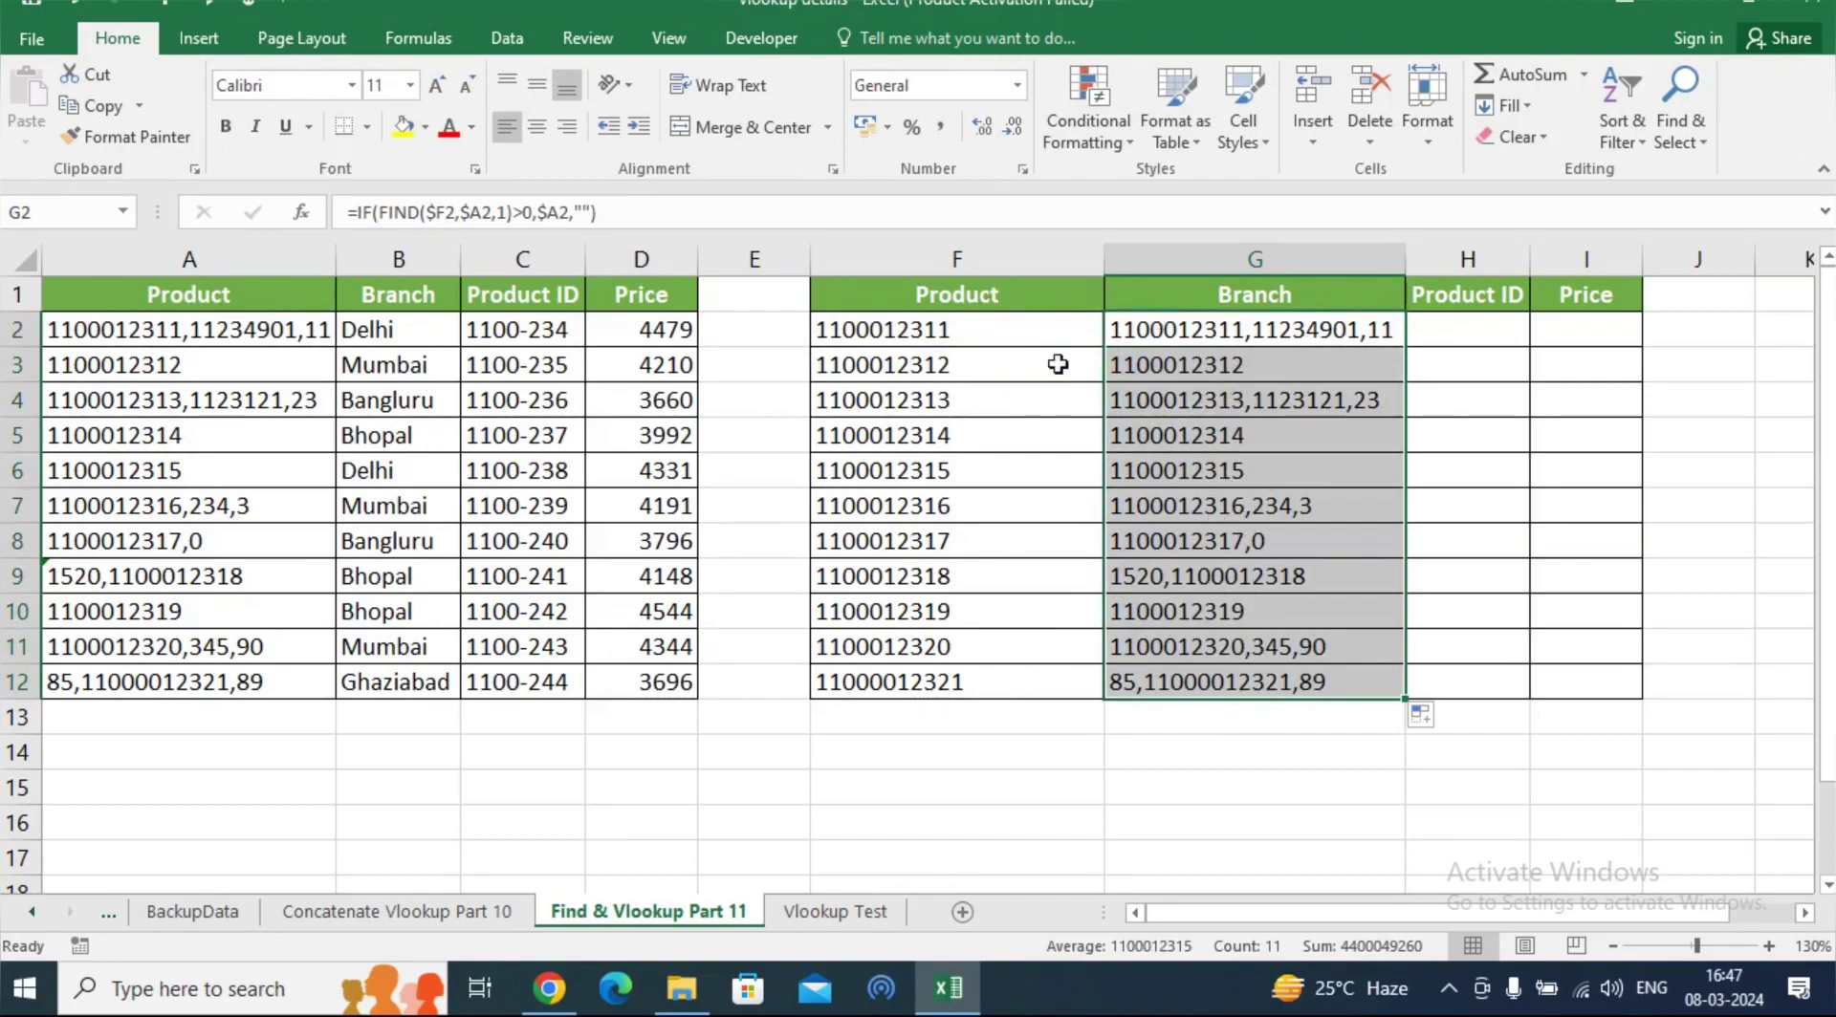
{"action": "left_click", "coordinate": [1204, 323]}
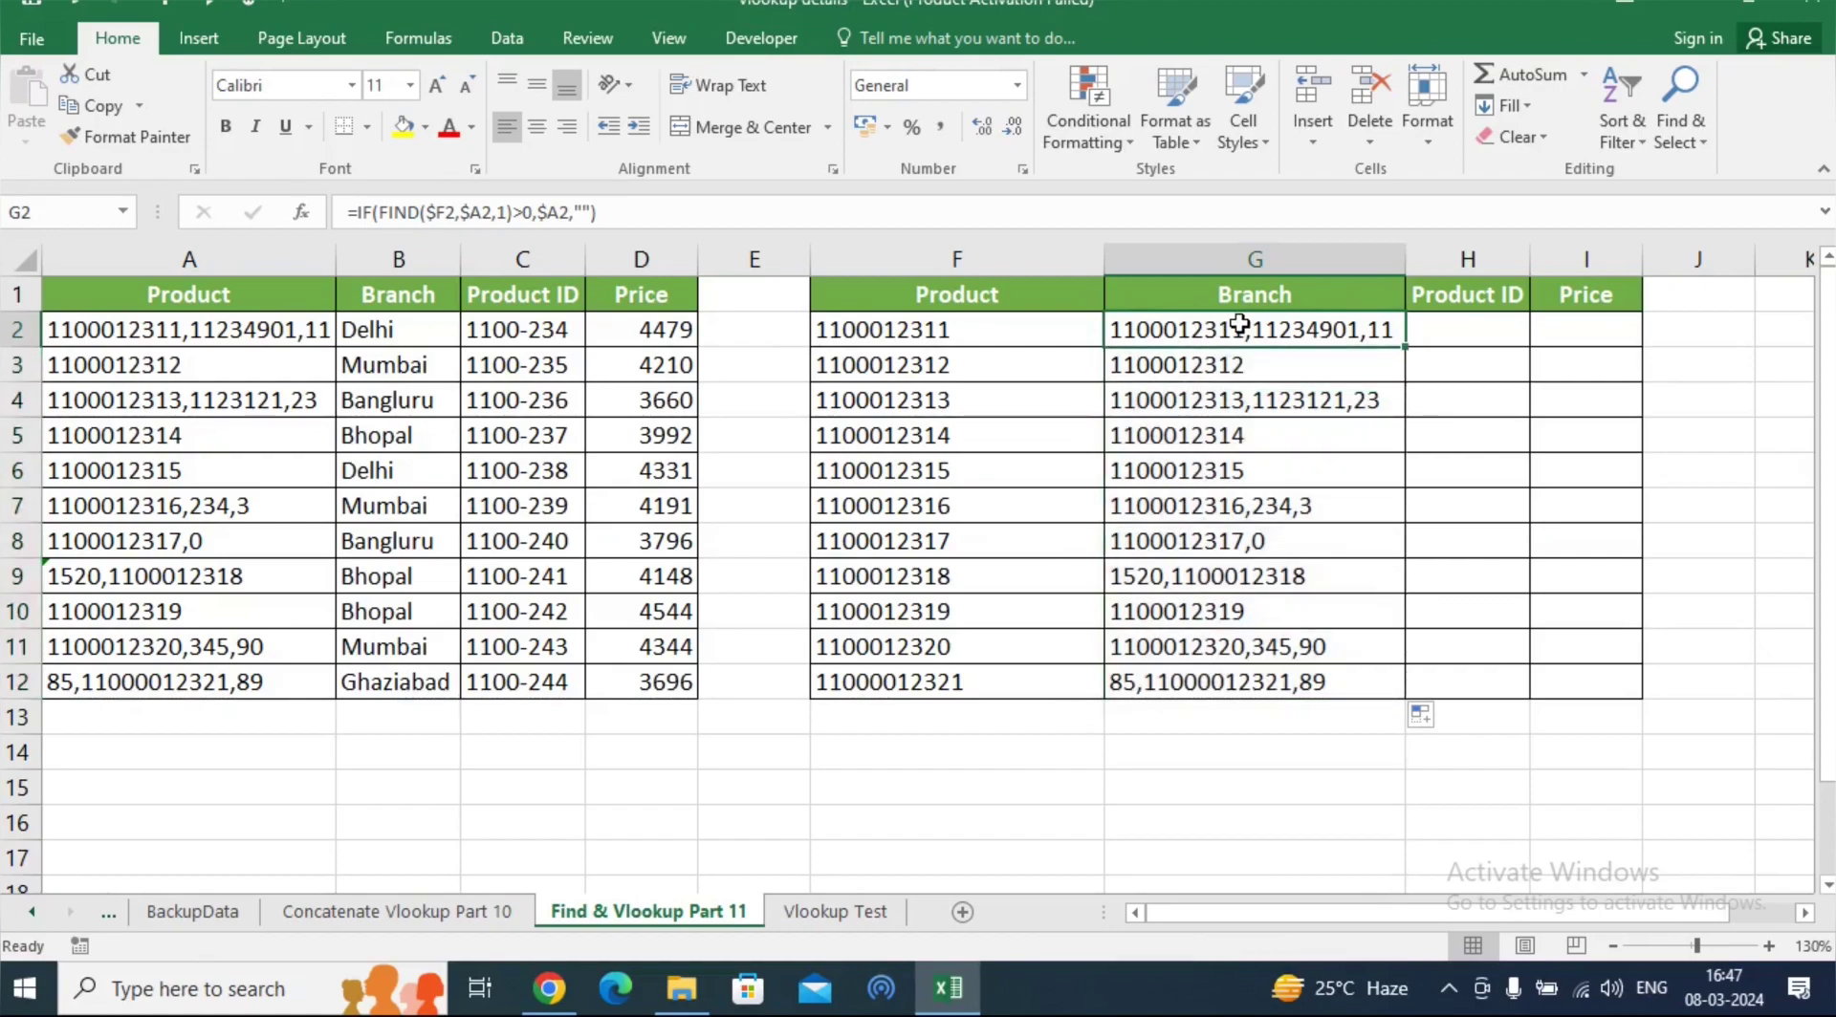
{"action": "double_click", "coordinate": [1239, 325]}
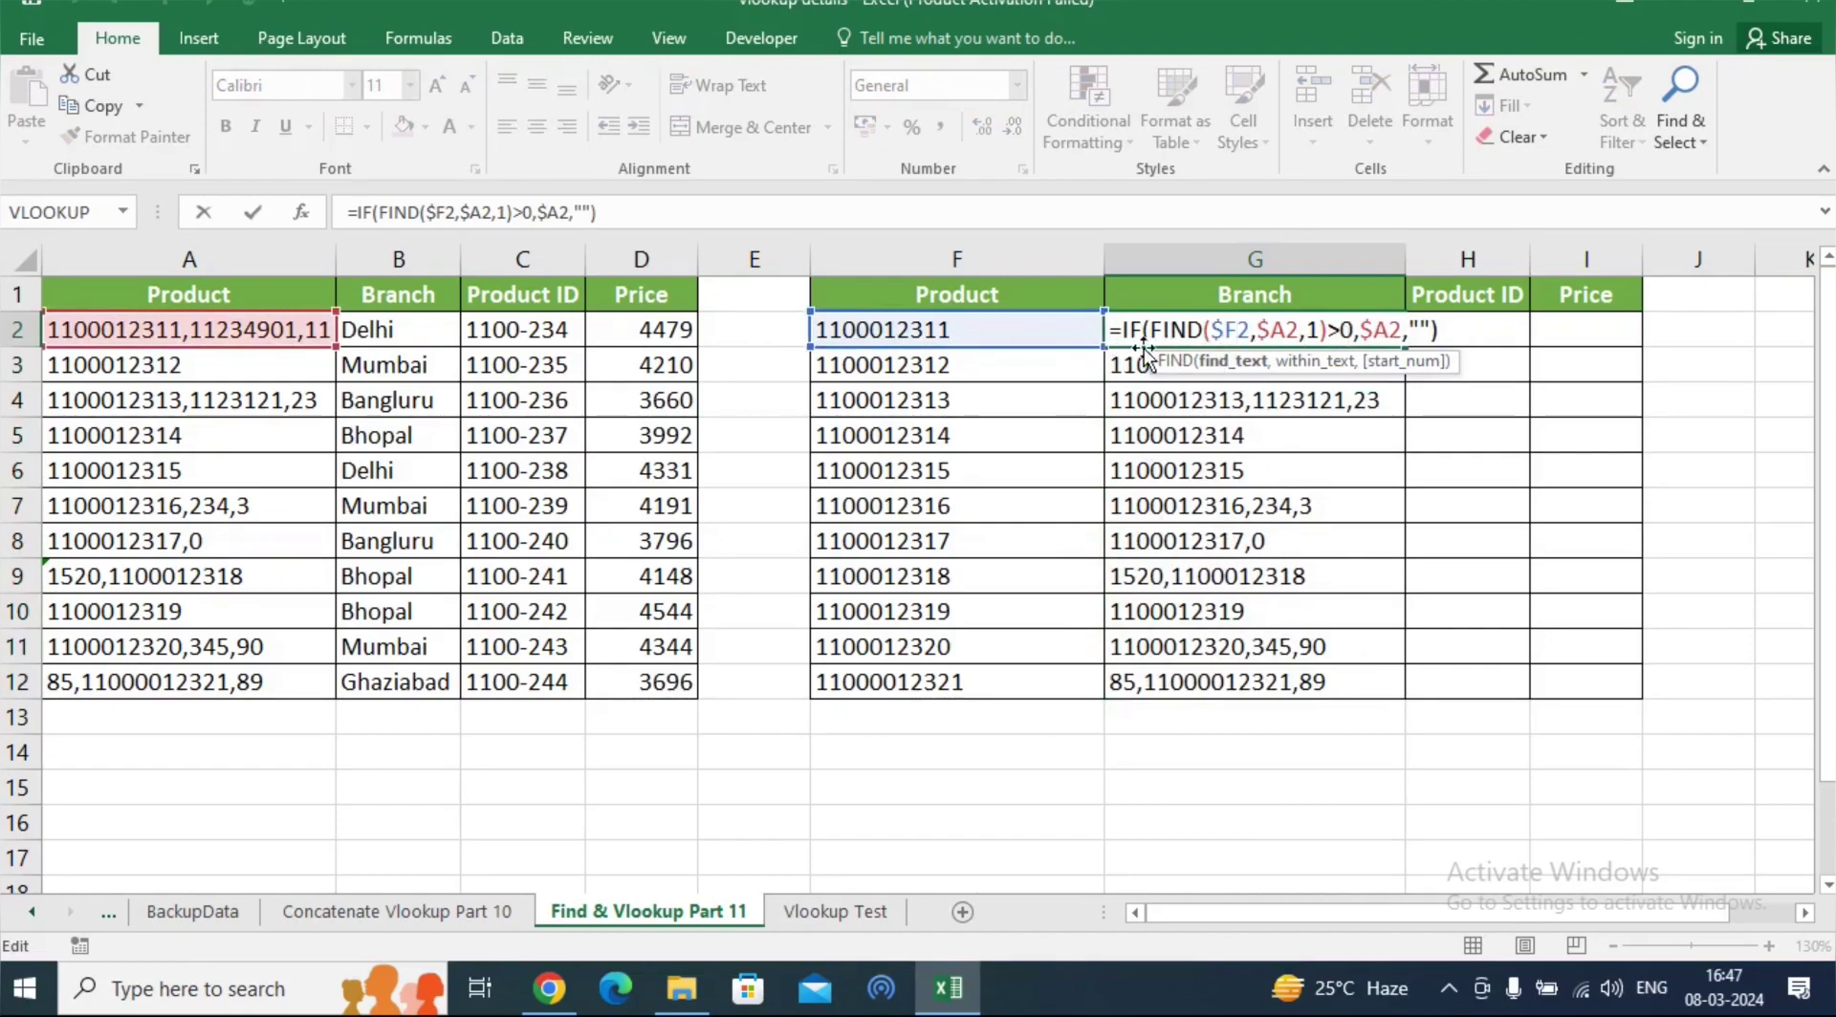
{"action": "left_click", "coordinate": [1125, 329]}
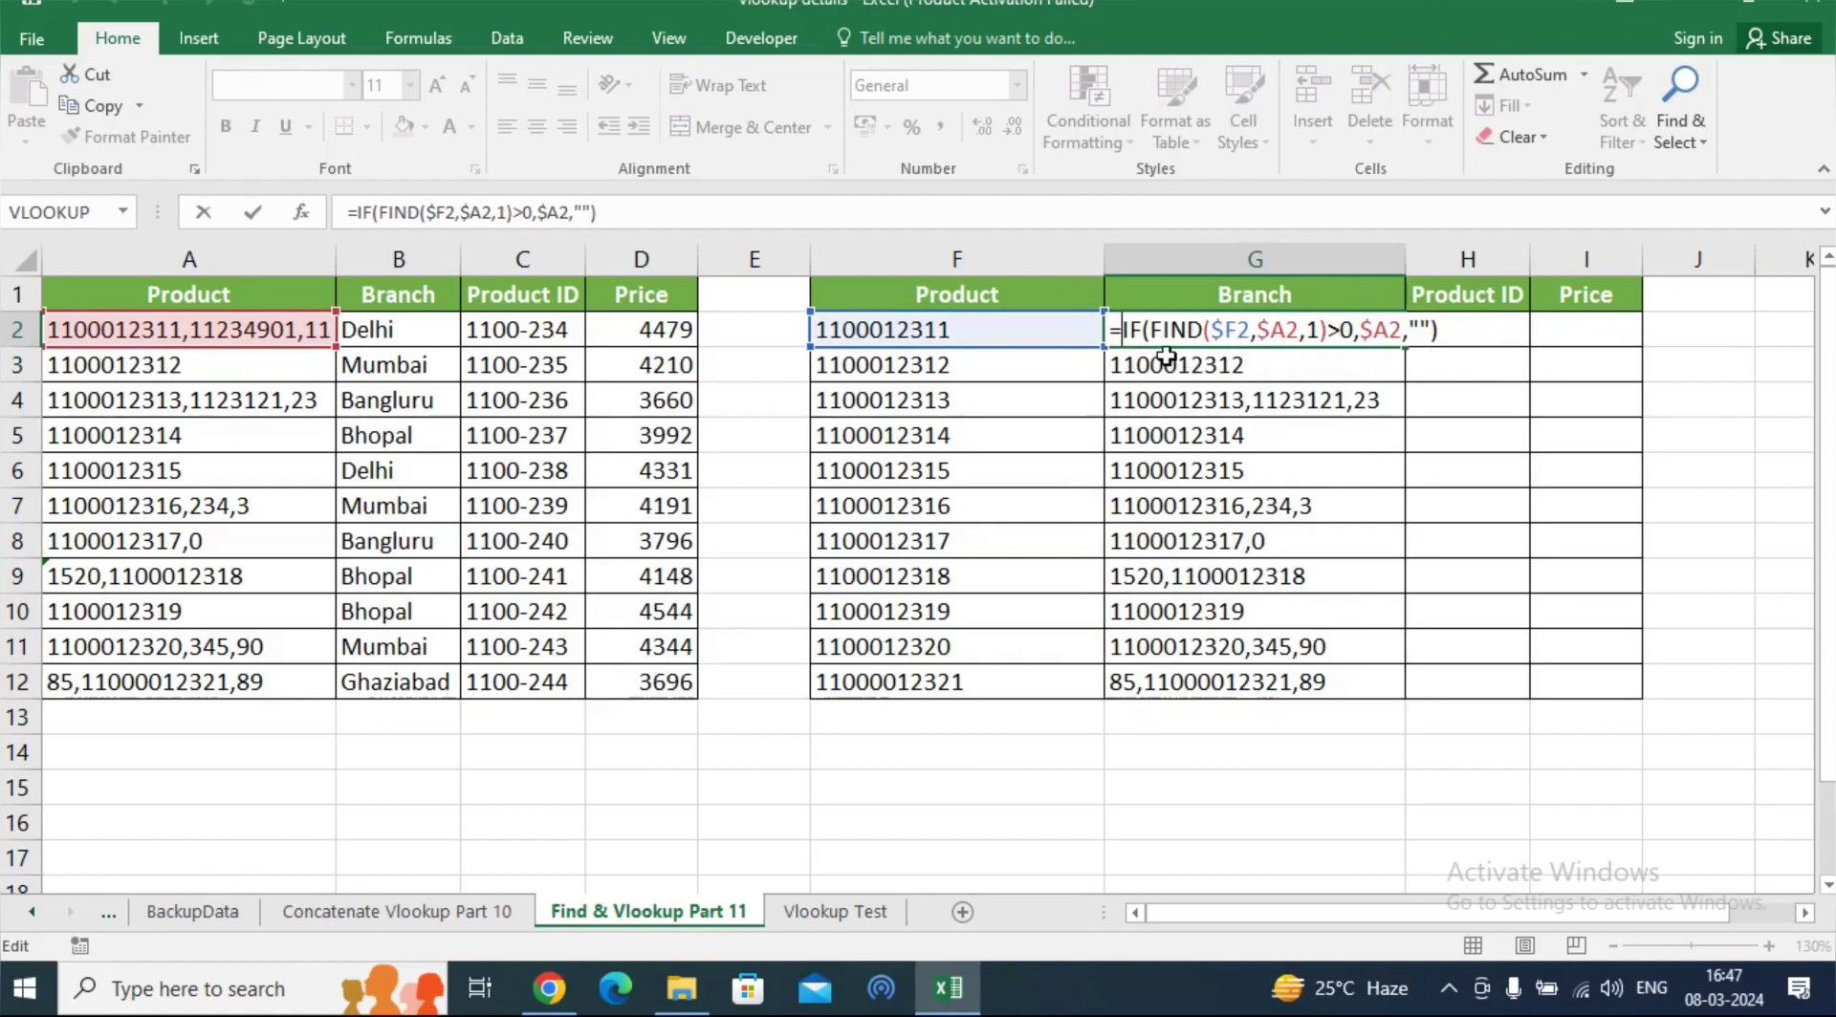
Wrap G2's IF(FIND) in VLOOKUP over $A$1:$D$12 with column index COLUMN()-5, returning Delhi
{"action": "type", "text": "vlo"}
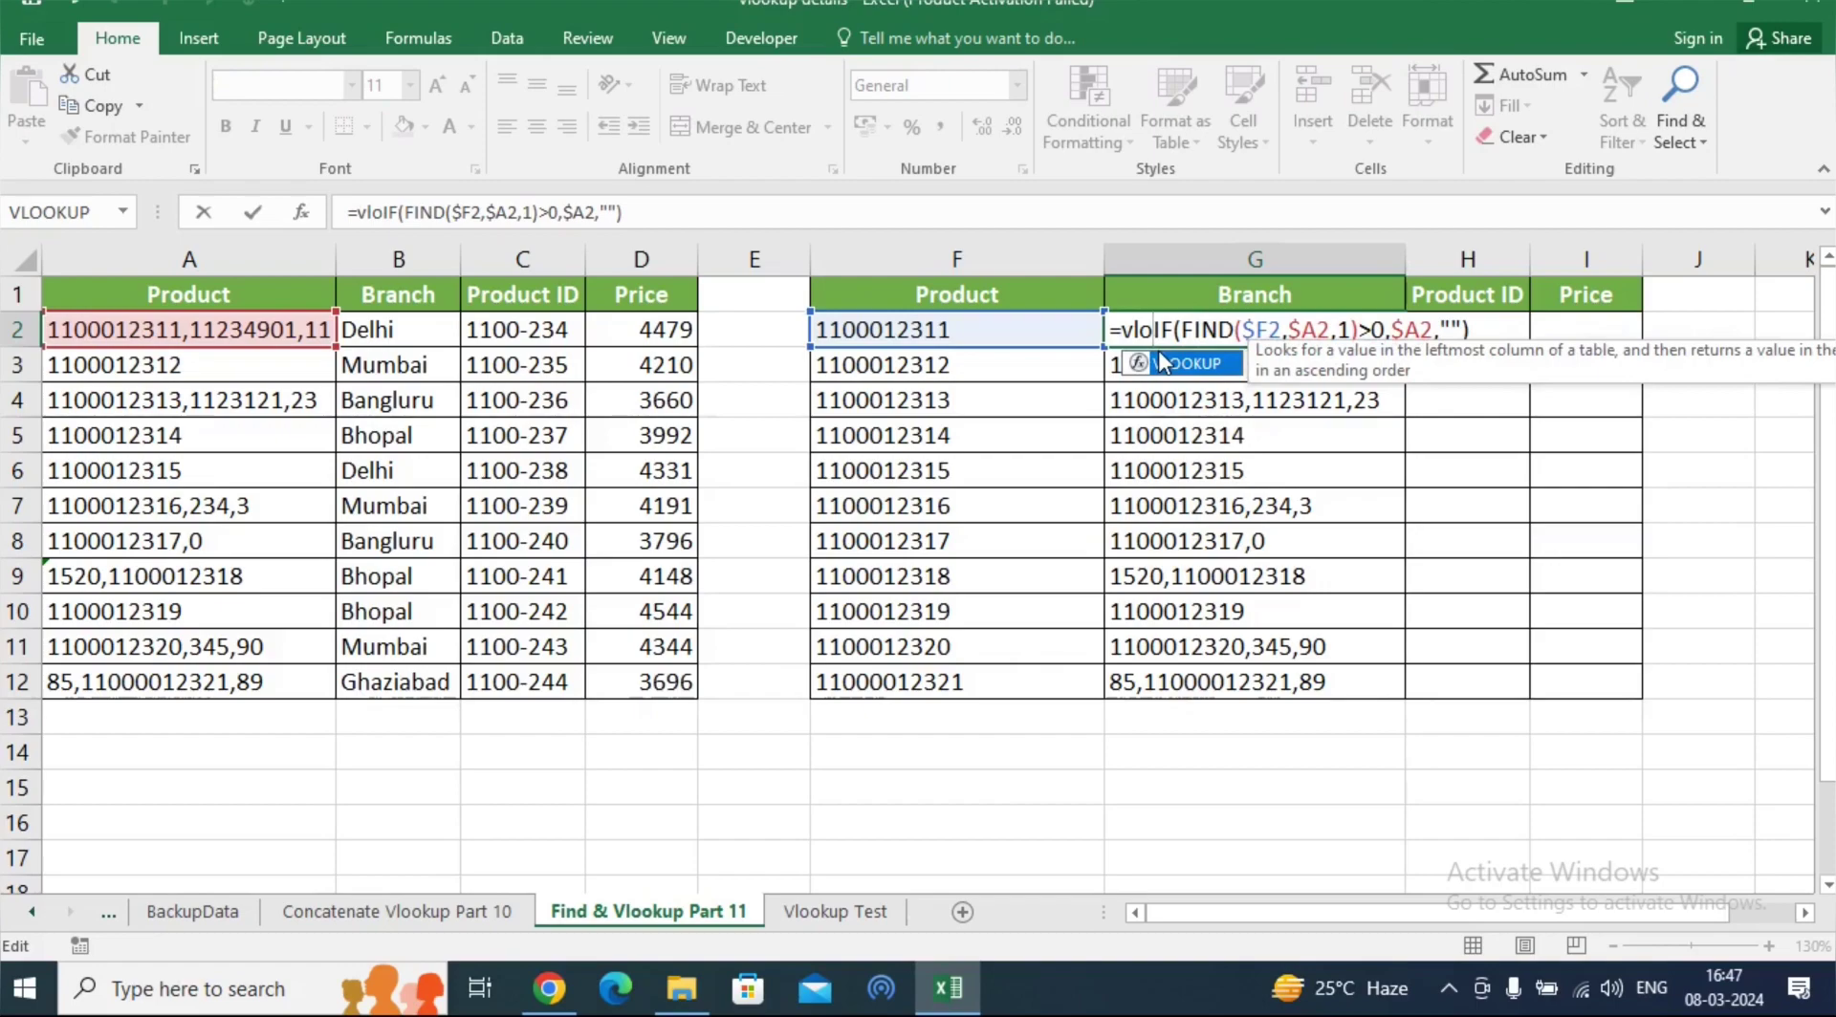
{"action": "double_click", "coordinate": [1162, 361]}
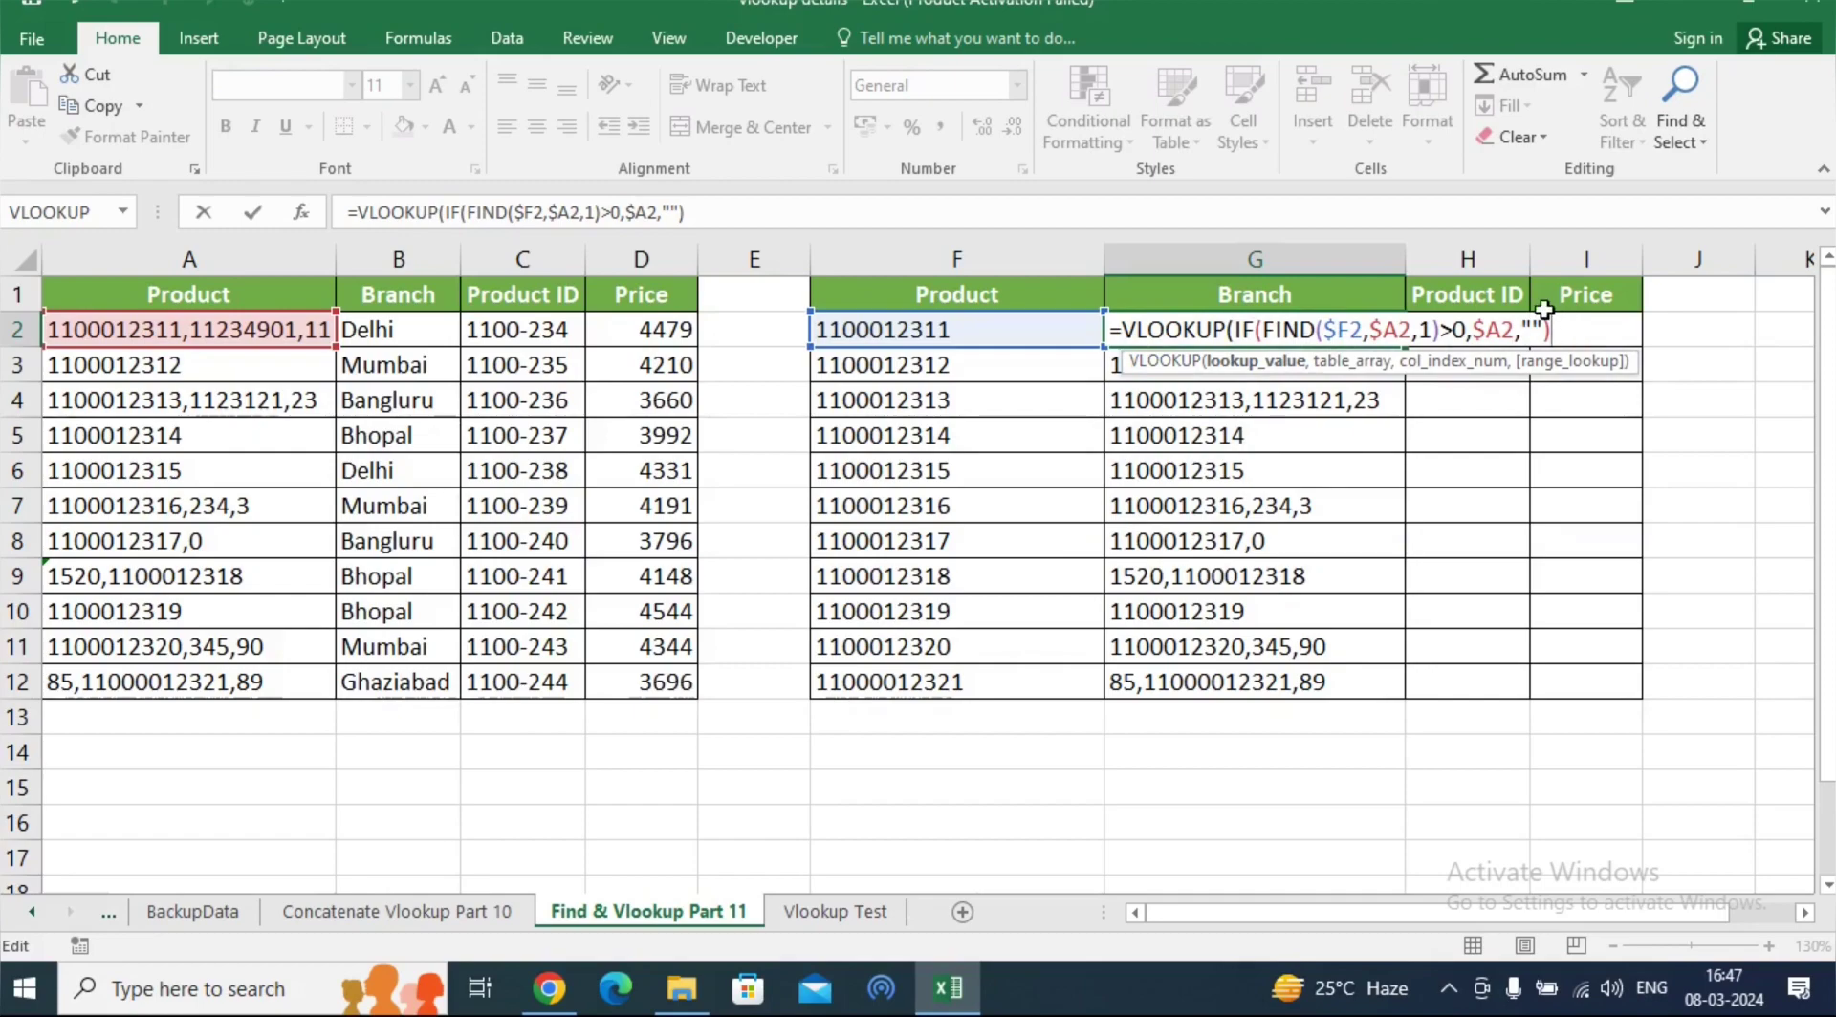
{"action": "type", "text": ","}
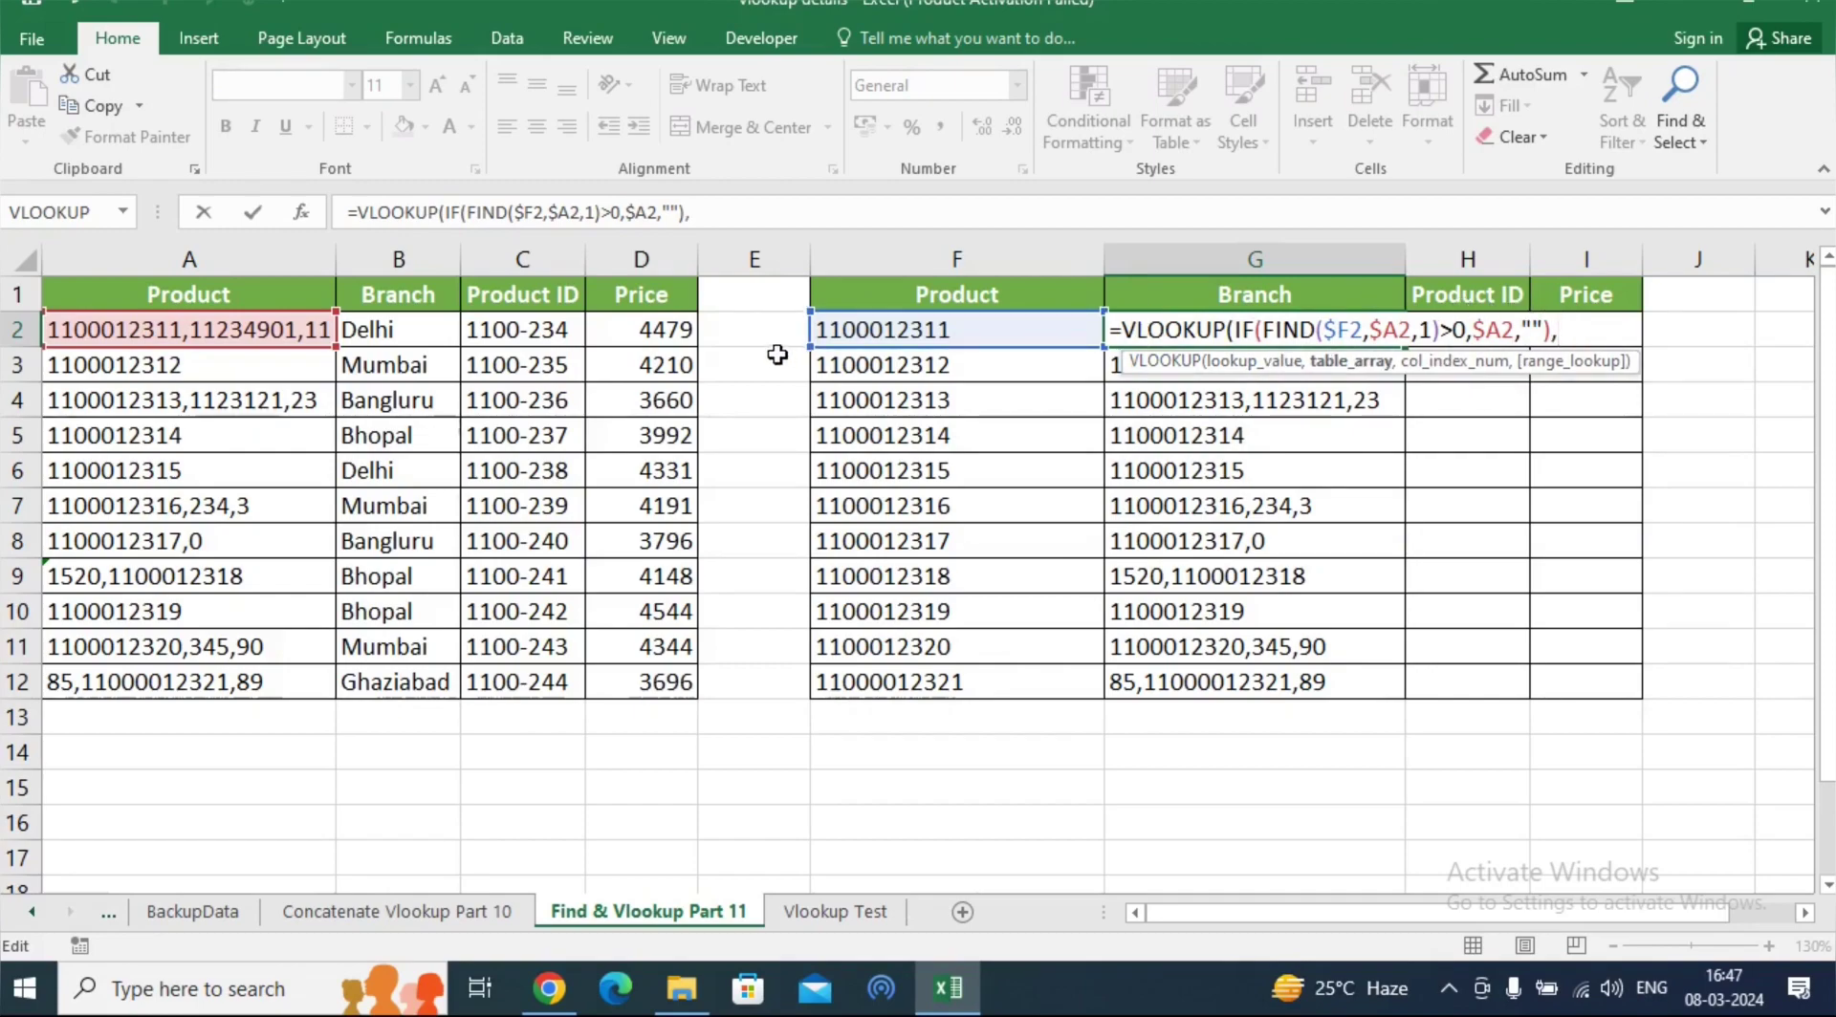
{"action": "mouse_move", "coordinate": [196, 292]}
{"action": "left_mouse_down"}
{"action": "mouse_move", "coordinate": [501, 585]}
{"action": "mouse_move", "coordinate": [679, 674]}
{"action": "left_mouse_up"}
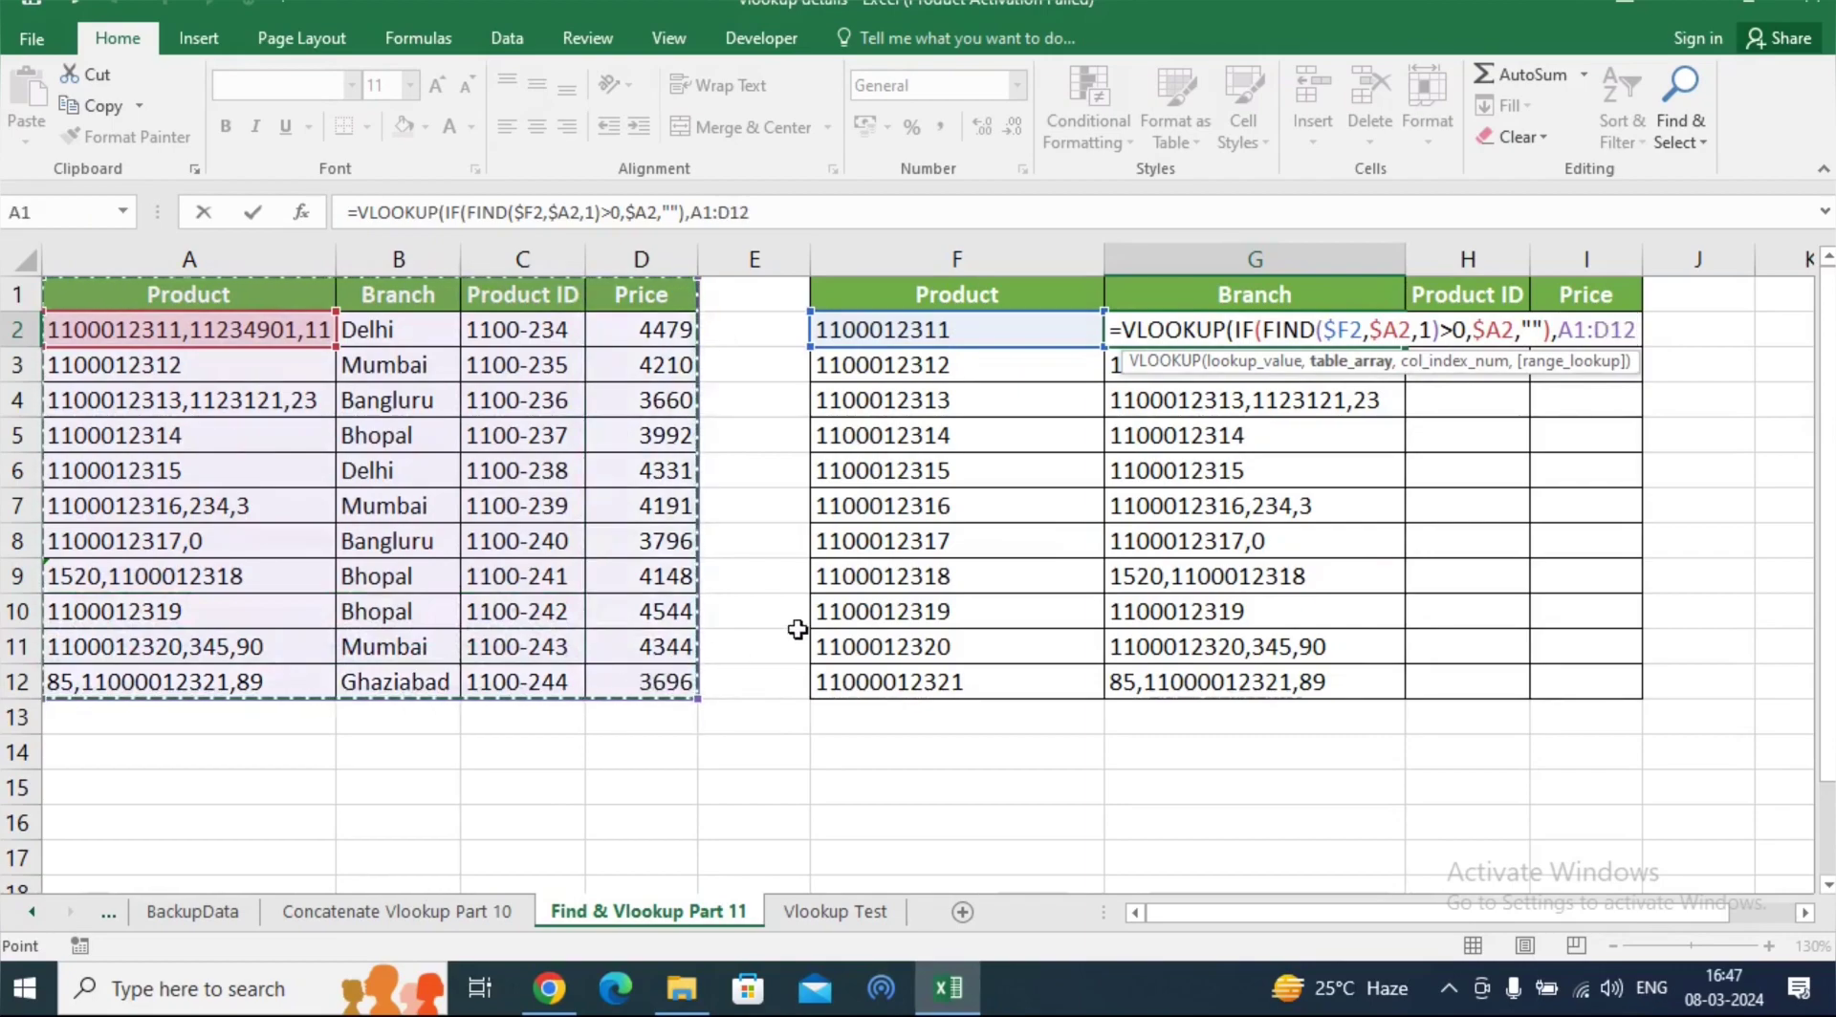
{"action": "key", "text": "F4"}
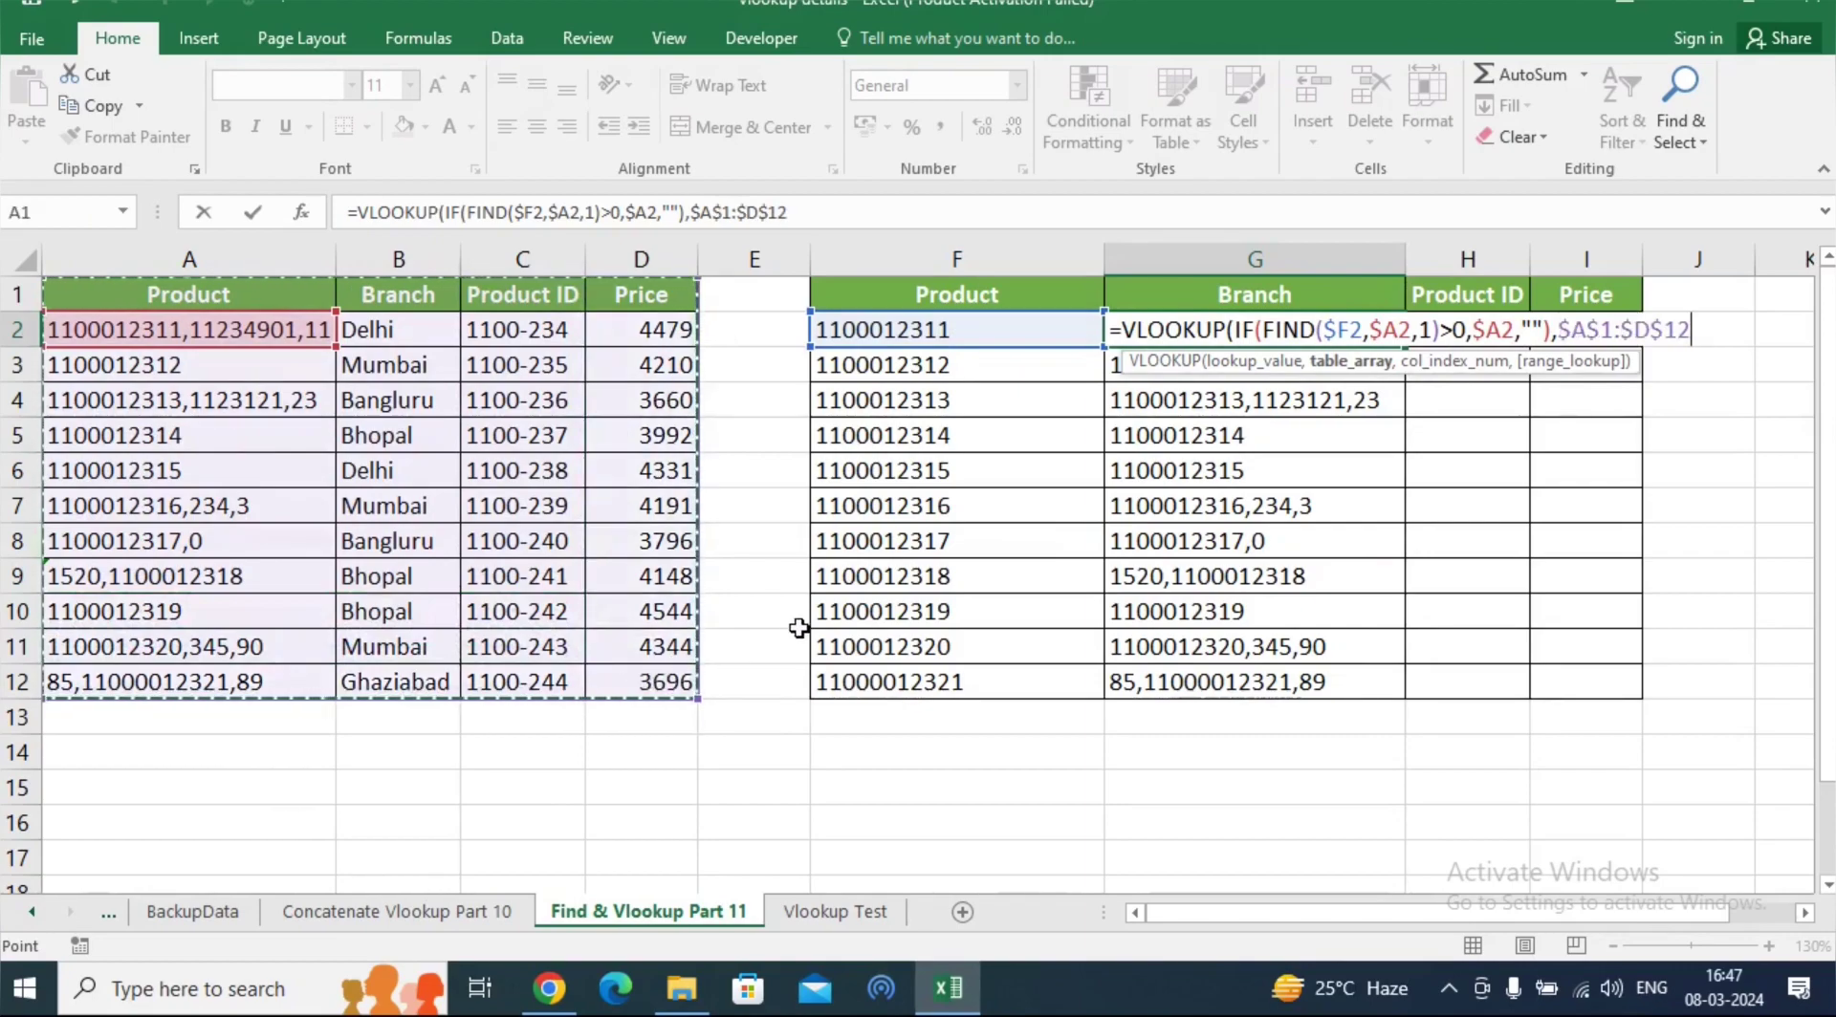
{"action": "type", "text": ","}
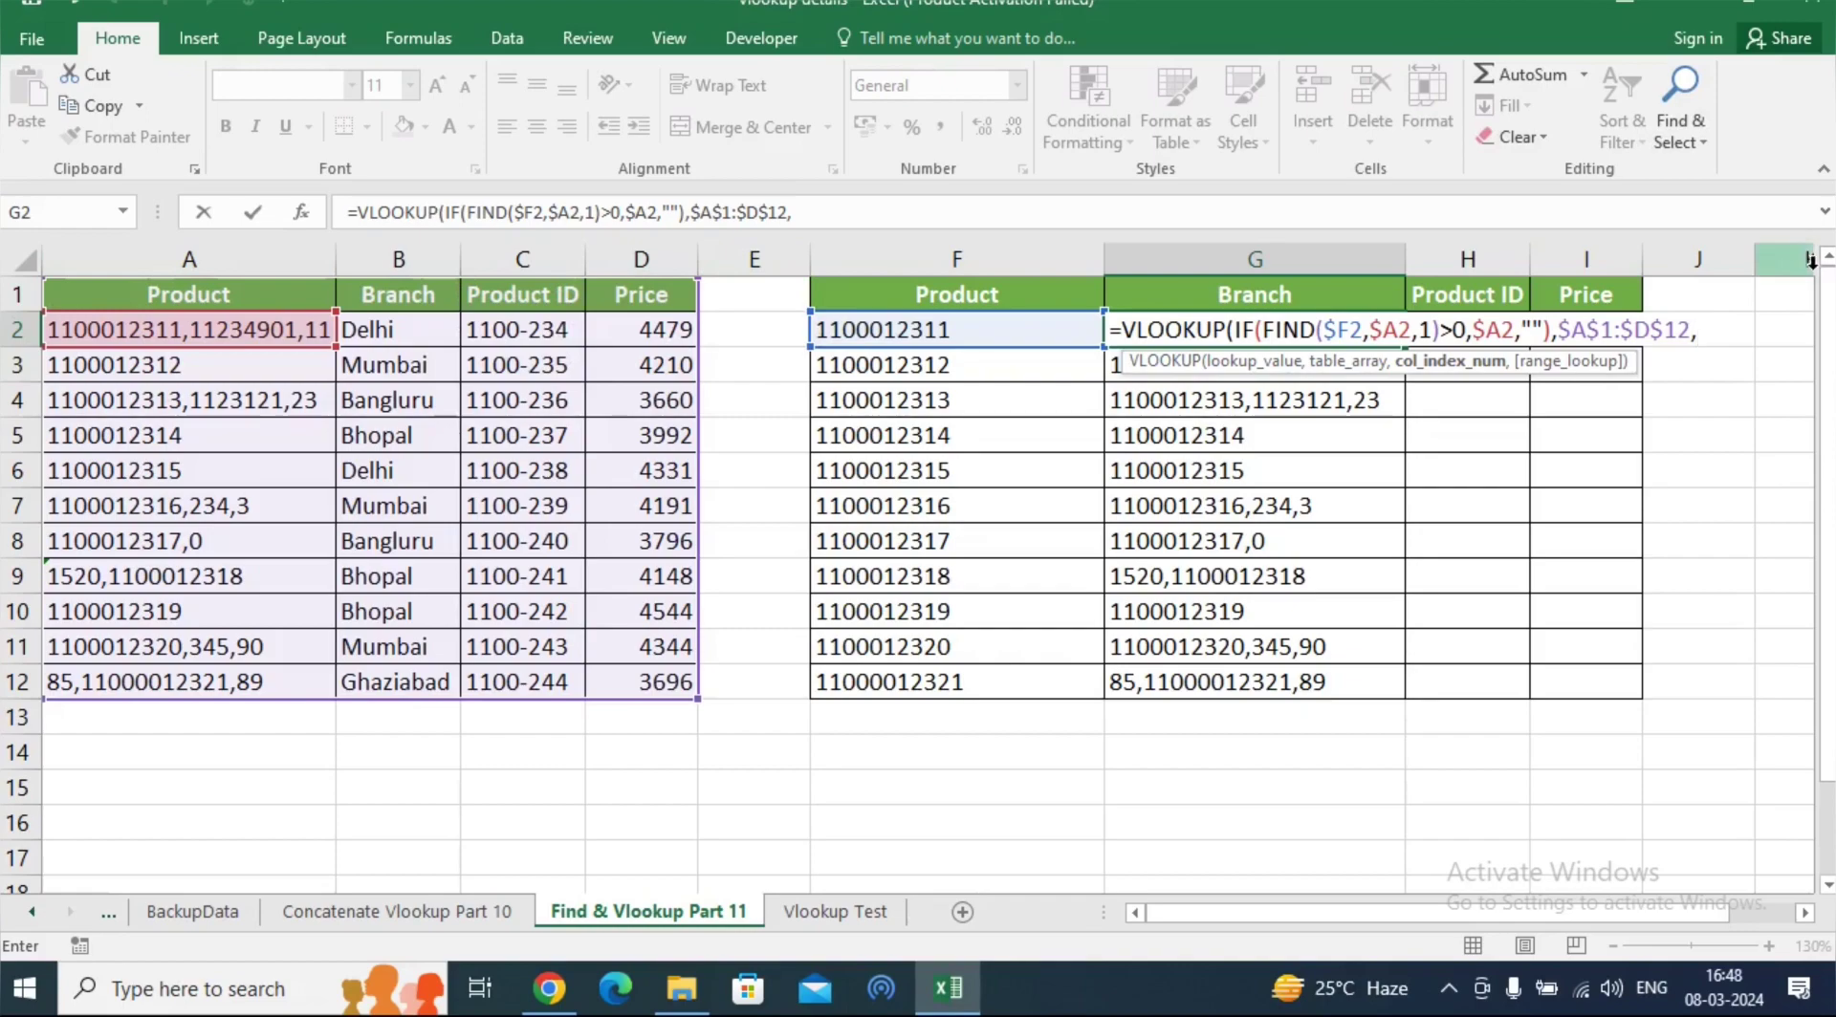
{"action": "type", "text": "colum"}
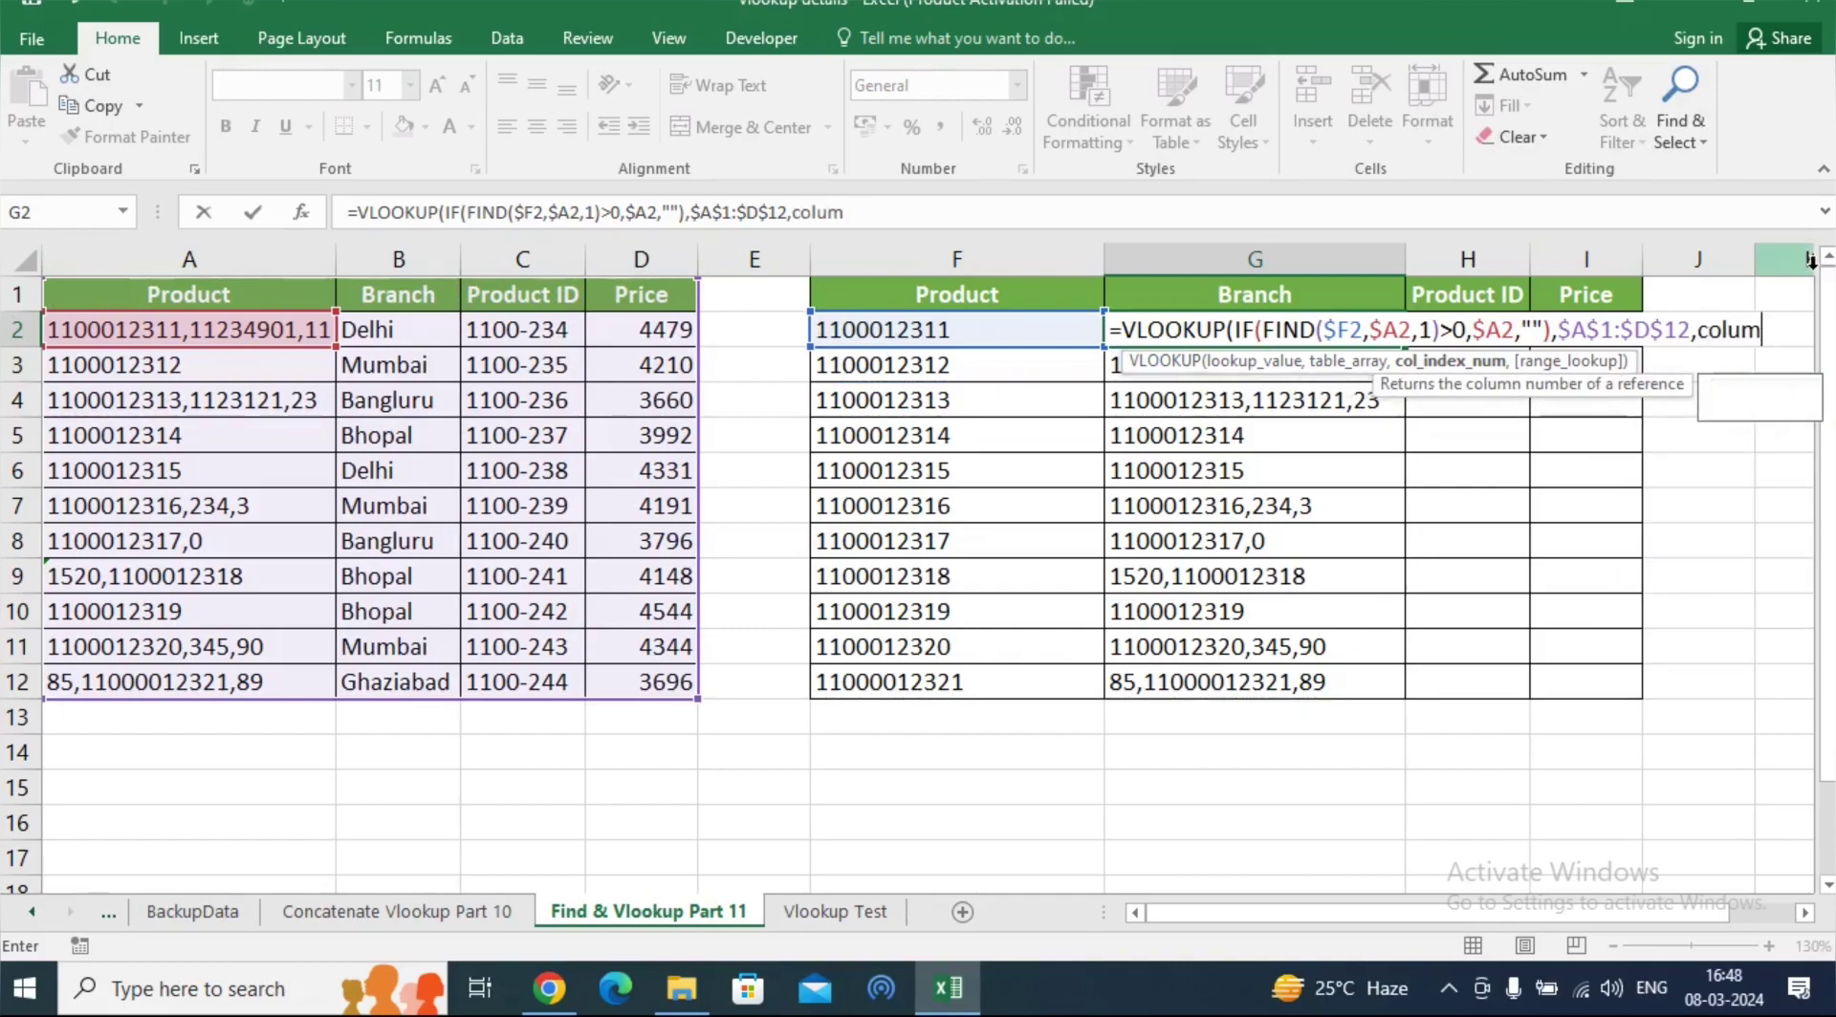
{"action": "type", "text": "n"}
{"action": "key", "text": "Tab"}
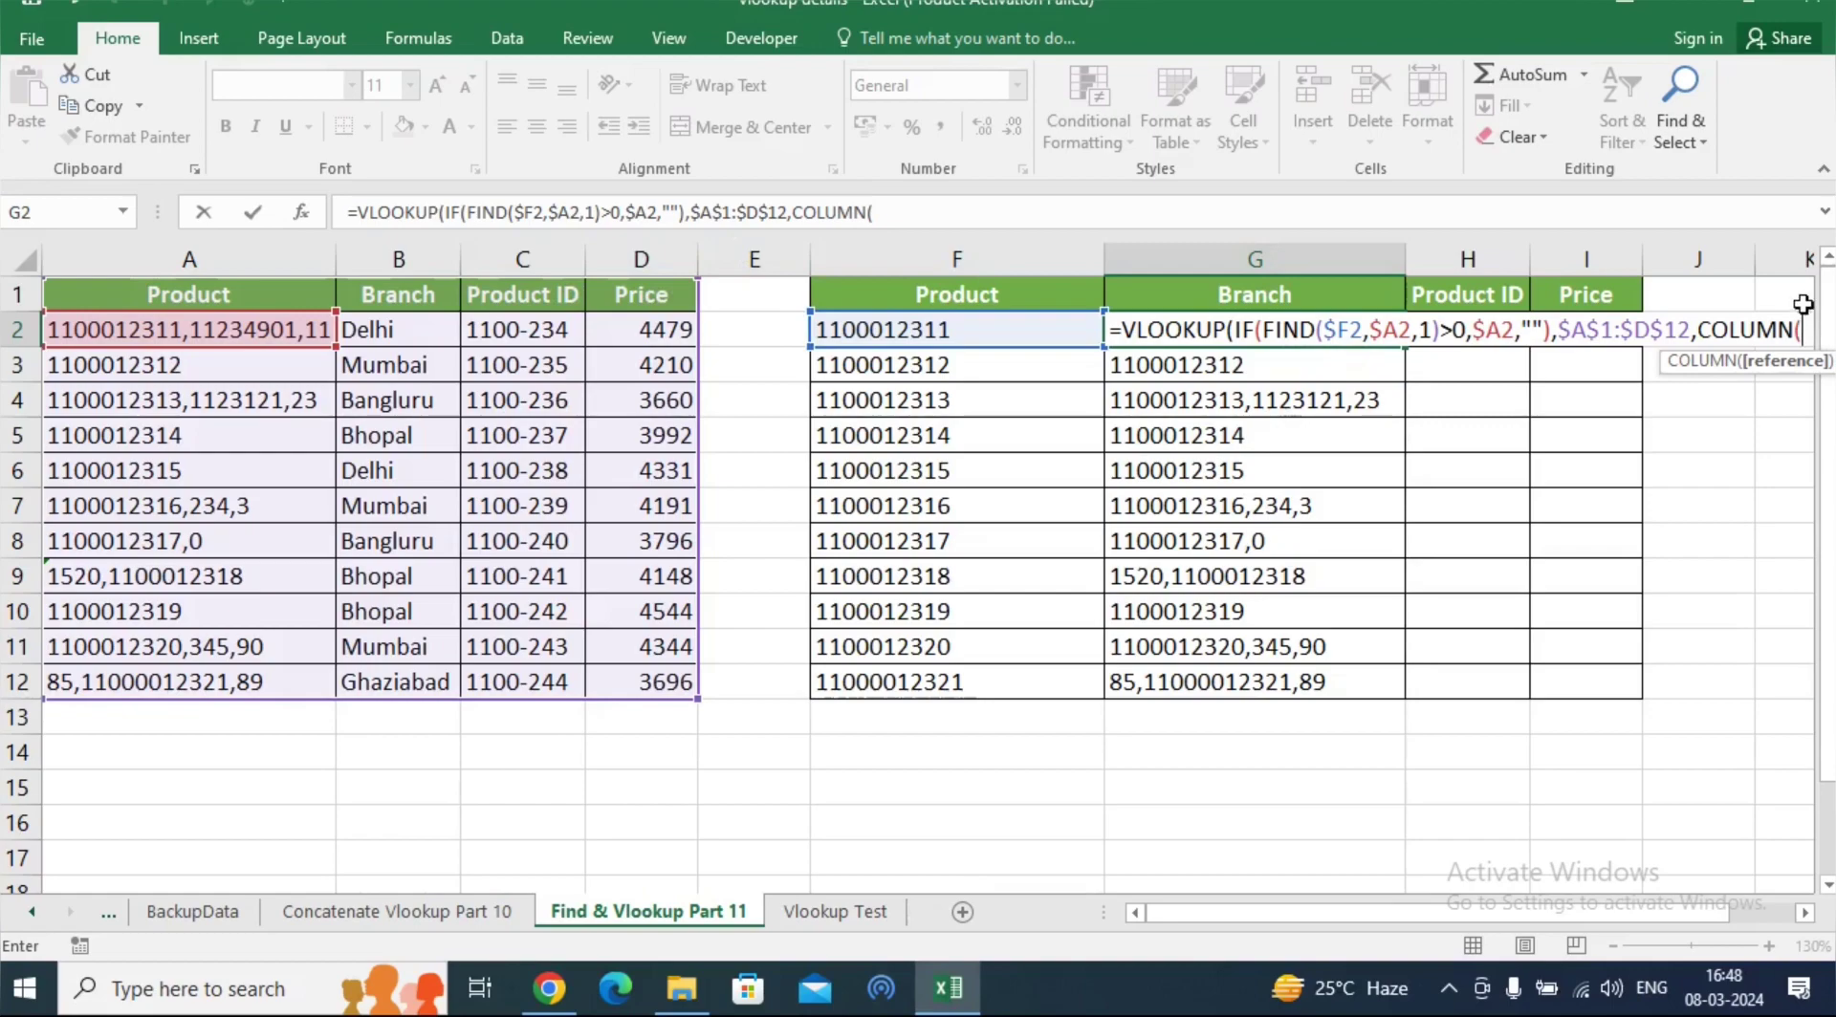
{"action": "type", "text": ")"}
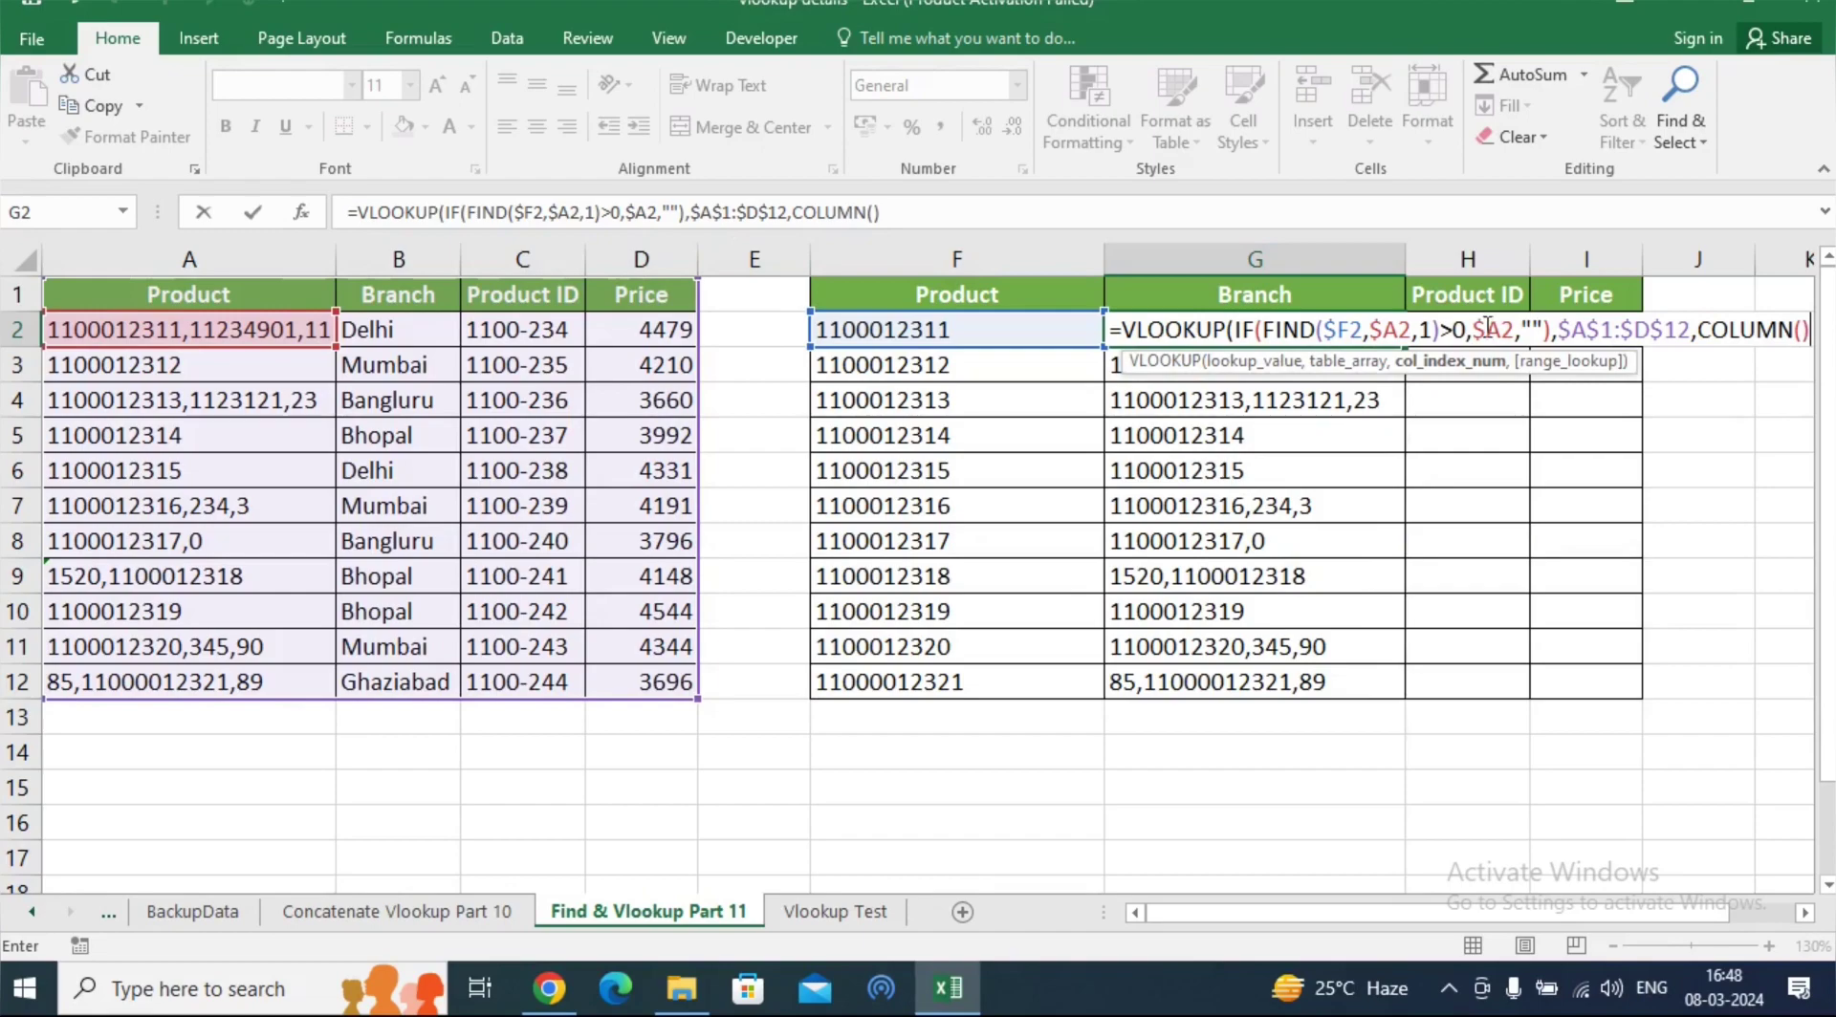
{"action": "type", "text": "-5"}
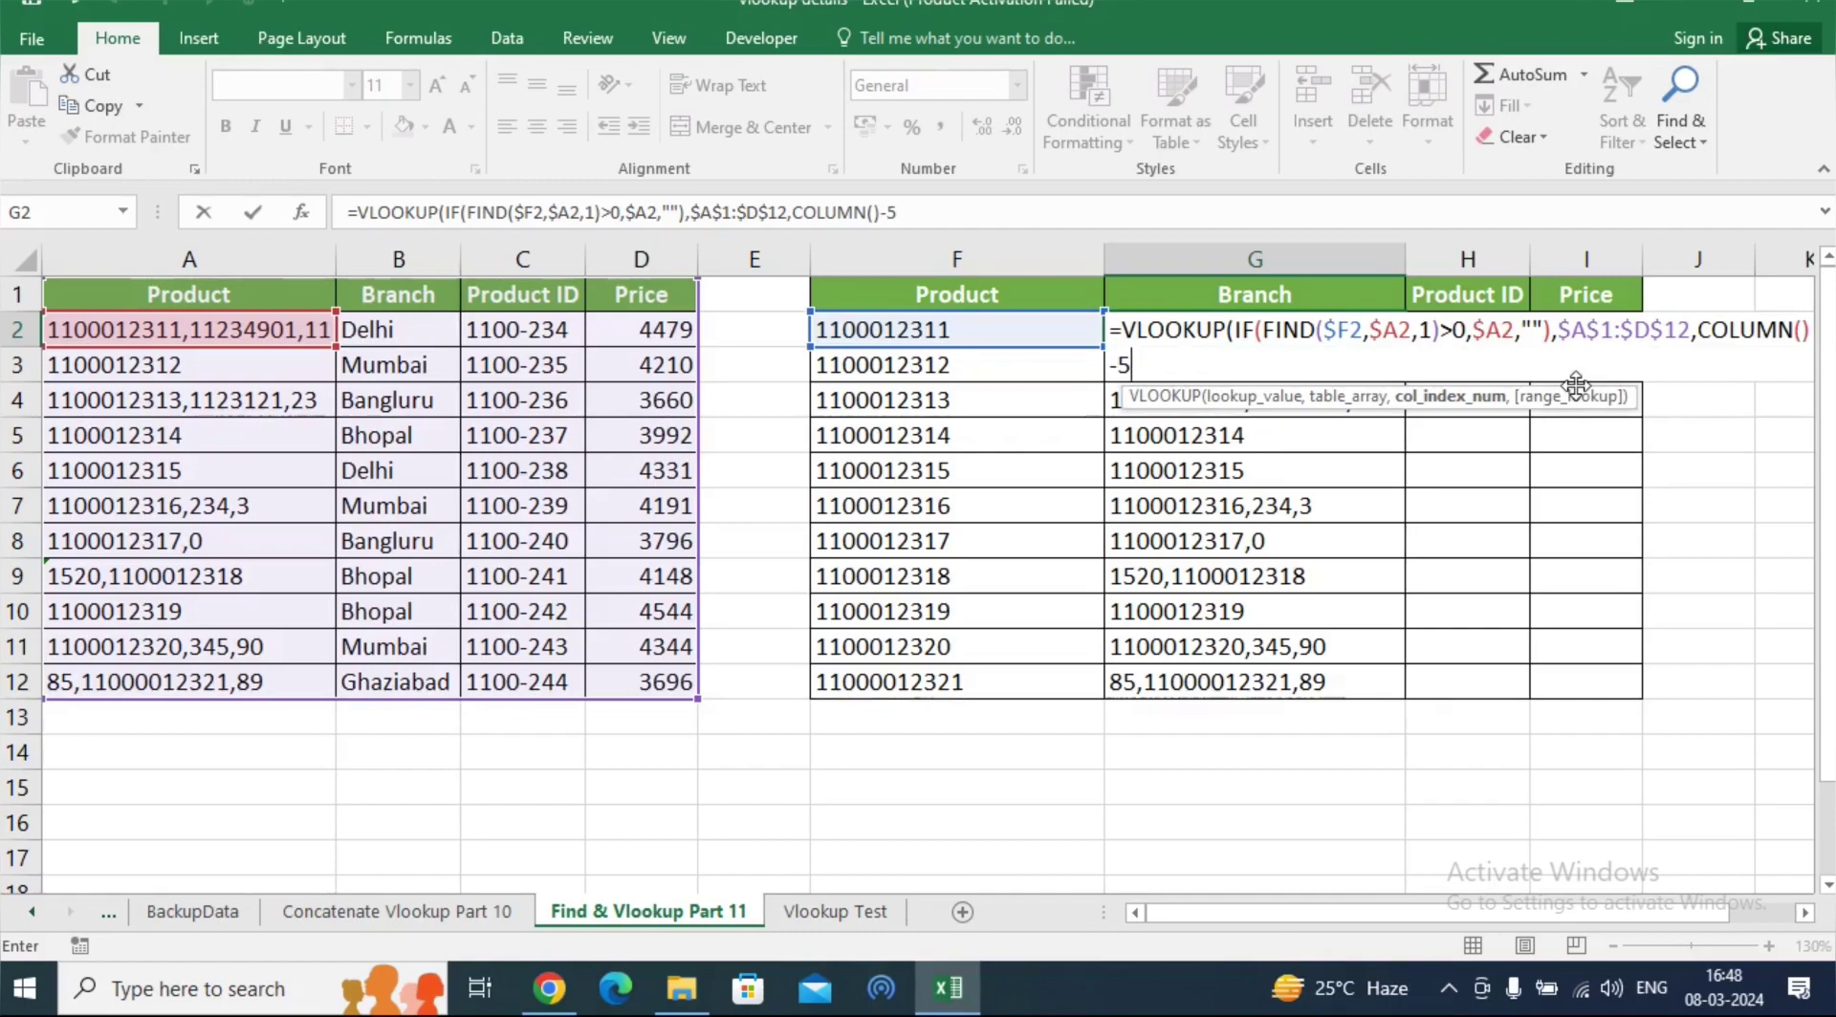
{"action": "type", "text": ",1"}
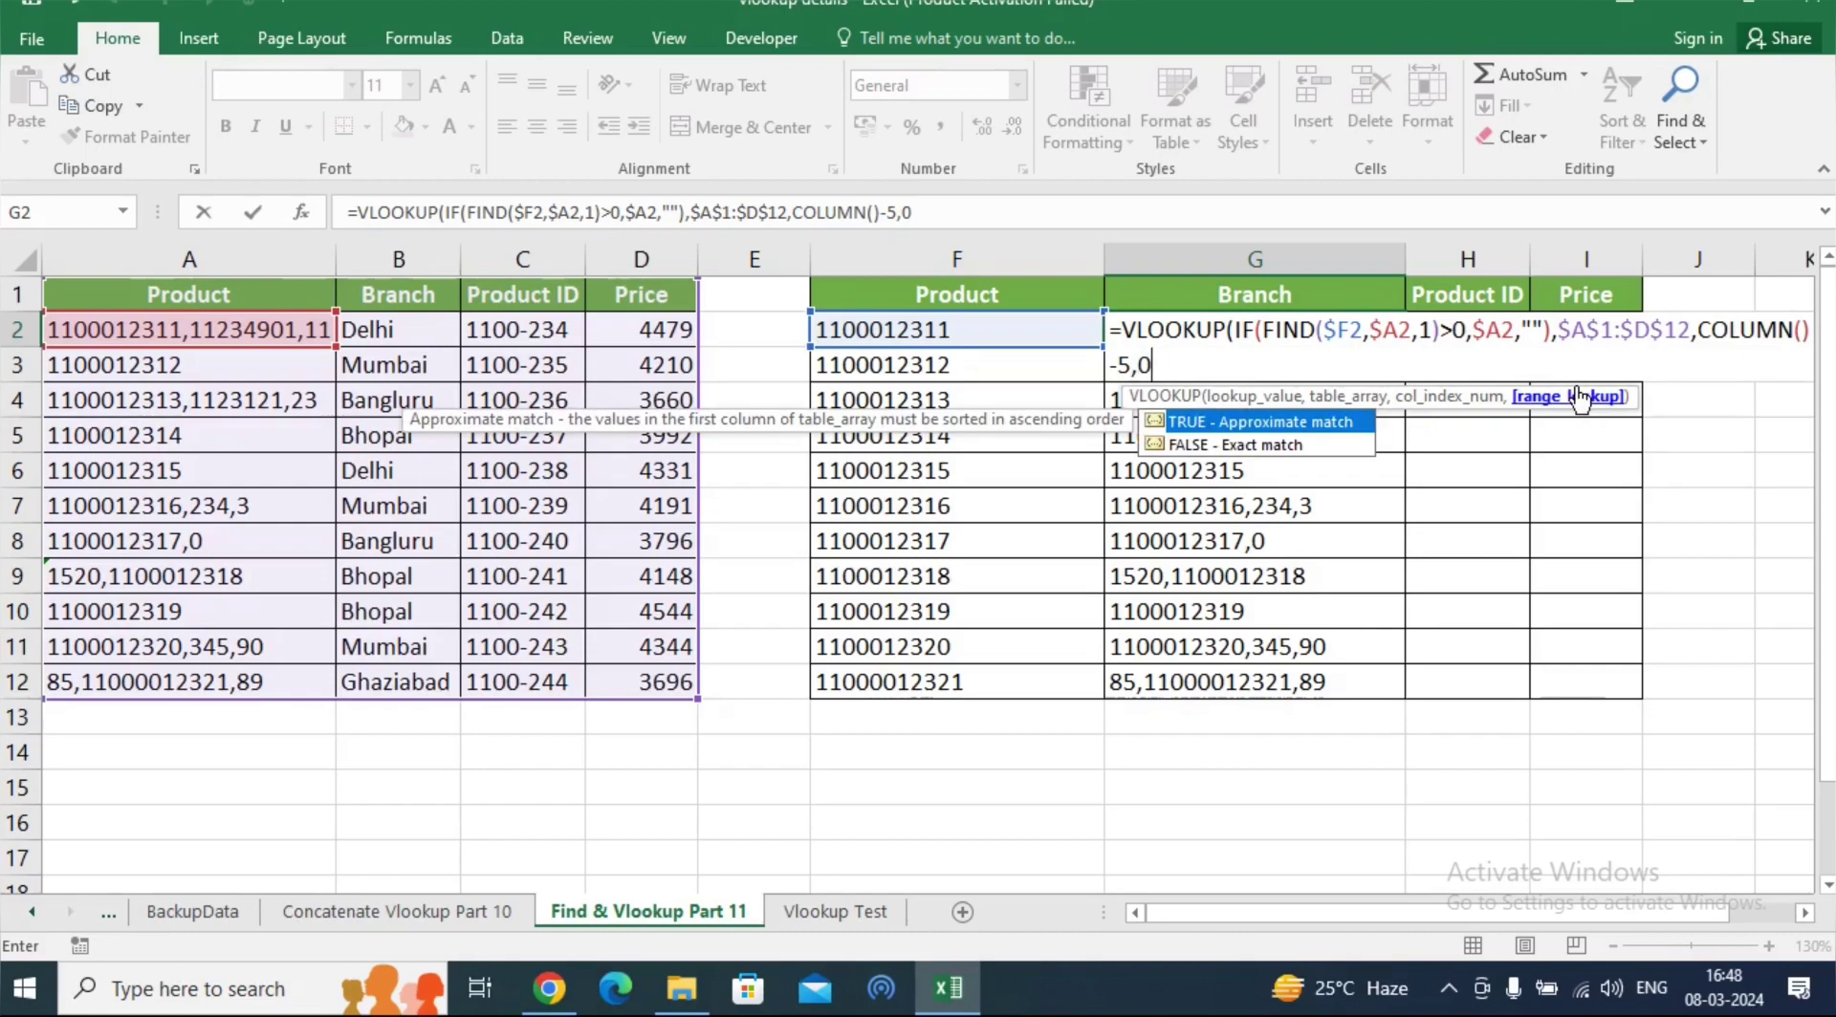
{"action": "type", "text": ")"}
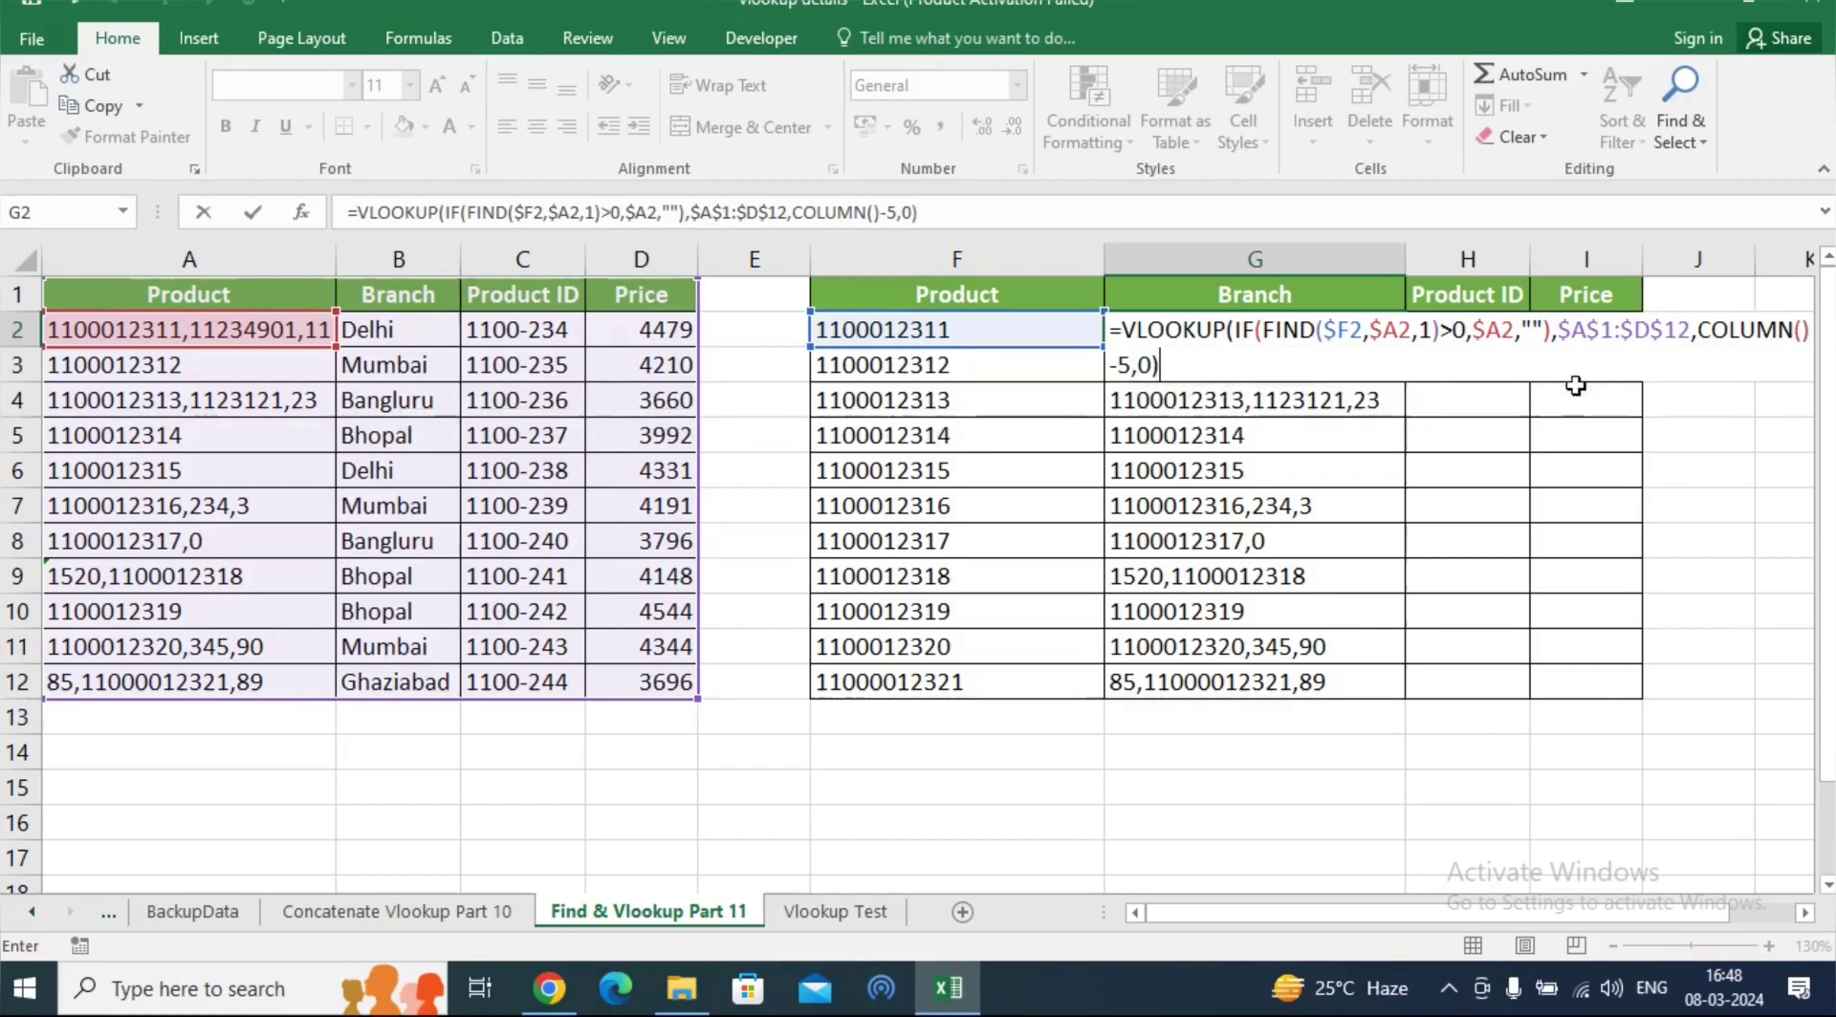
{"action": "key", "text": "Return"}
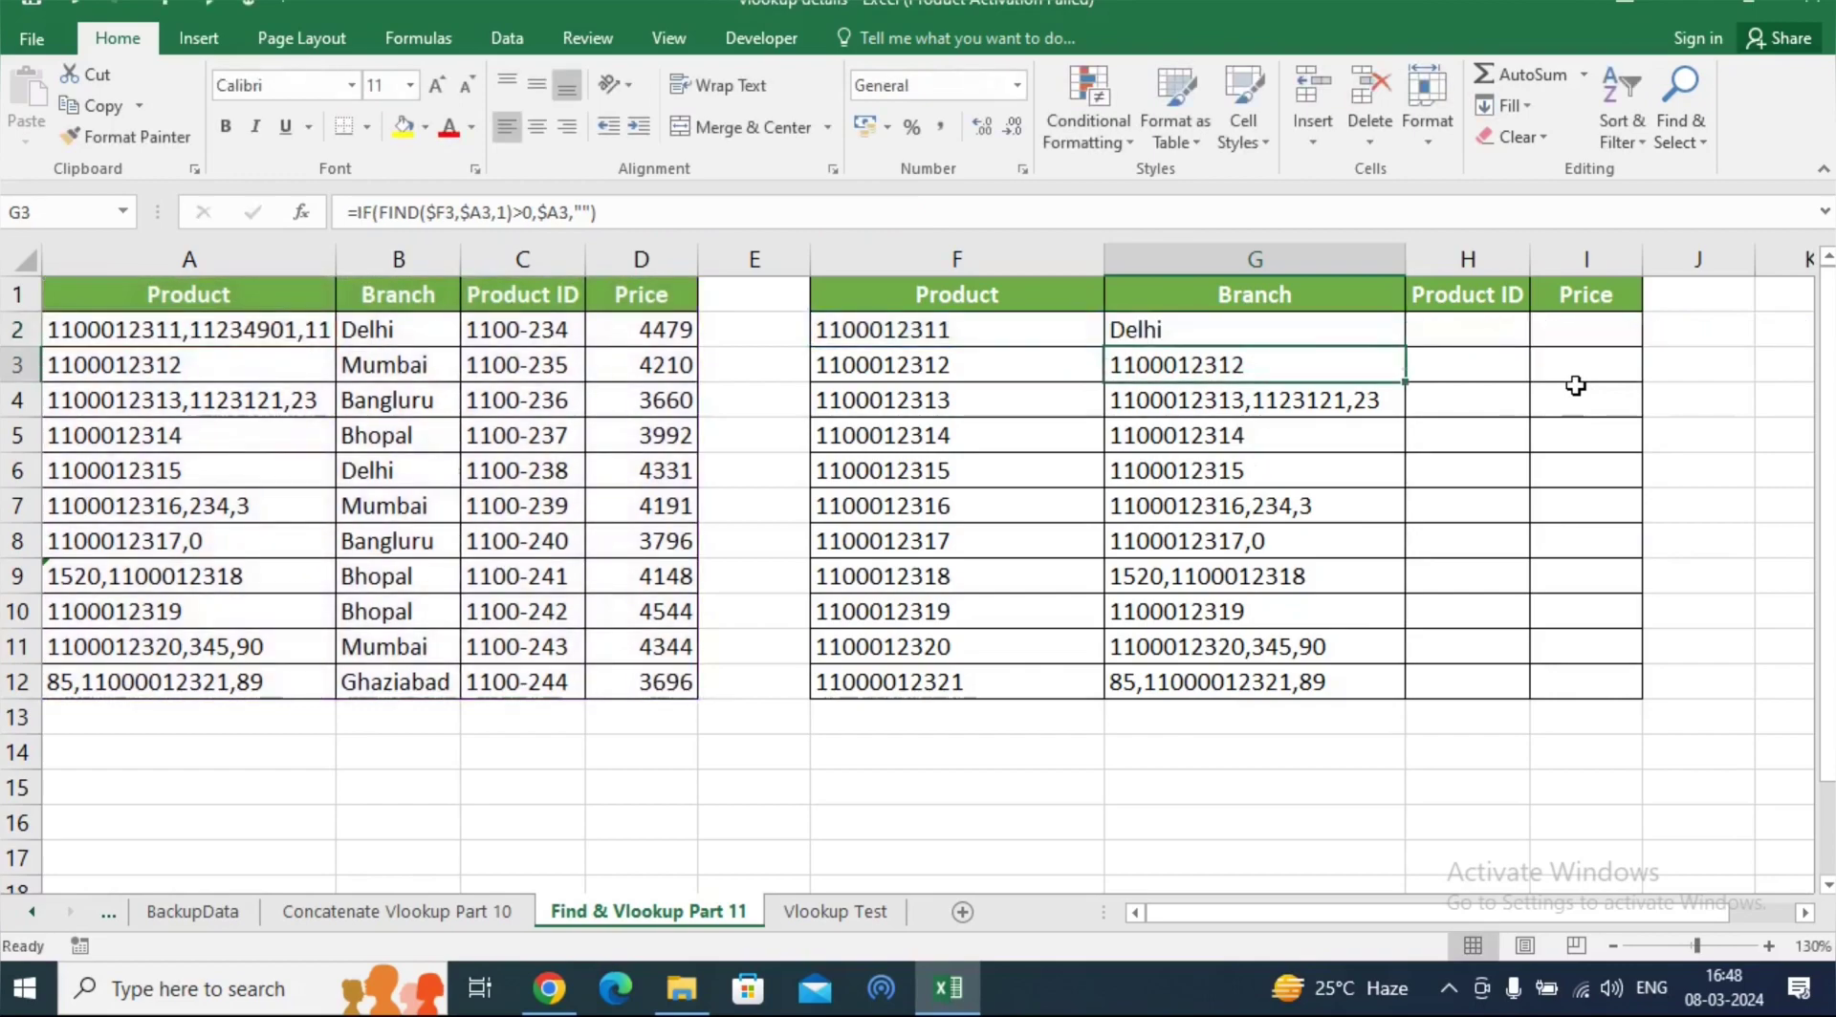
Fill the Branch VLOOKUP down to G12, then test a shortened A9 code and restore it
{"action": "left_click", "coordinate": [1295, 337]}
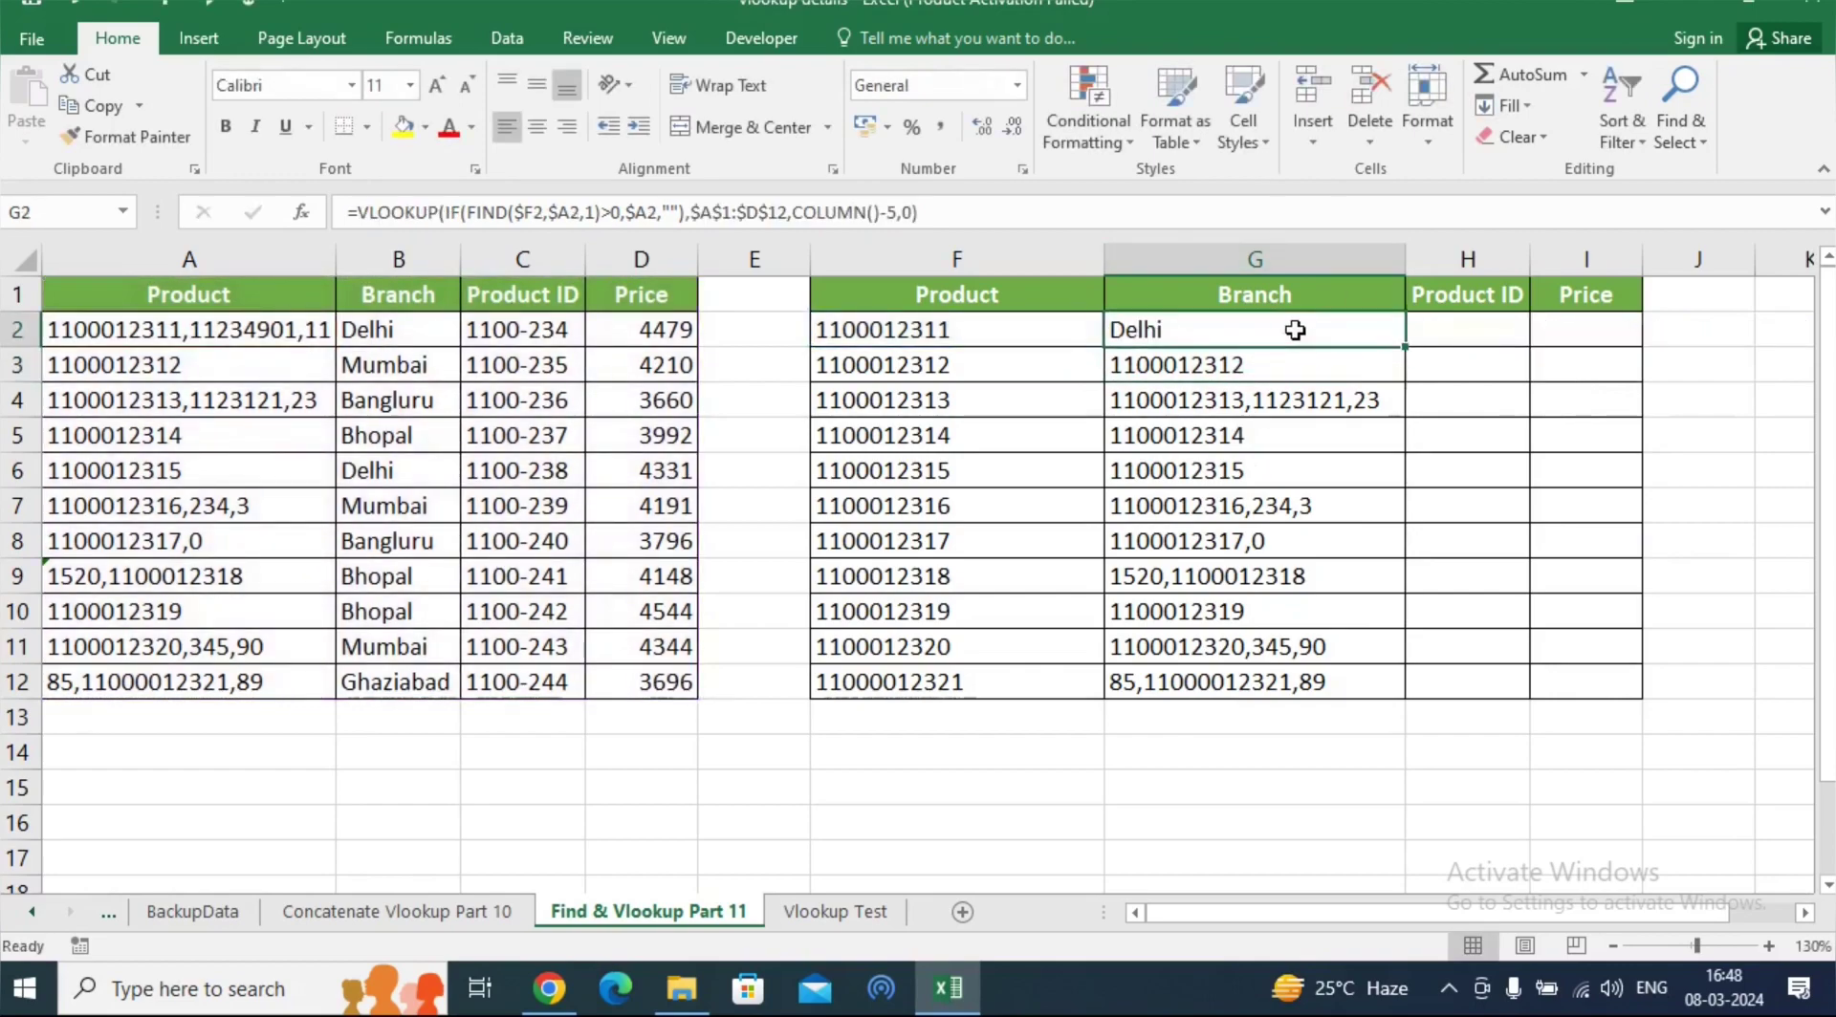
{"action": "double_click", "coordinate": [1407, 347]}
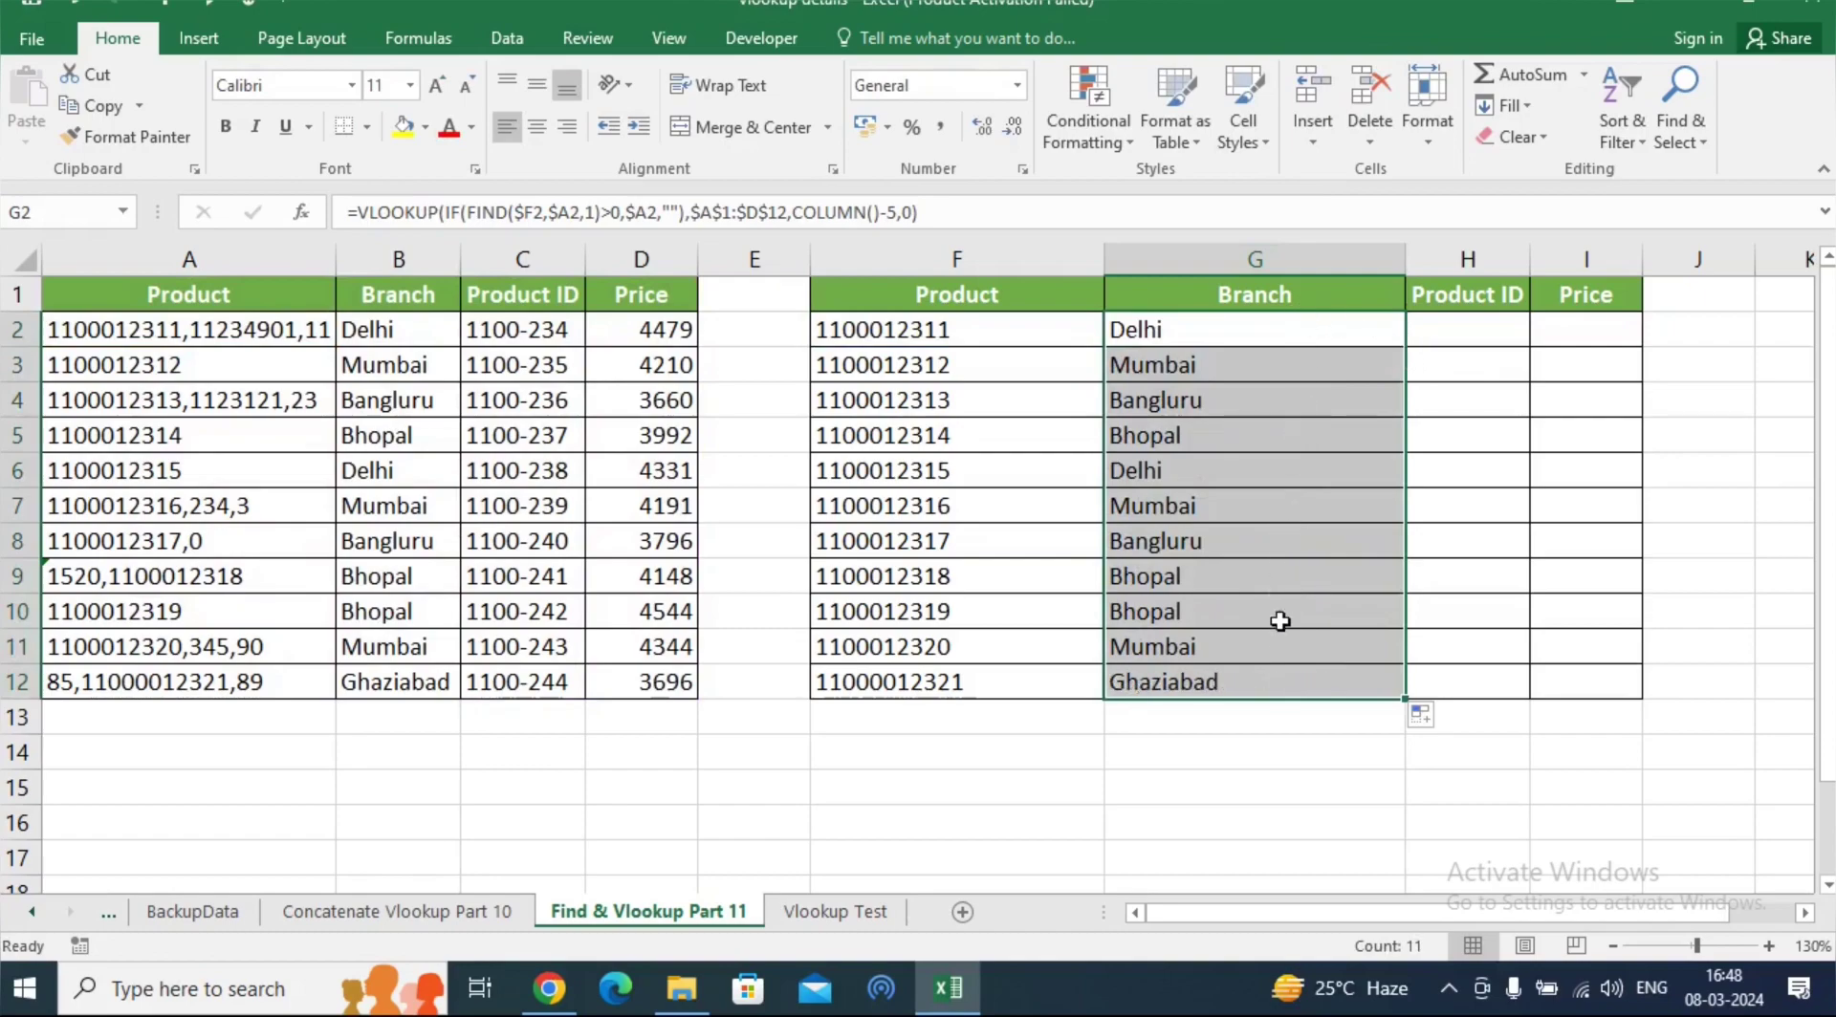
{"action": "double_click", "coordinate": [264, 583]}
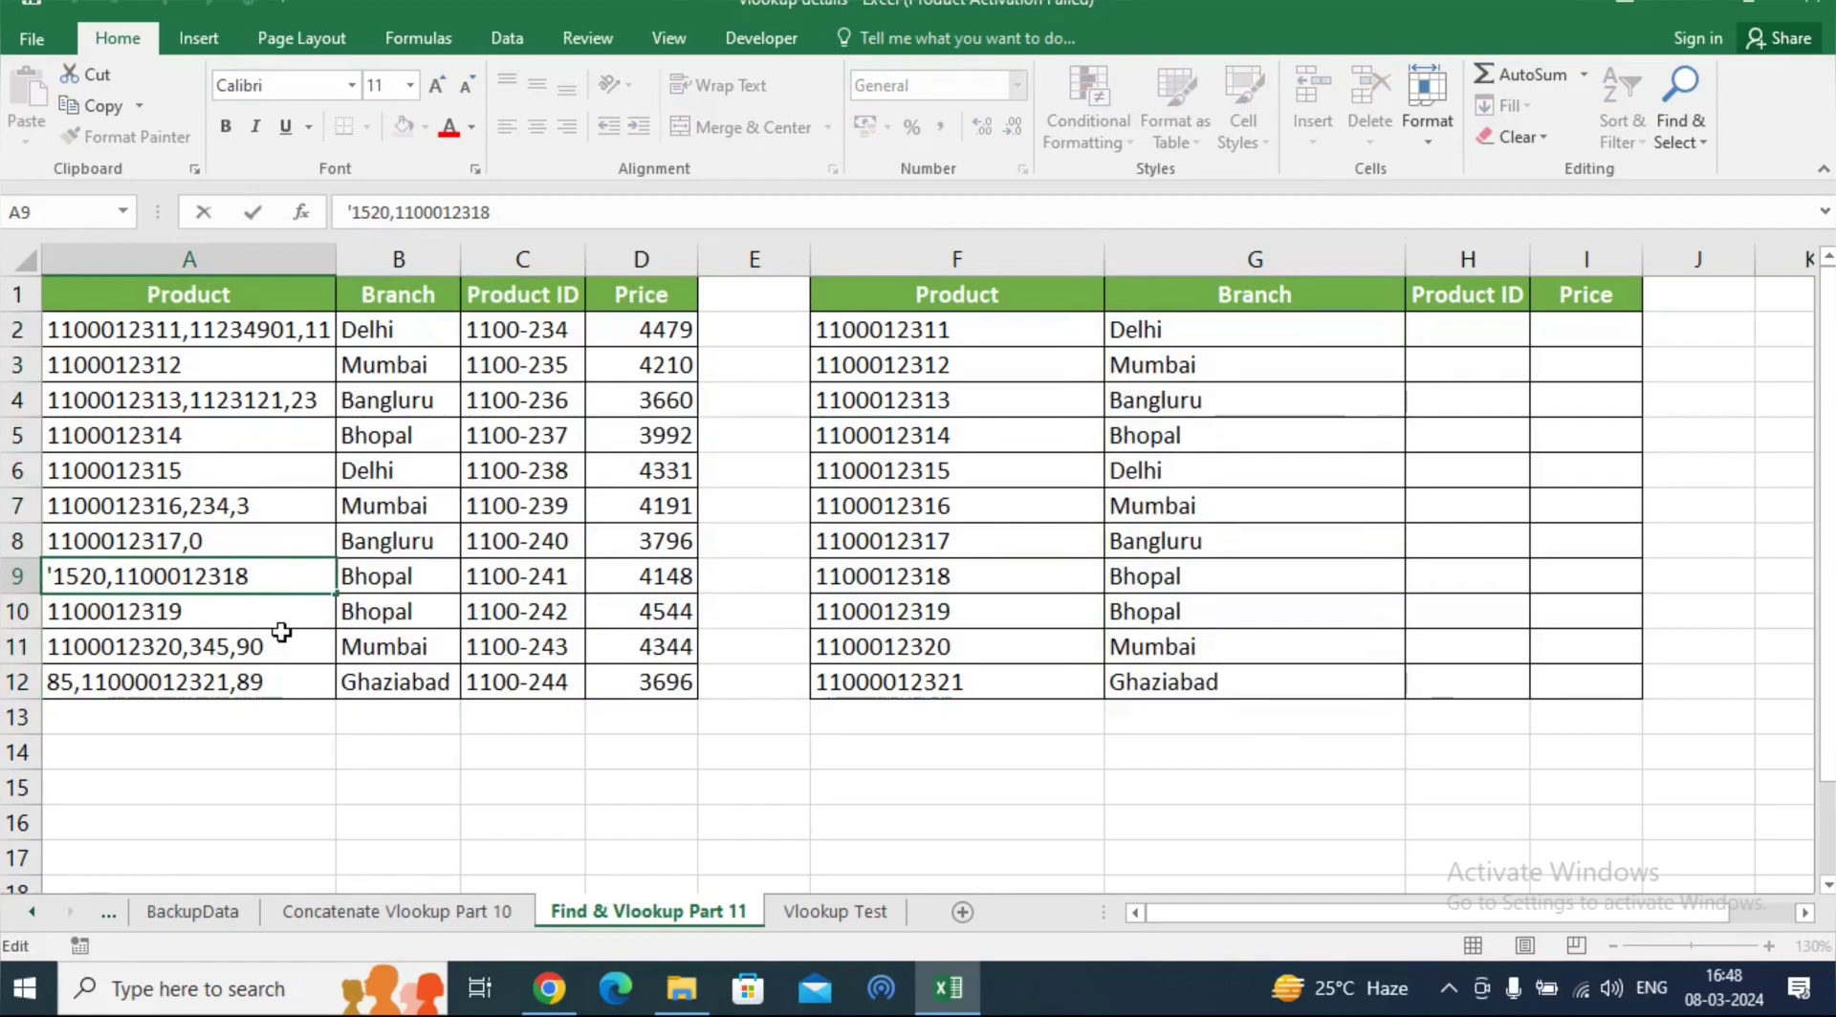
{"action": "key", "text": "BackSpace"}
{"action": "key", "text": "Return"}
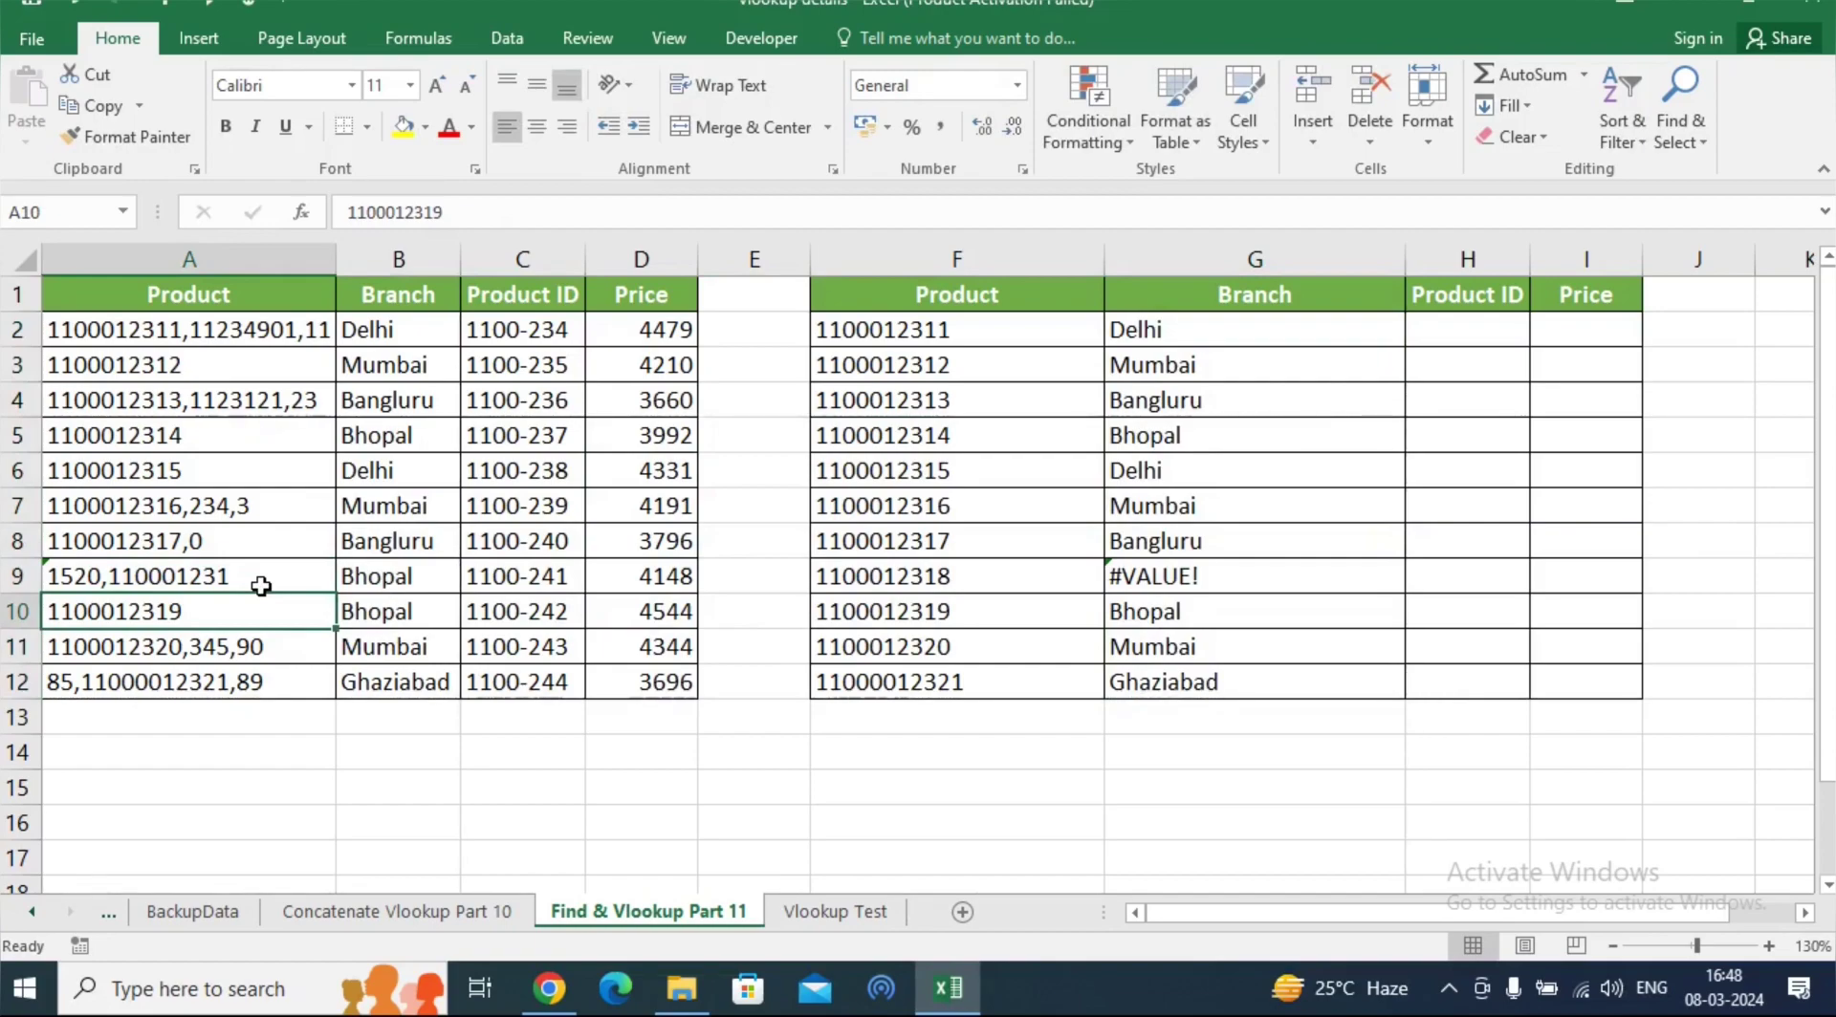
{"action": "left_click", "coordinate": [261, 586]}
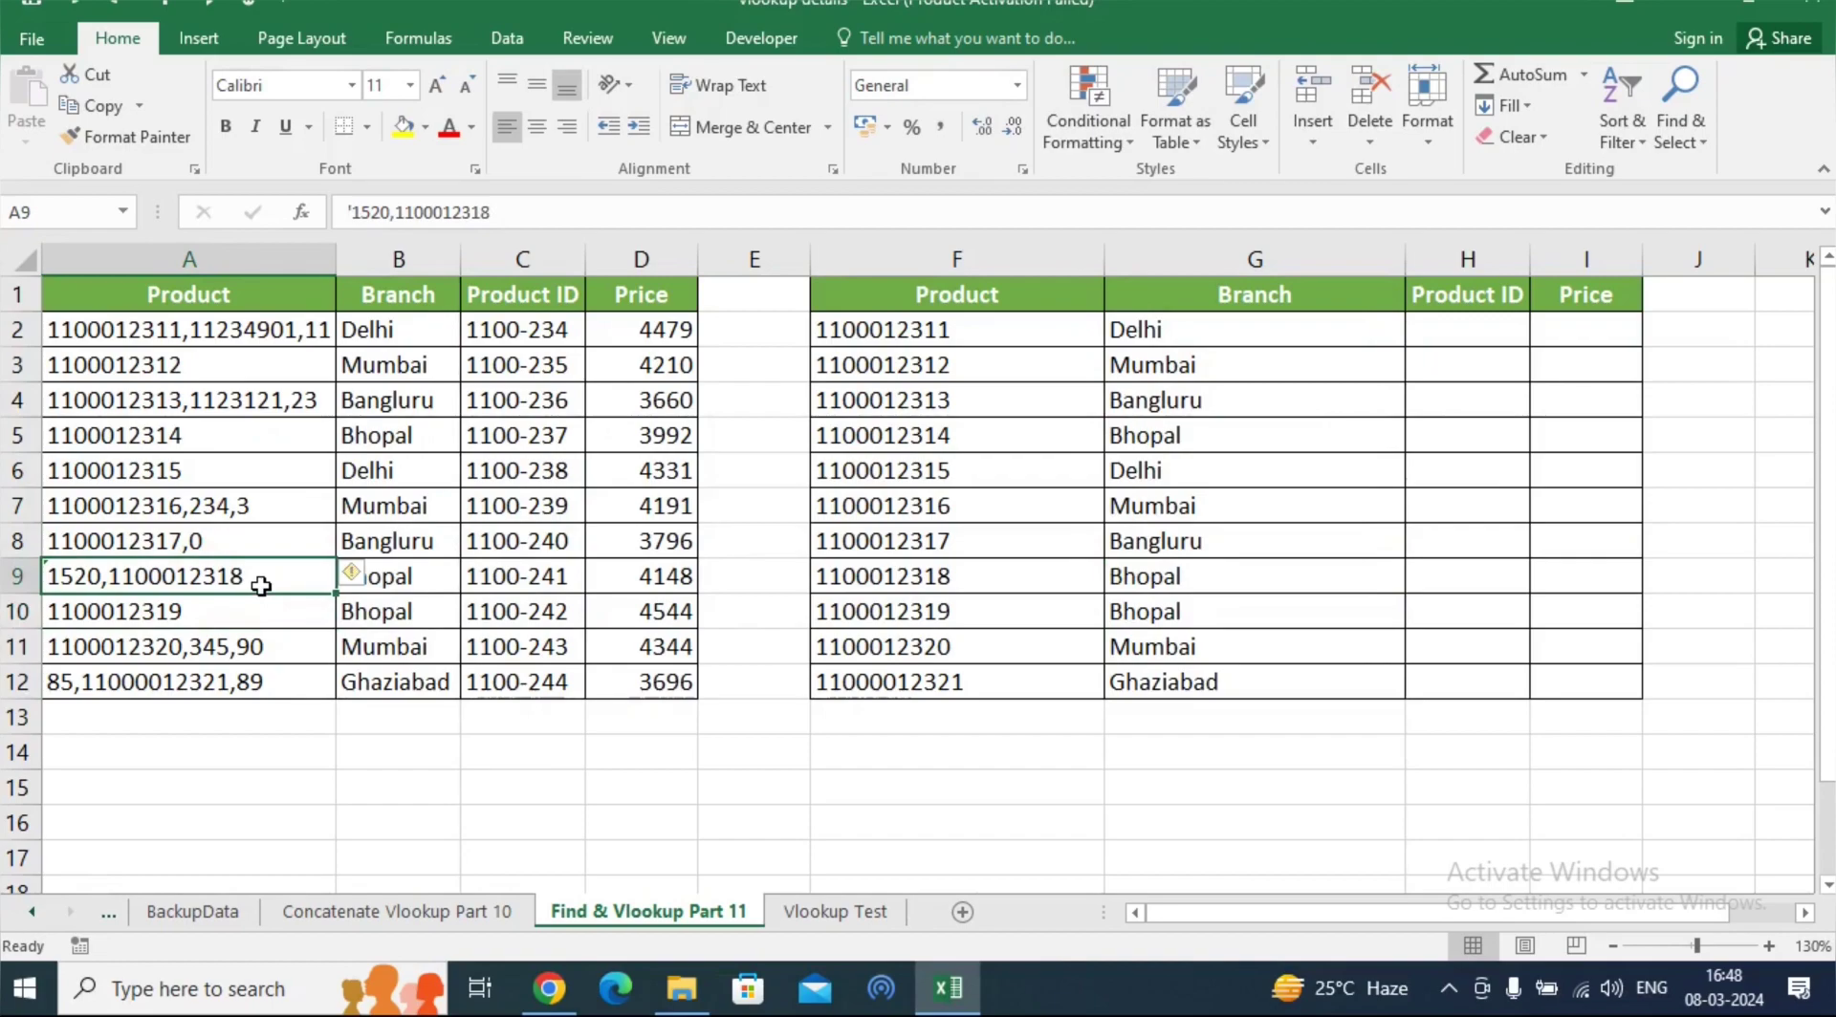
{"action": "double_click", "coordinate": [1184, 331]}
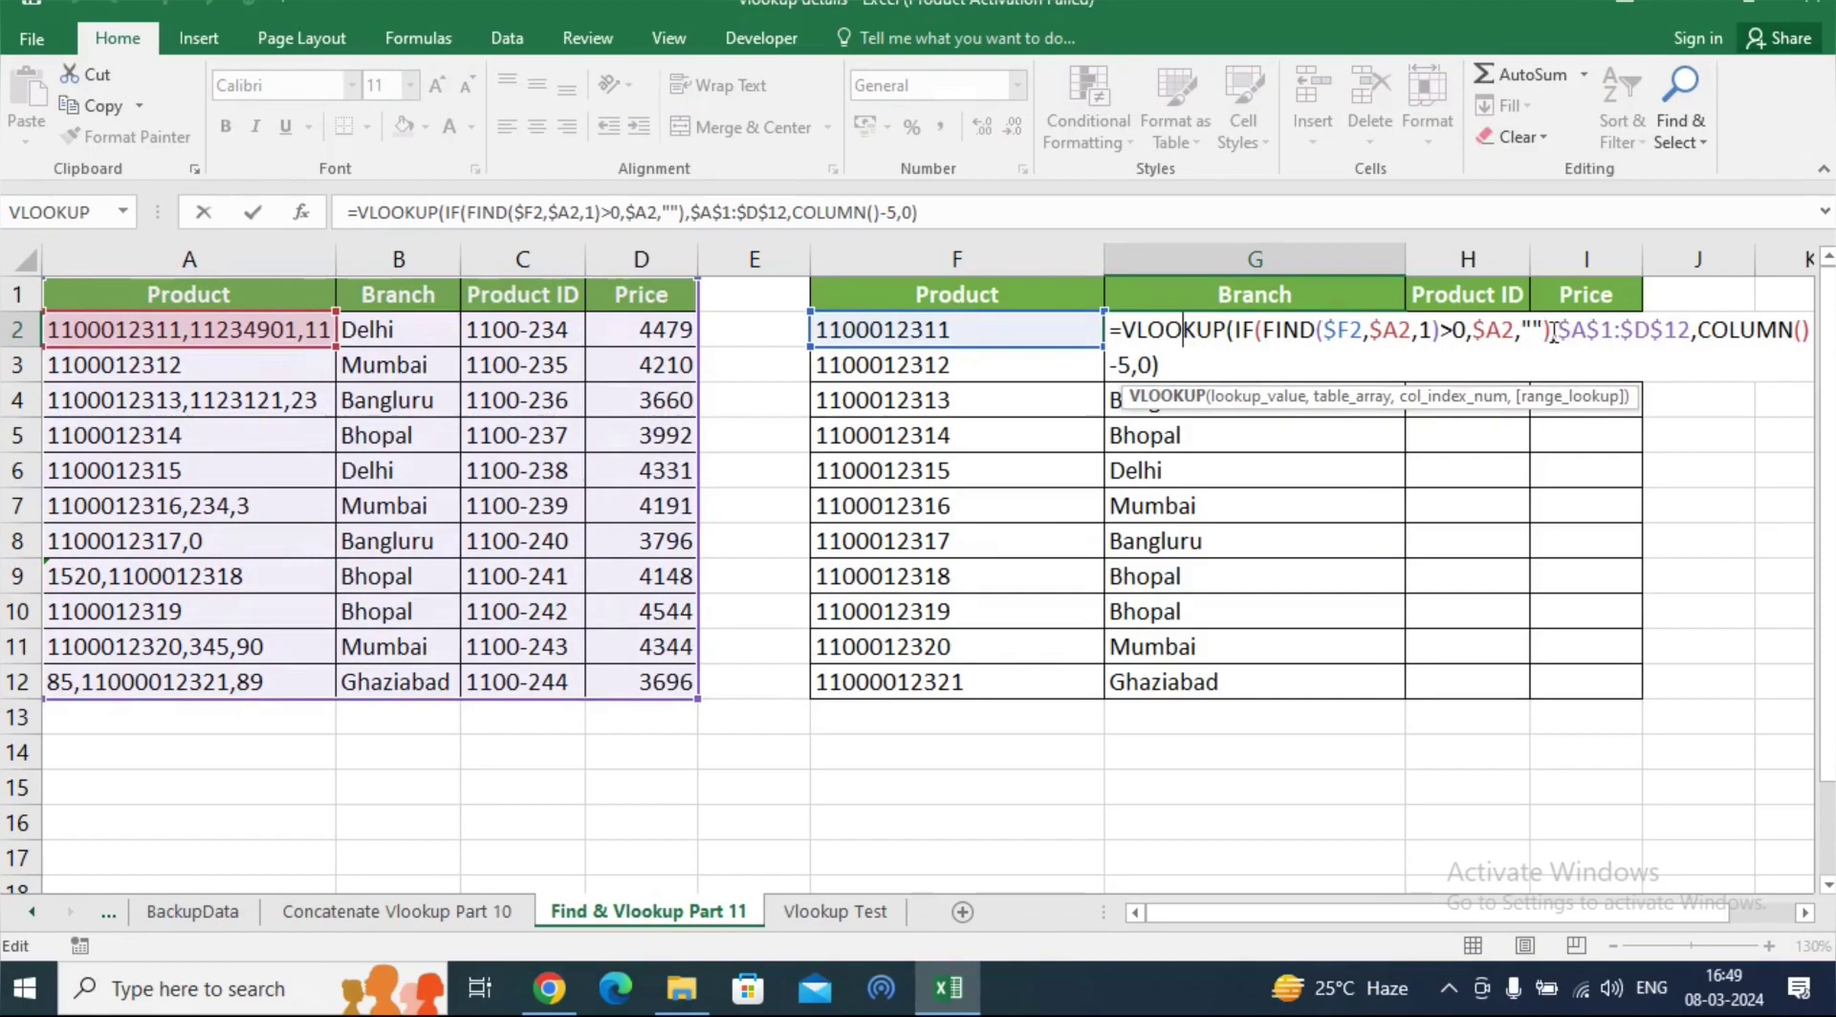
{"action": "left_click_drag", "start_coordinate": [1541, 331], "coordinate": [1431, 331]}
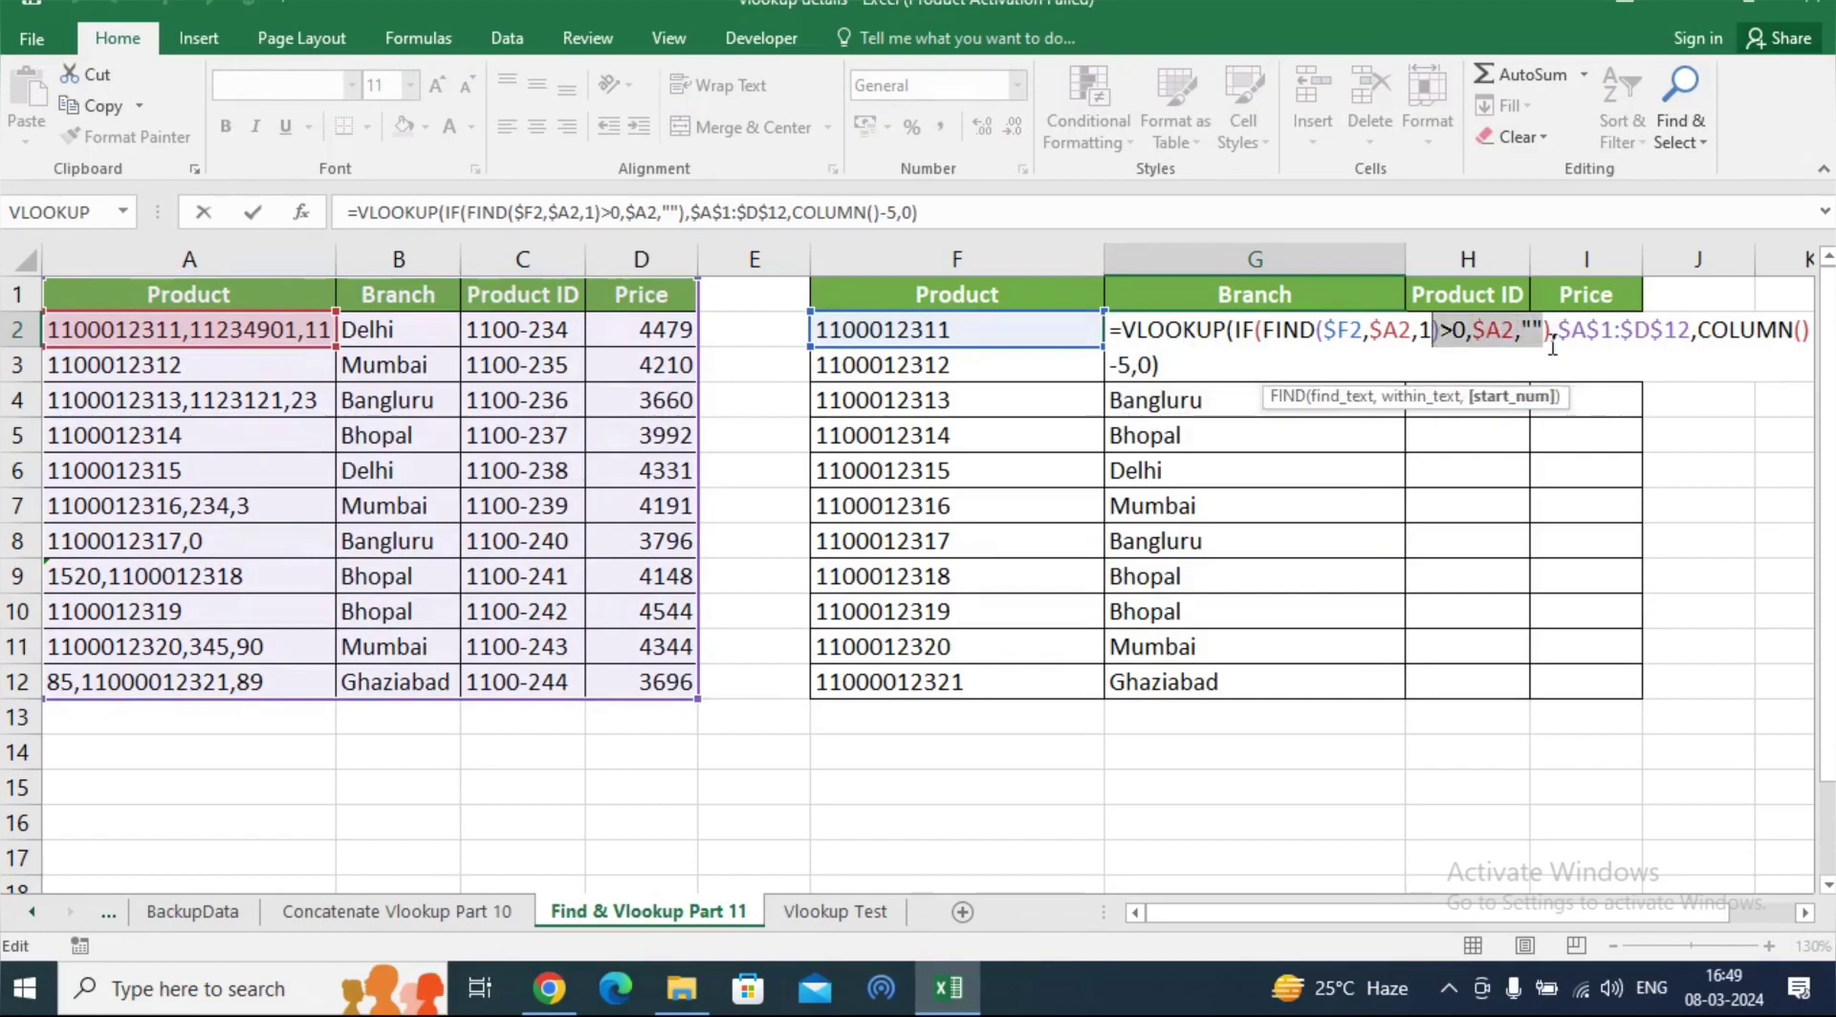
{"action": "left_click_drag", "start_coordinate": [1549, 331], "coordinate": [1234, 331]}
{"action": "key", "text": "ctrl+c"}
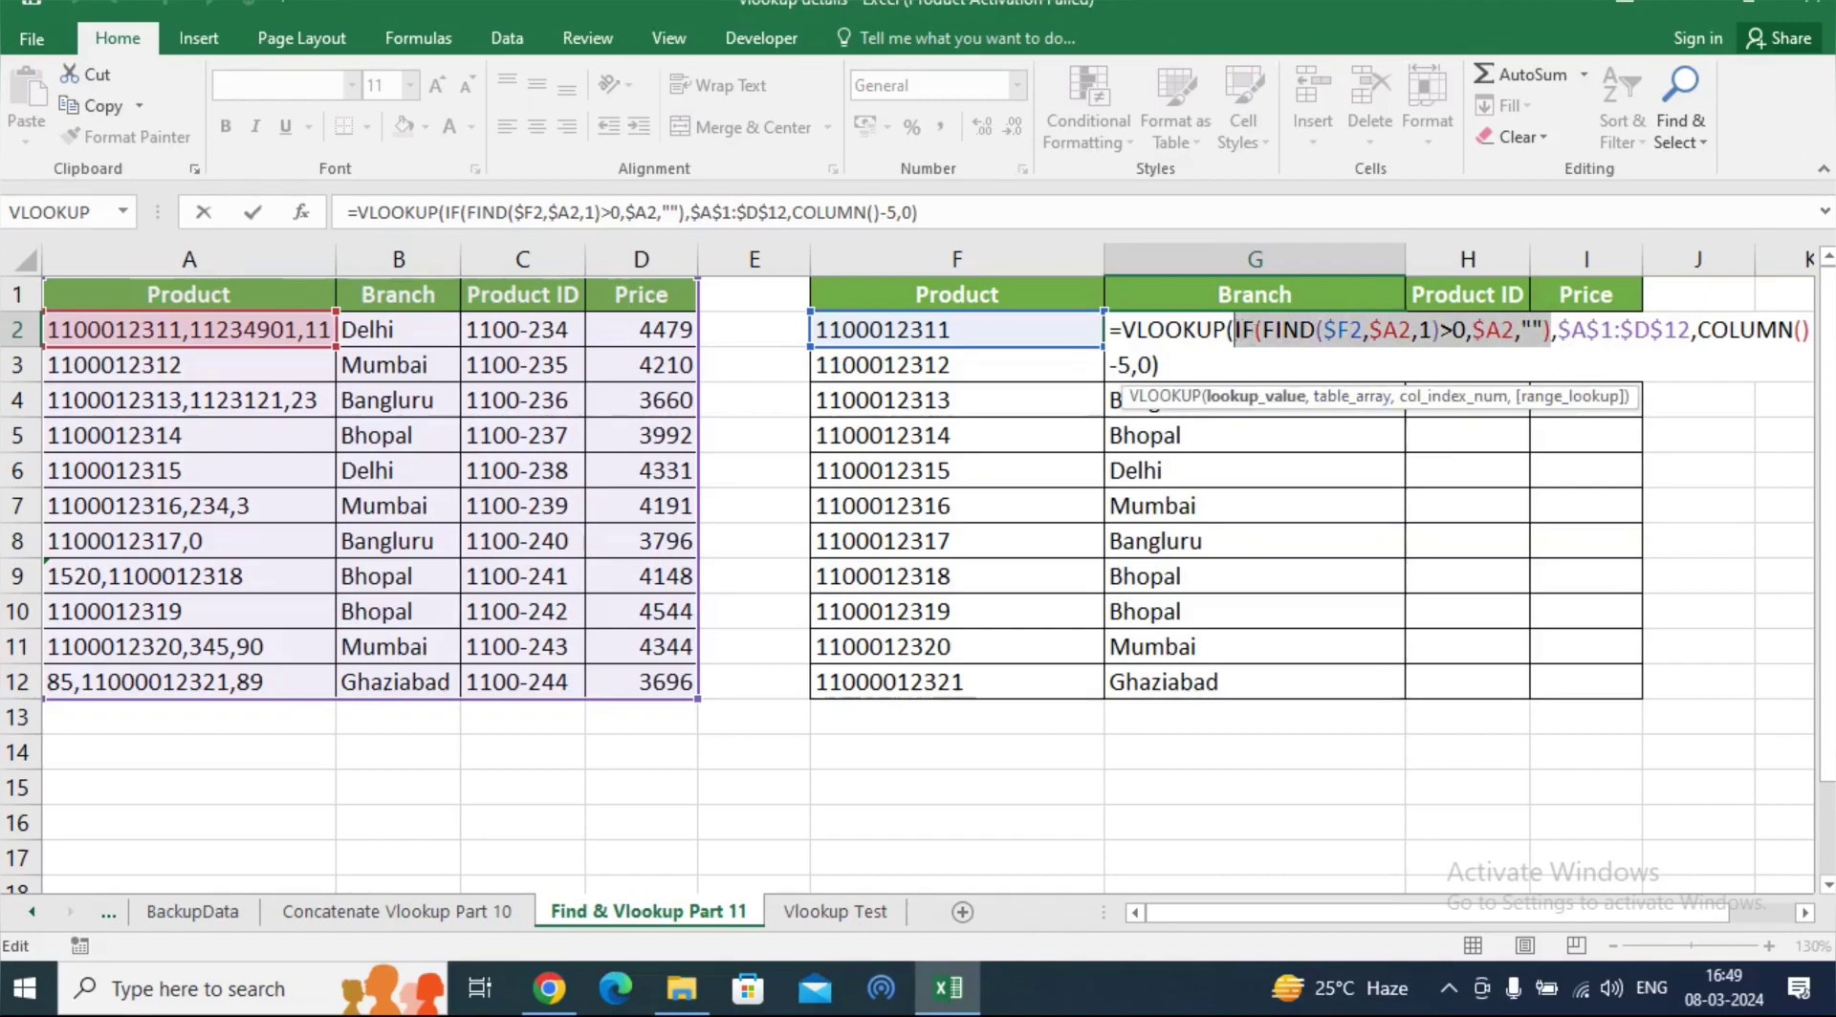
{"action": "key", "text": "F9"}
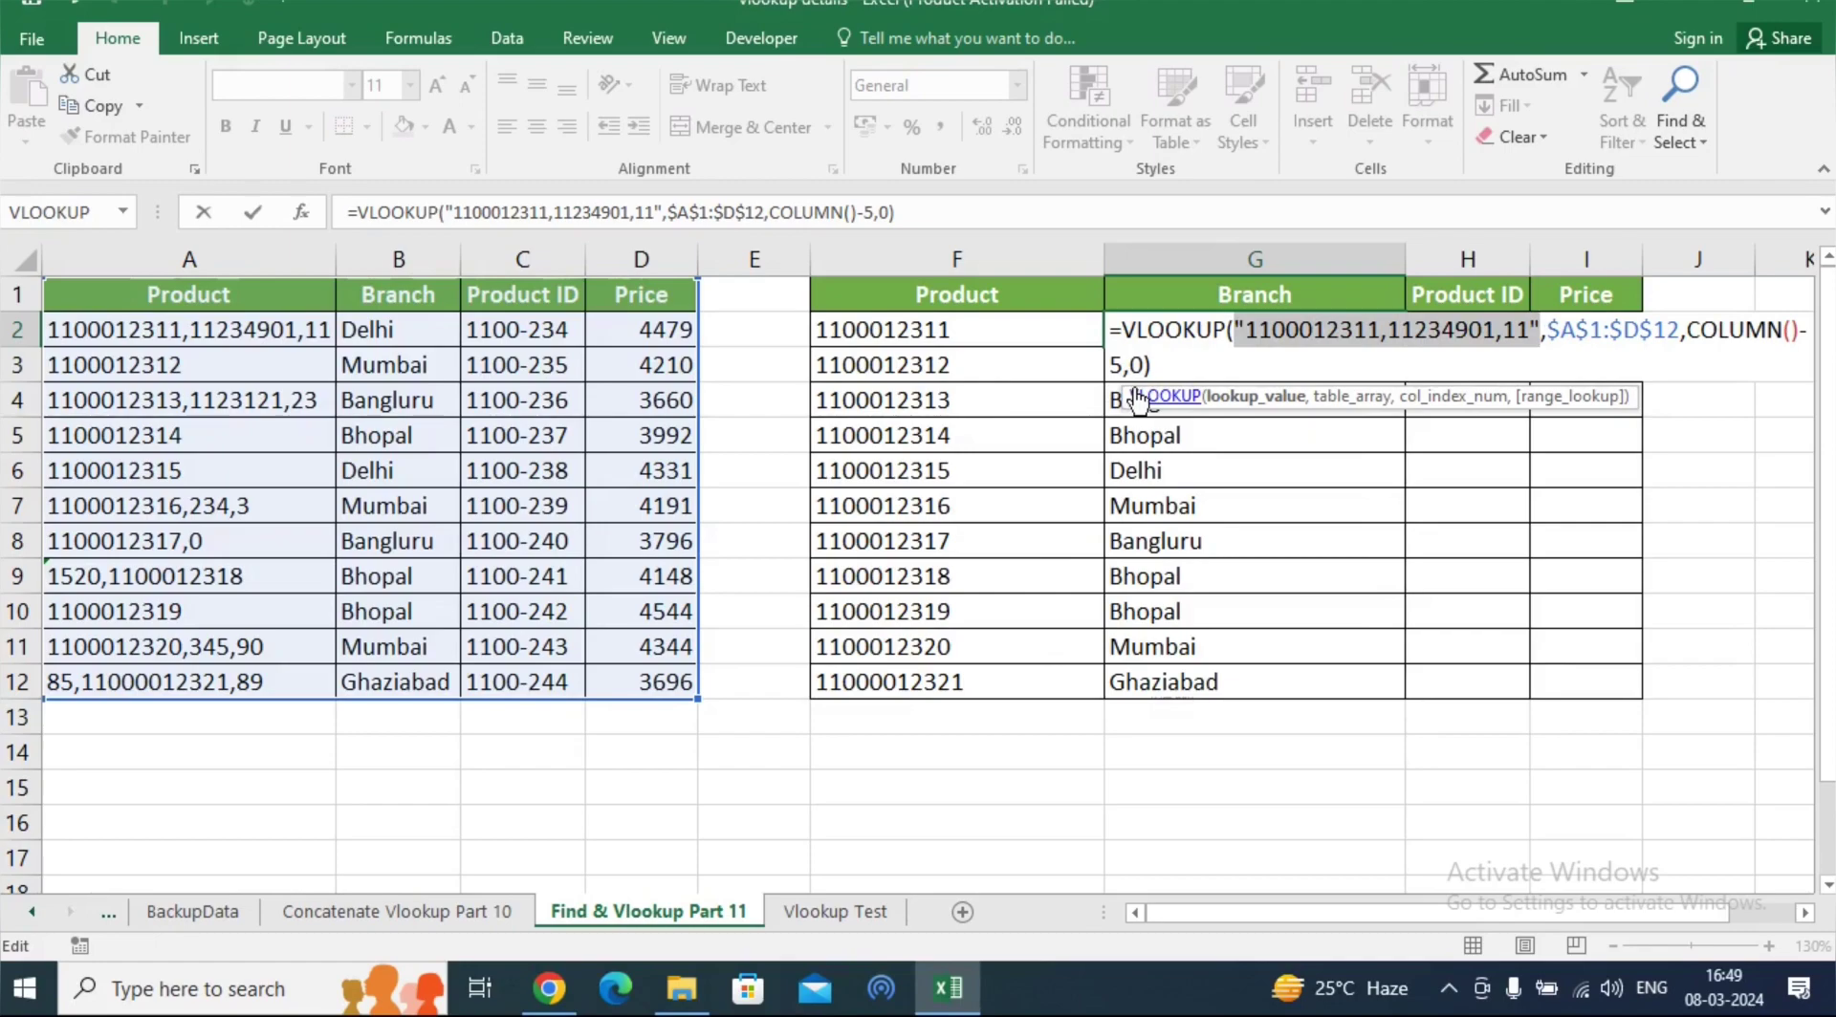
{"action": "key", "text": "ctrl+v"}
{"action": "key", "text": "ctrl+Return"}
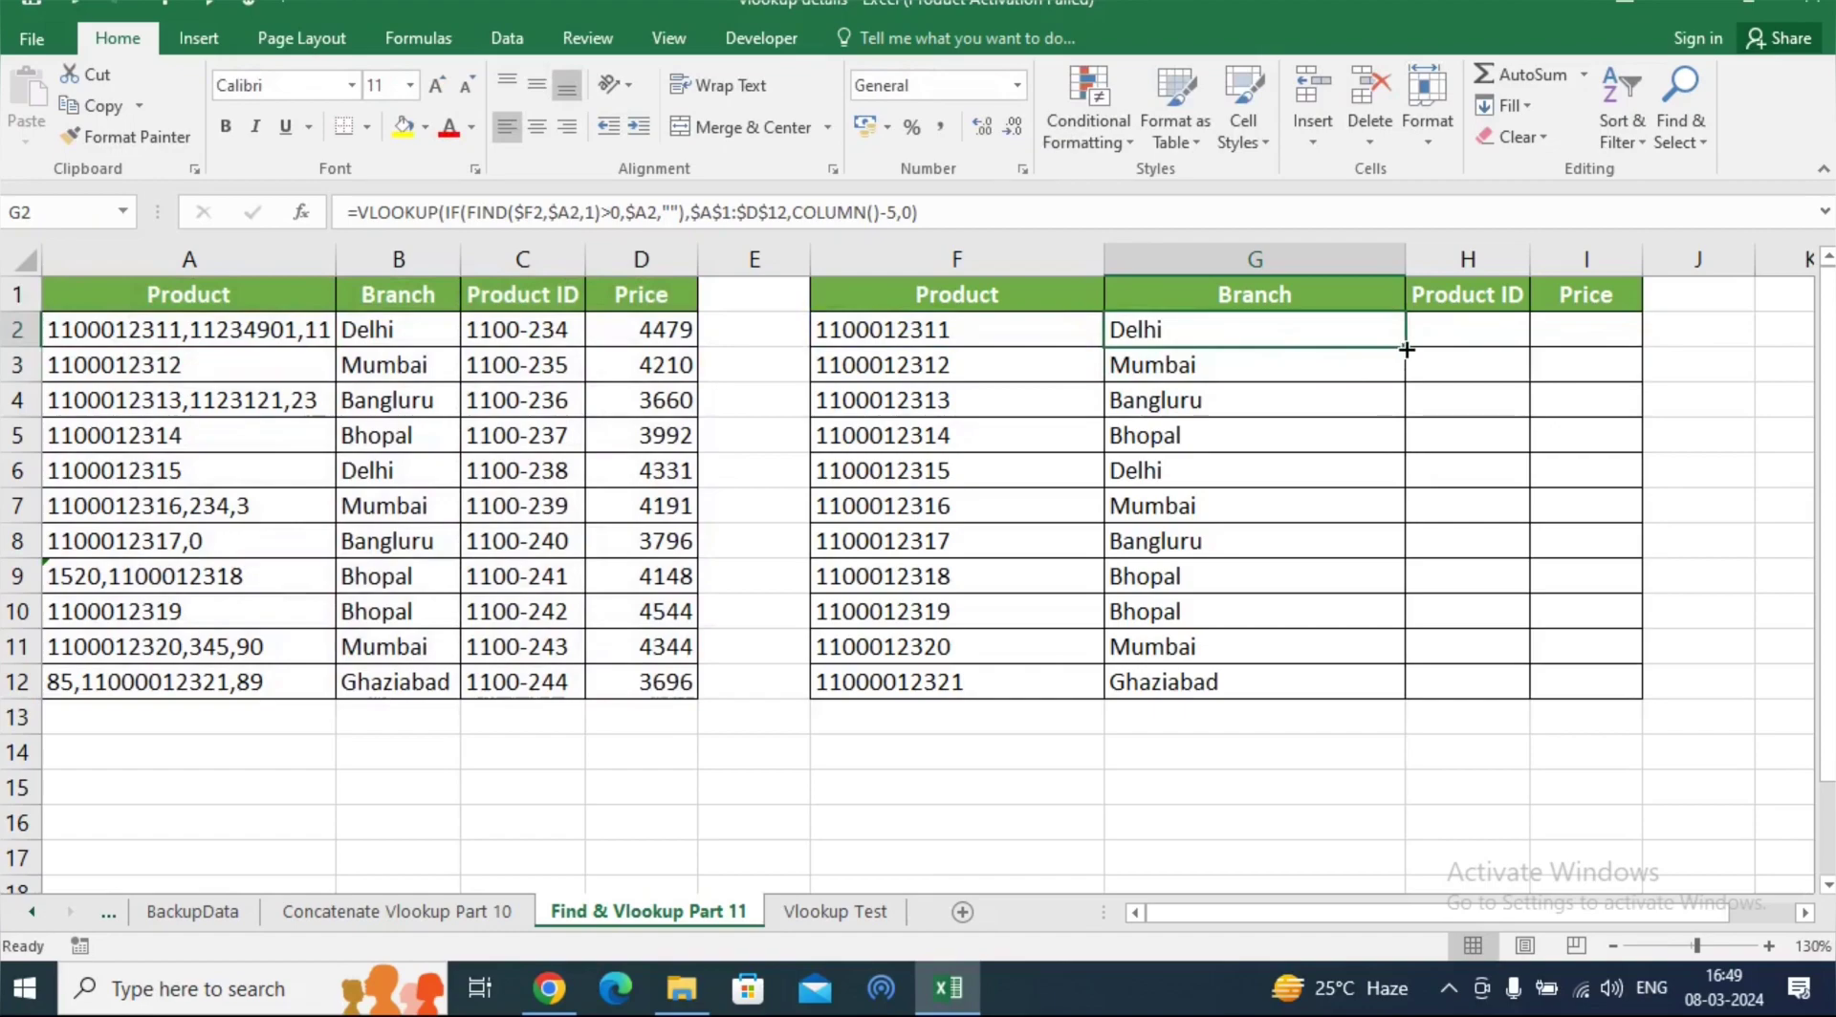
Copy G2's formula across to I2 and down to row 12, then shorten A10 to 110001231
{"action": "mouse_move", "coordinate": [1406, 350]}
{"action": "left_mouse_down"}
{"action": "mouse_move", "coordinate": [1625, 360]}
{"action": "mouse_move", "coordinate": [1653, 704]}
{"action": "left_mouse_up"}
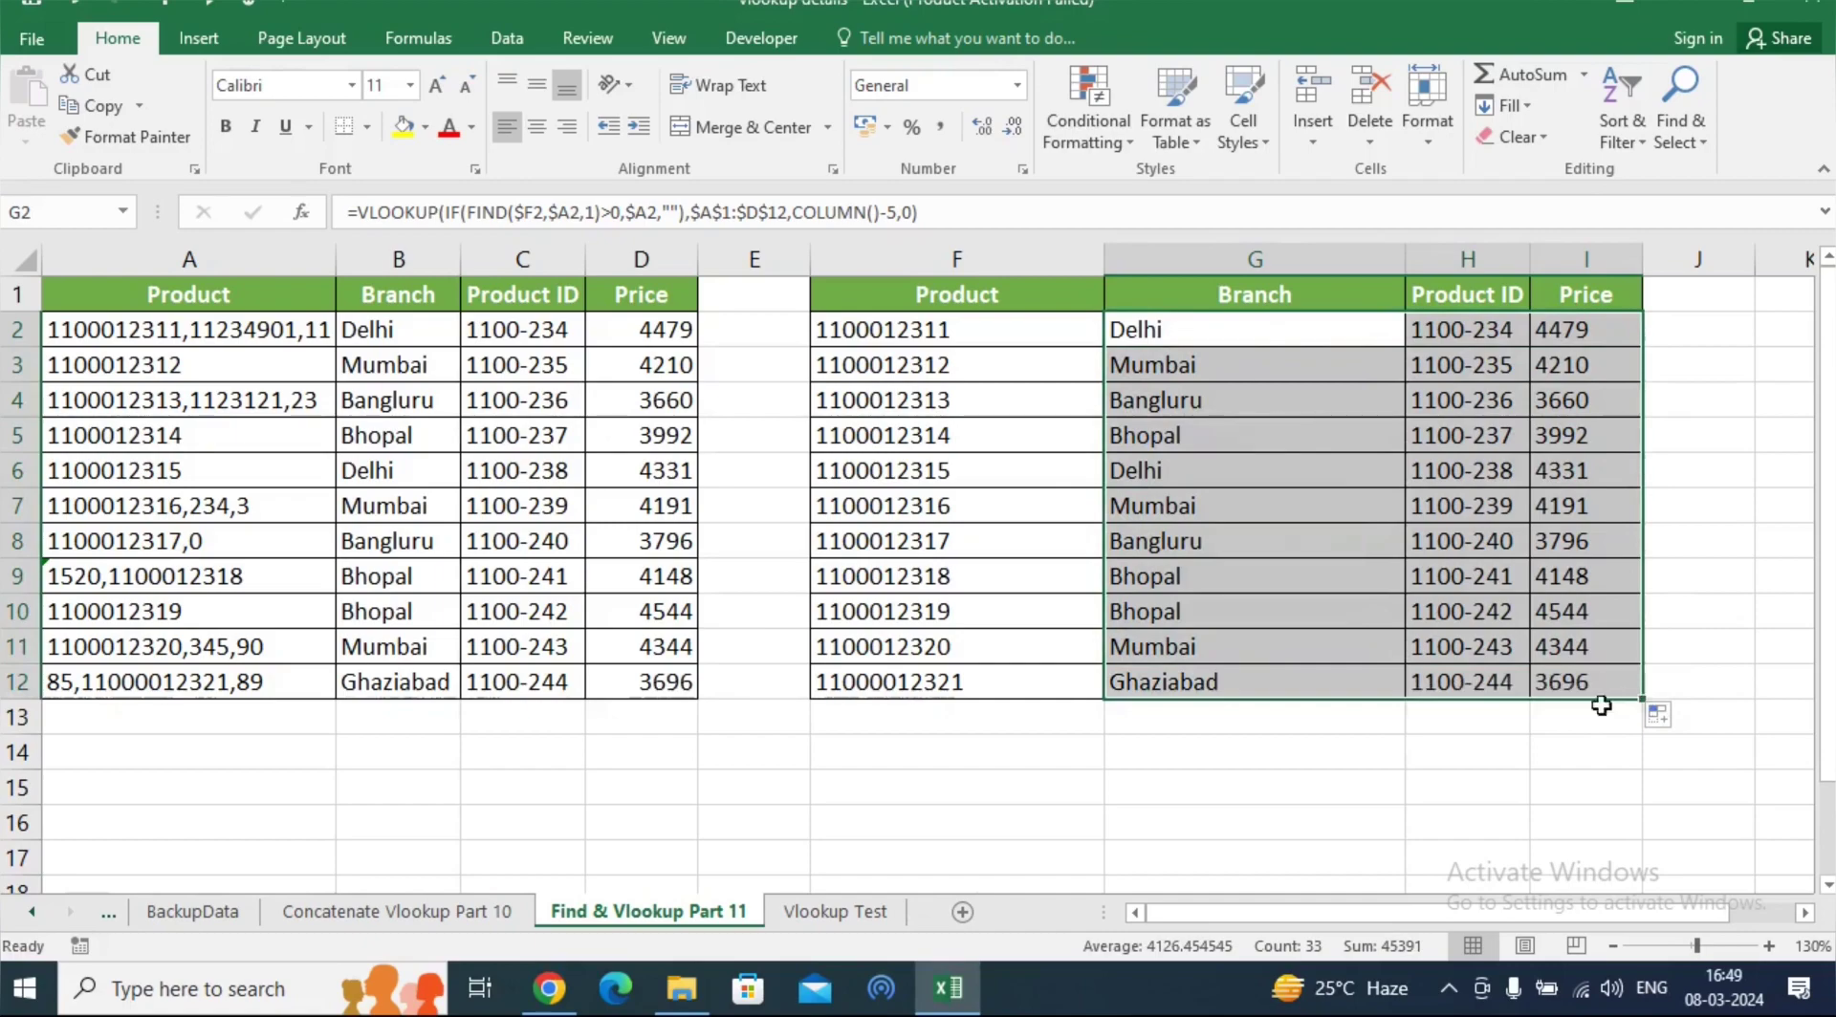
{"action": "left_click", "coordinate": [1421, 715]}
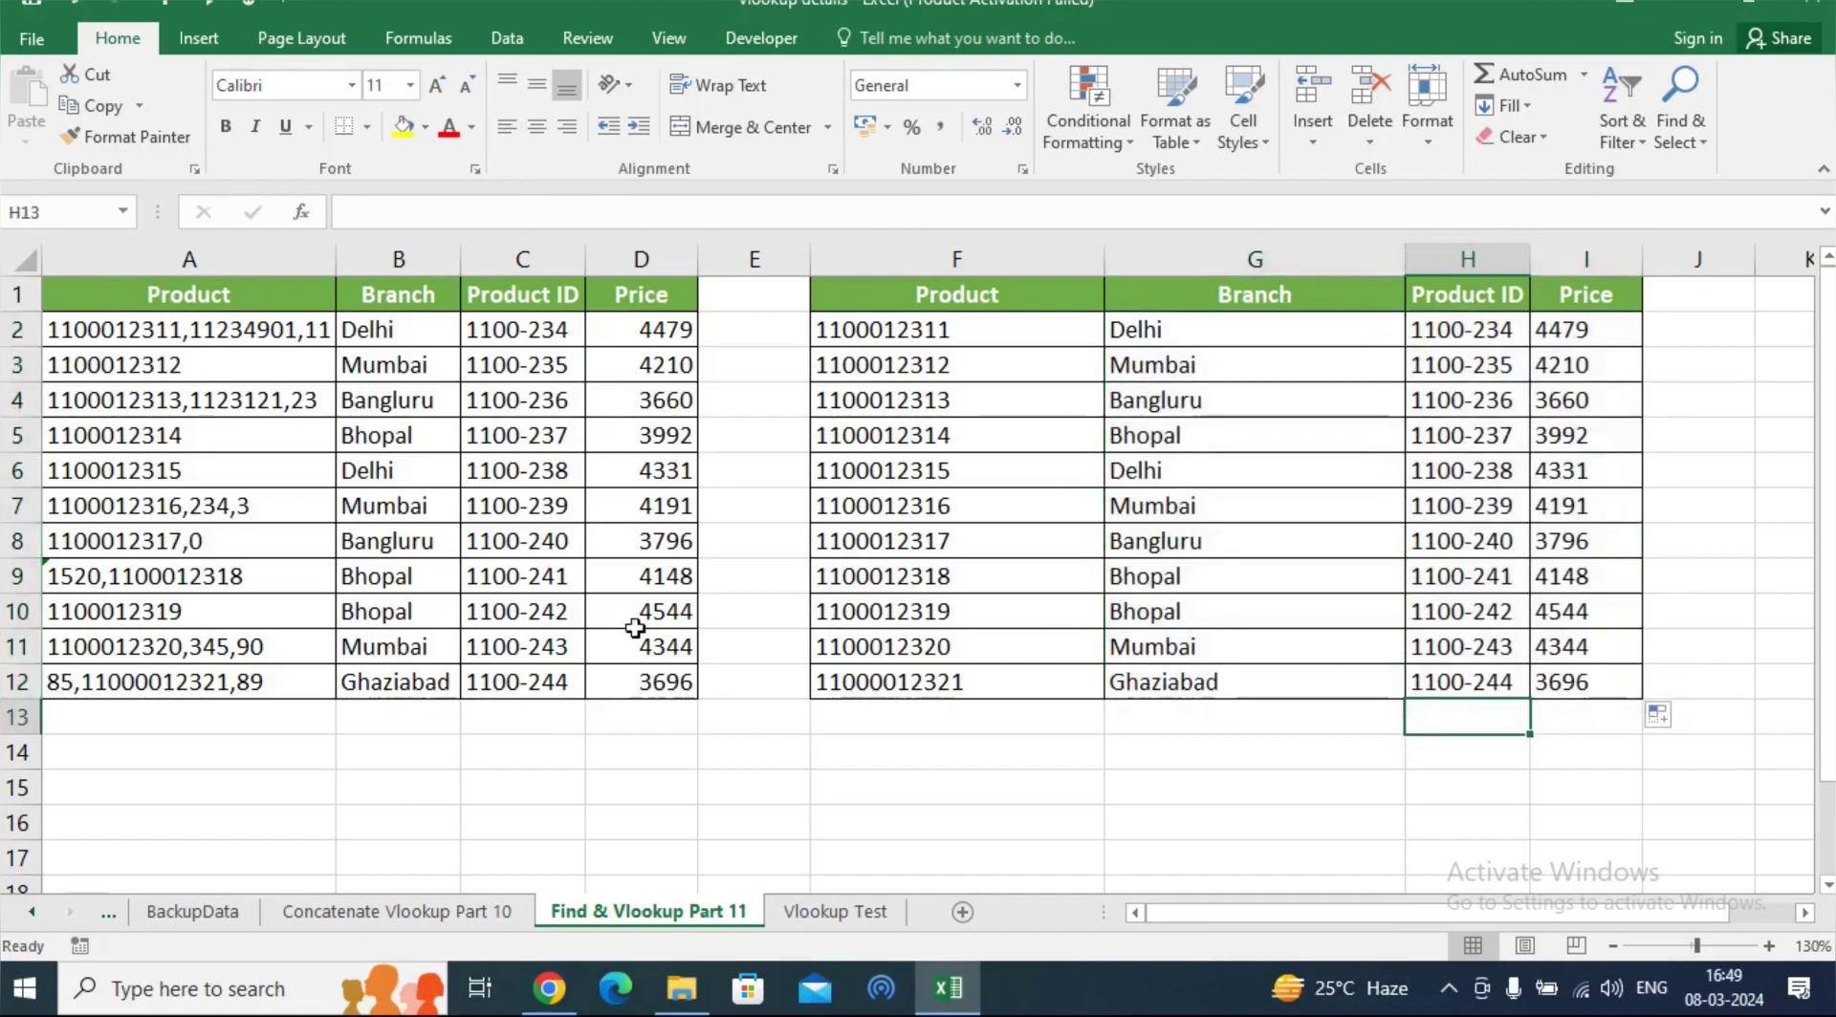
{"action": "double_click", "coordinate": [218, 617]}
{"action": "key", "text": "BackSpace"}
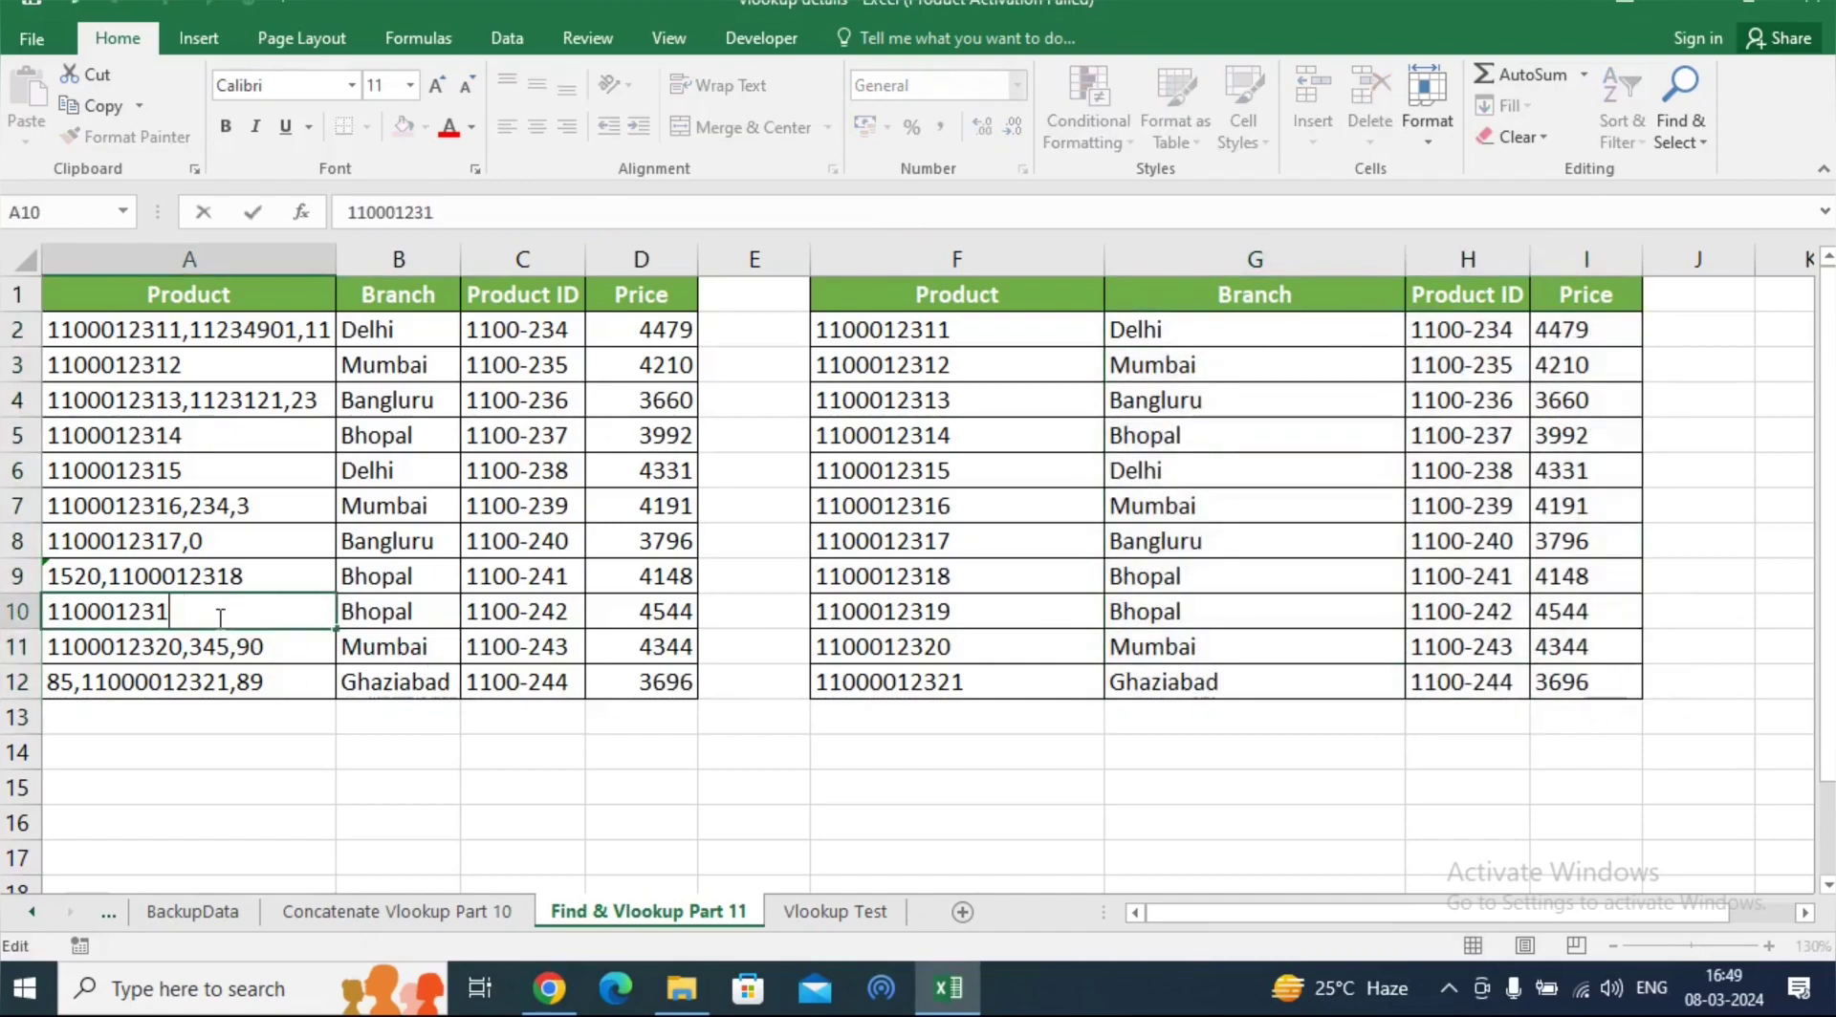
{"action": "key", "text": "Return"}
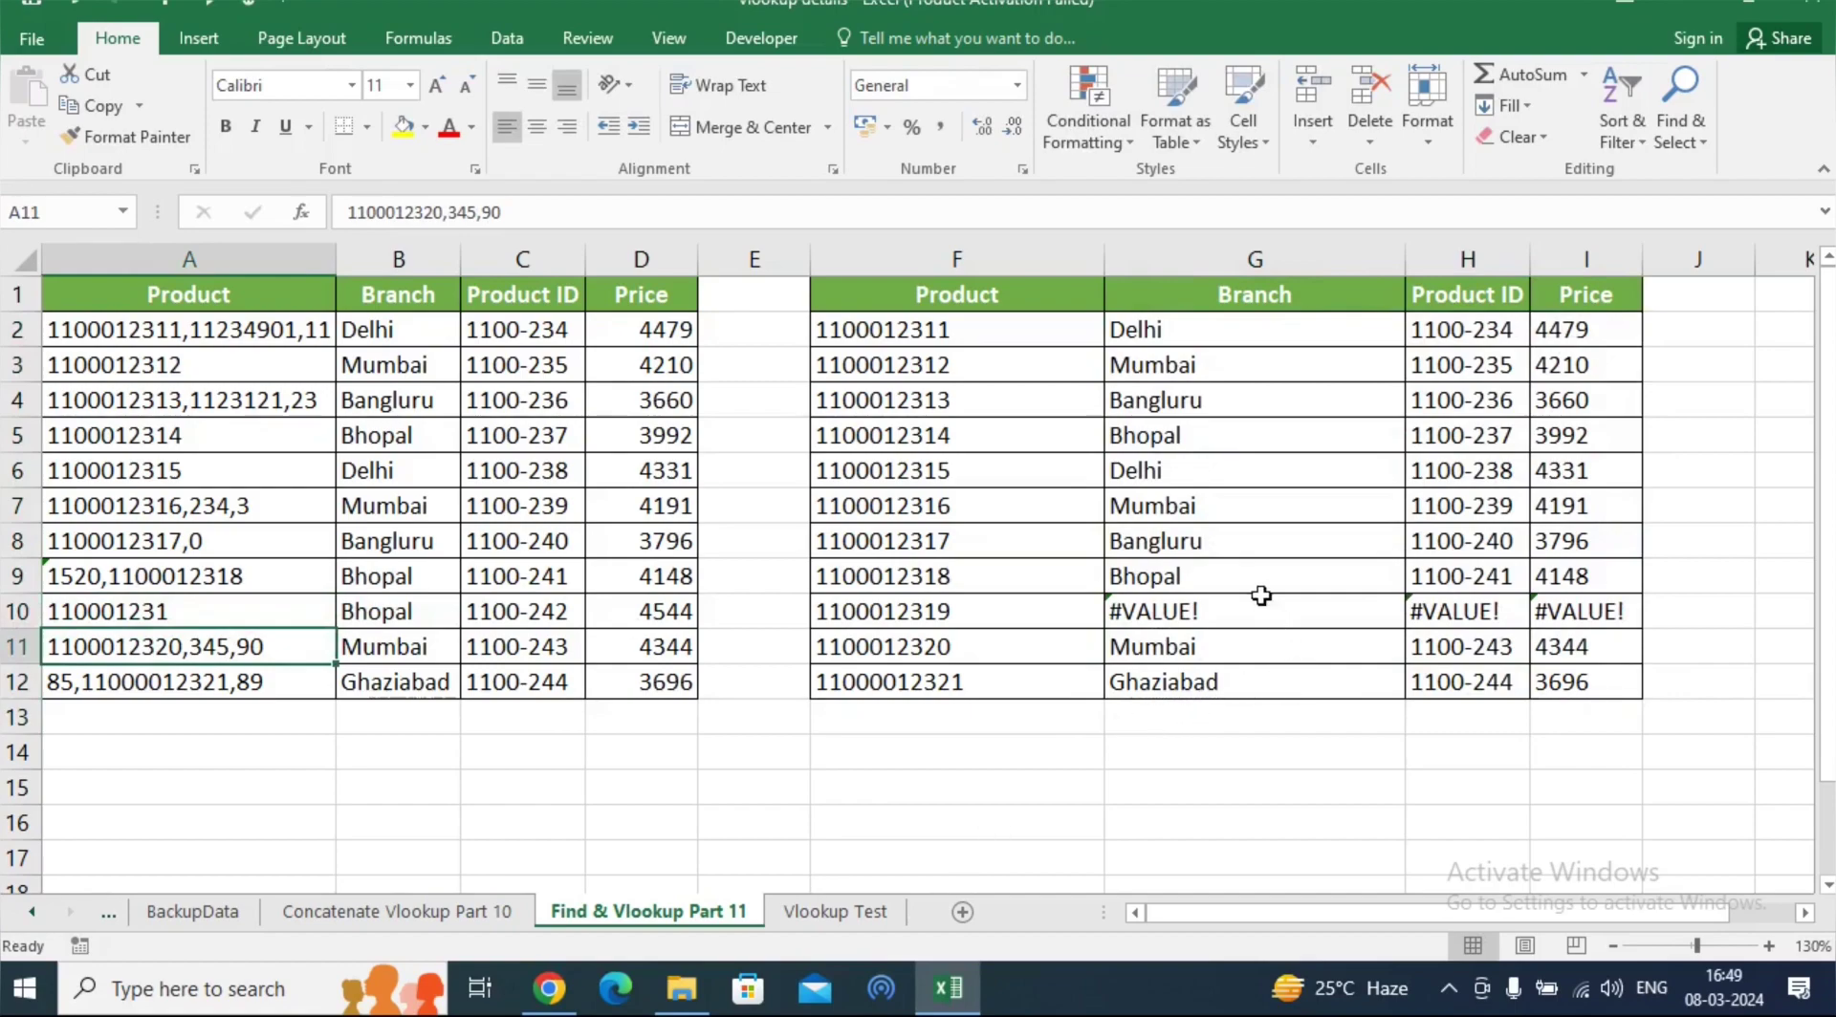
{"action": "double_click", "coordinate": [1197, 325]}
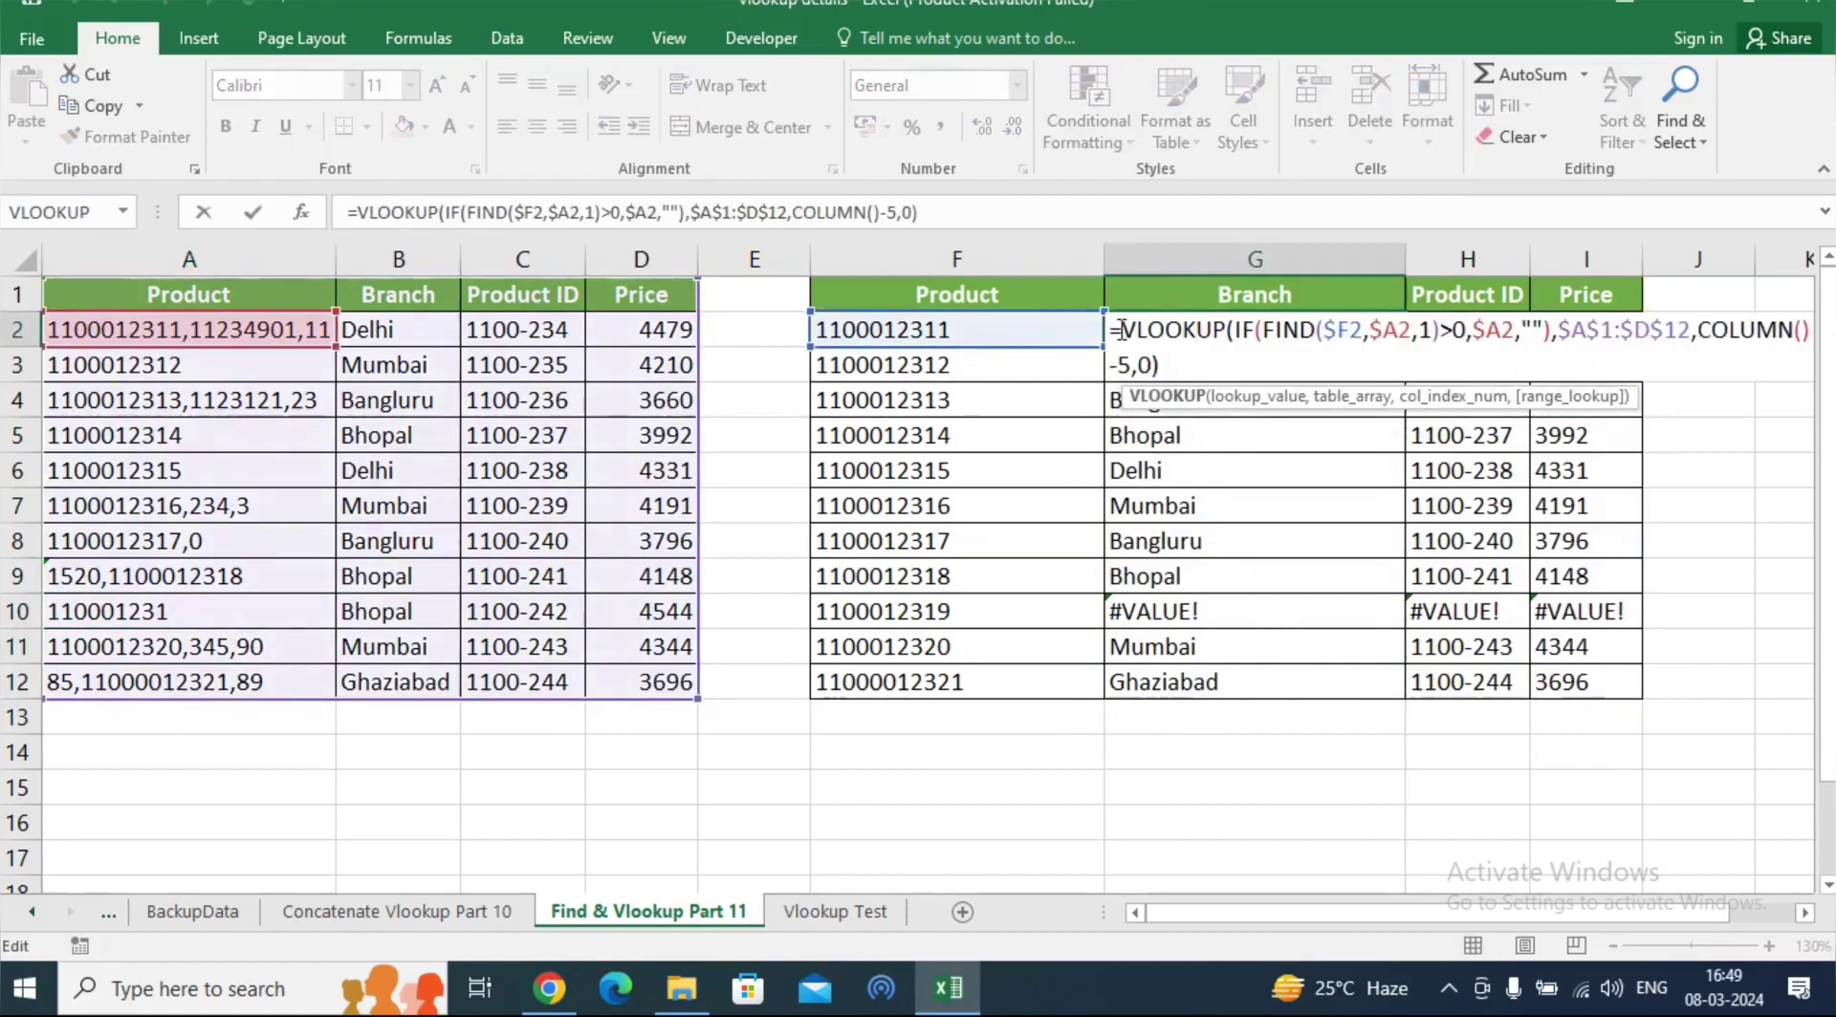
Wrap G2's VLOOKUP in IFERROR with an "invalid id" fallback, still showing Delhi
{"action": "type", "text": "i"}
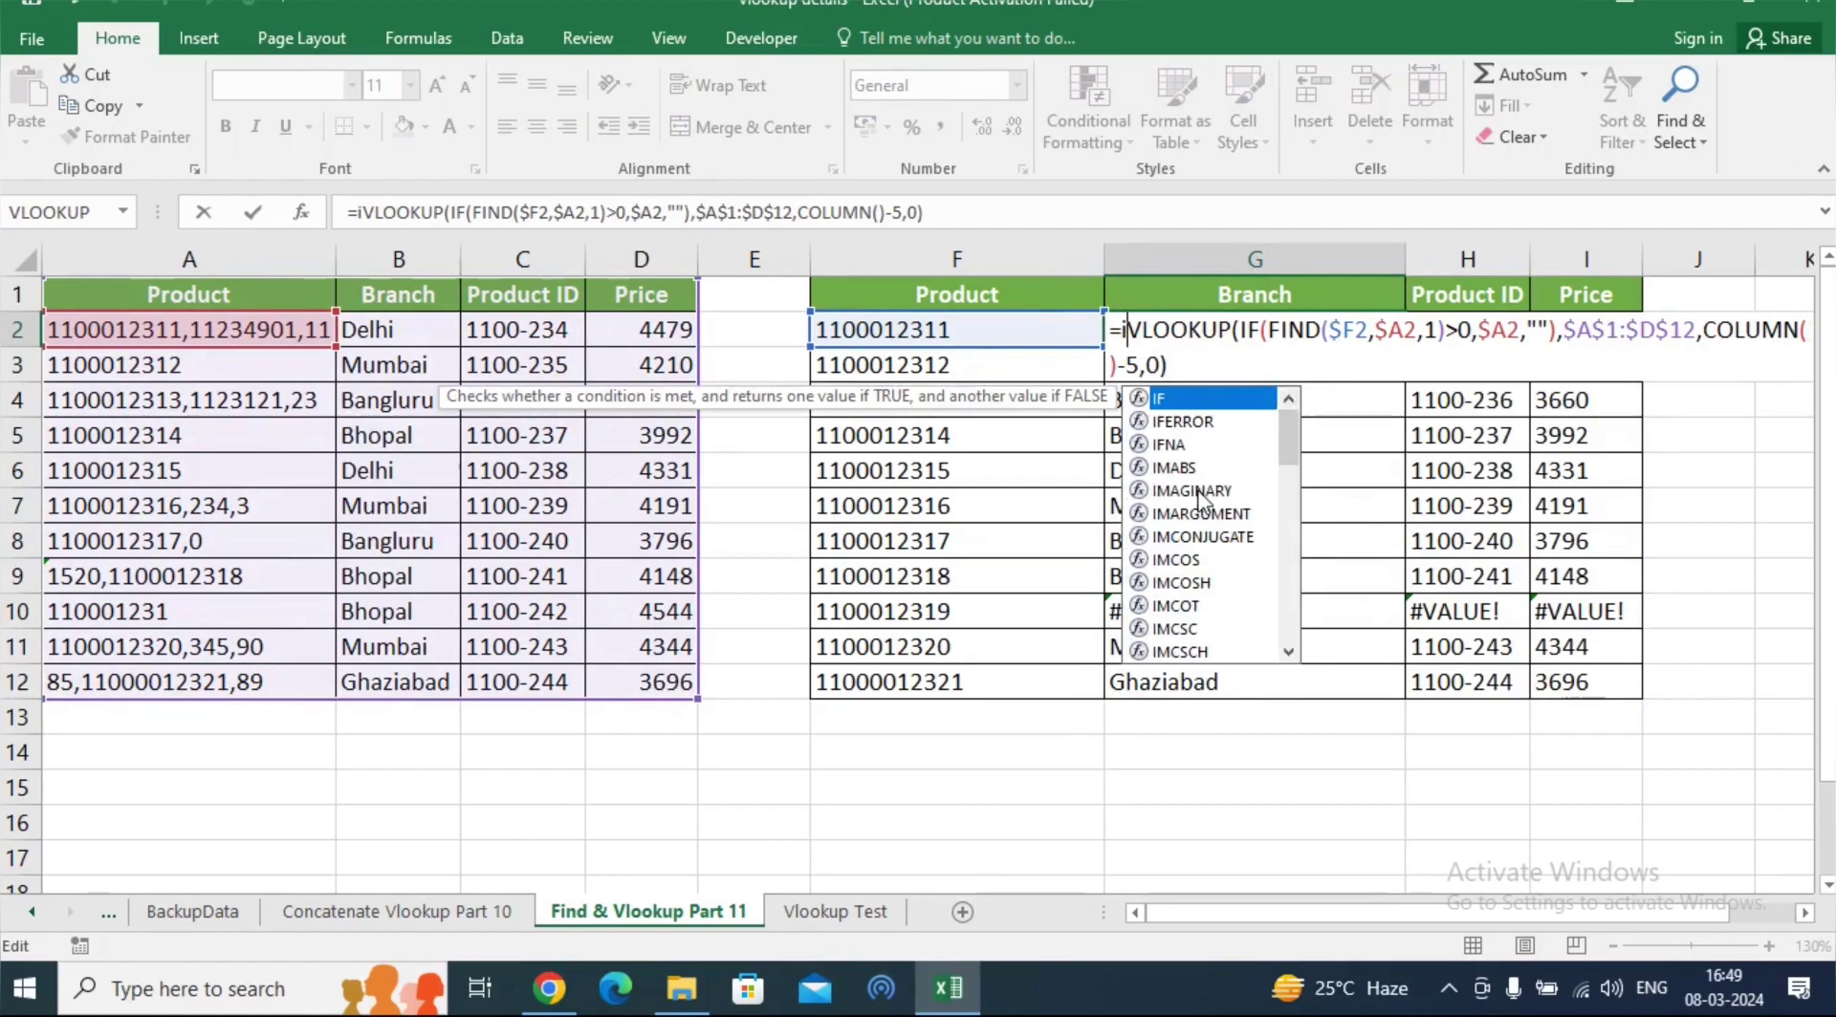
{"action": "type", "text": "fer"}
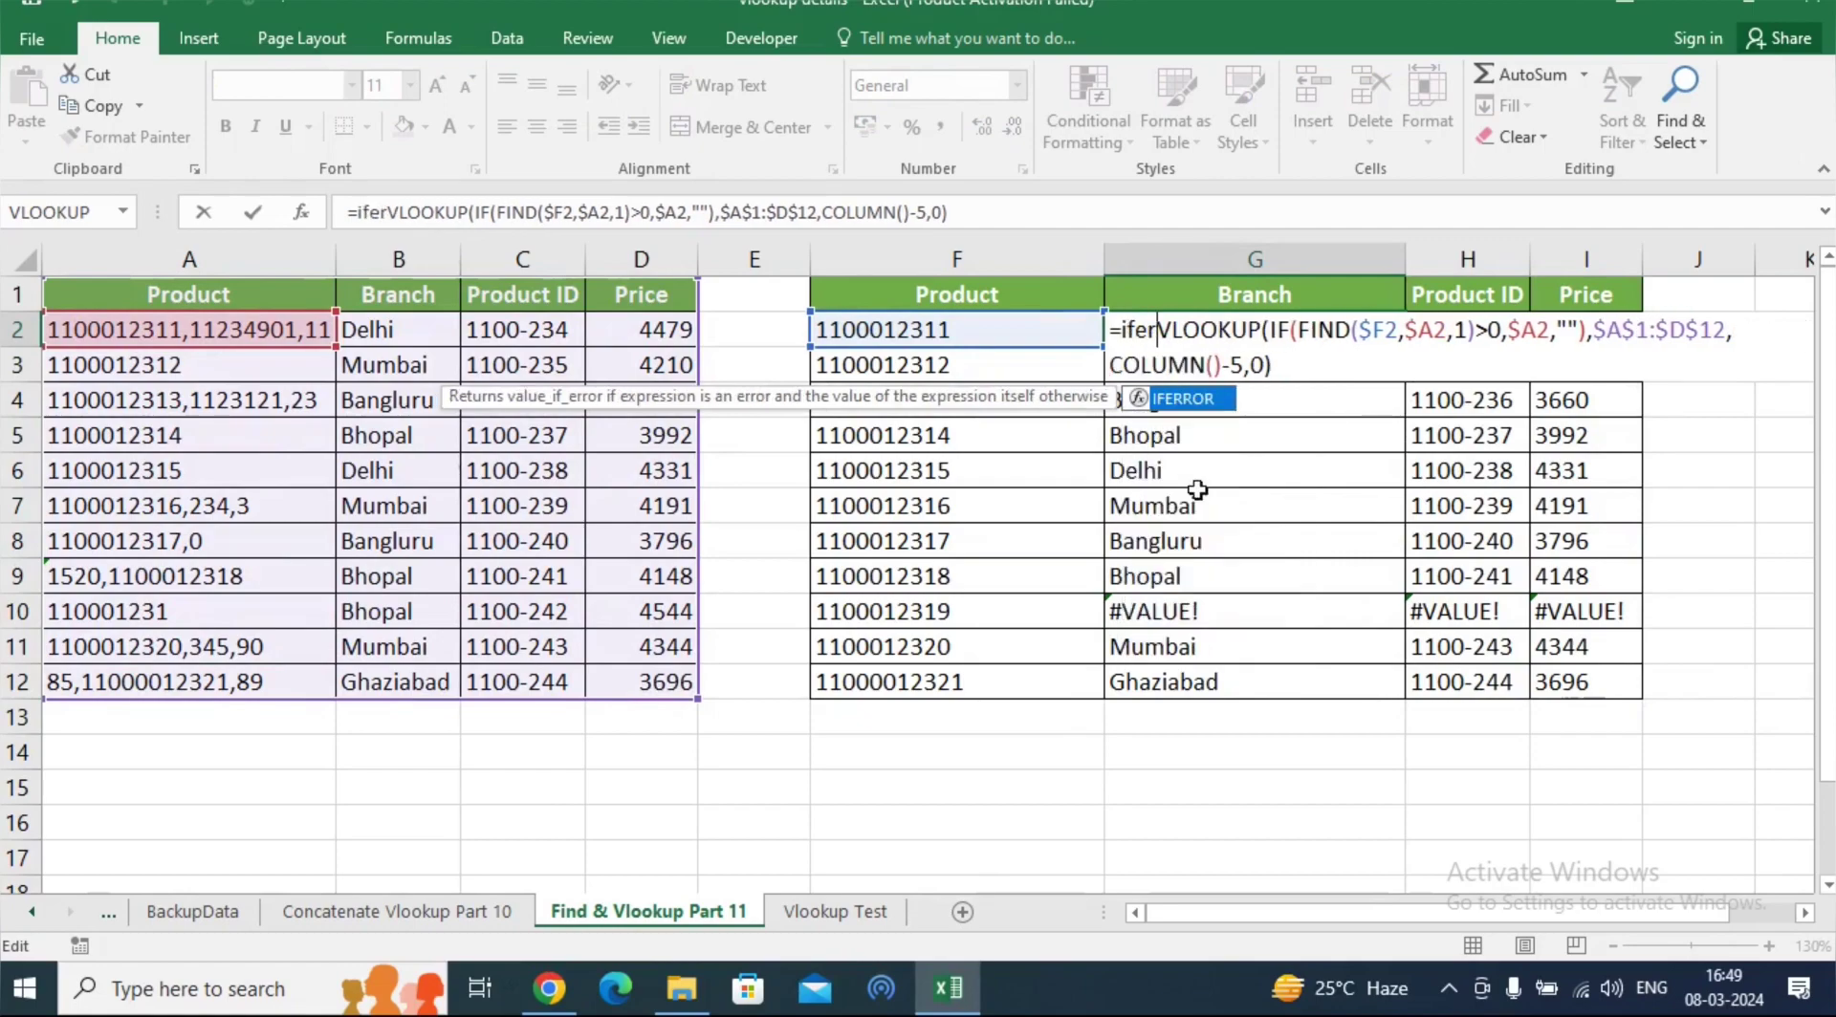
{"action": "key", "text": "Tab"}
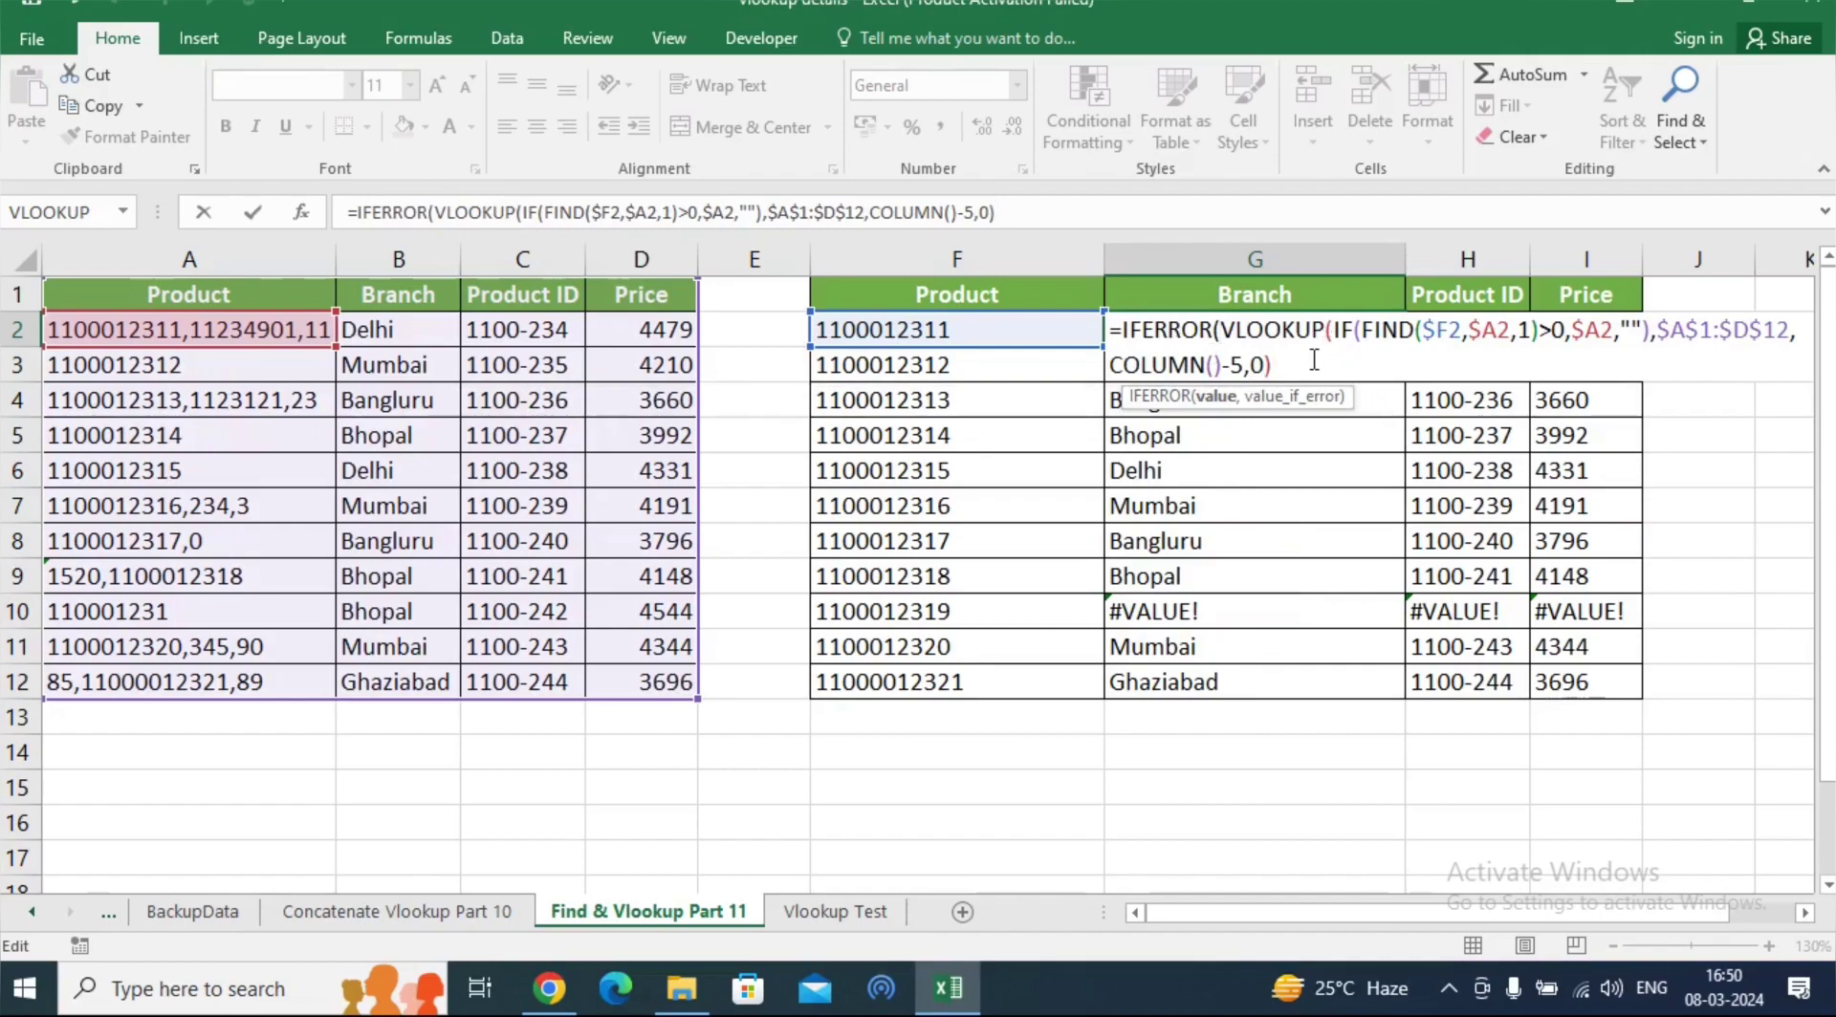
{"action": "type", "text": ","}
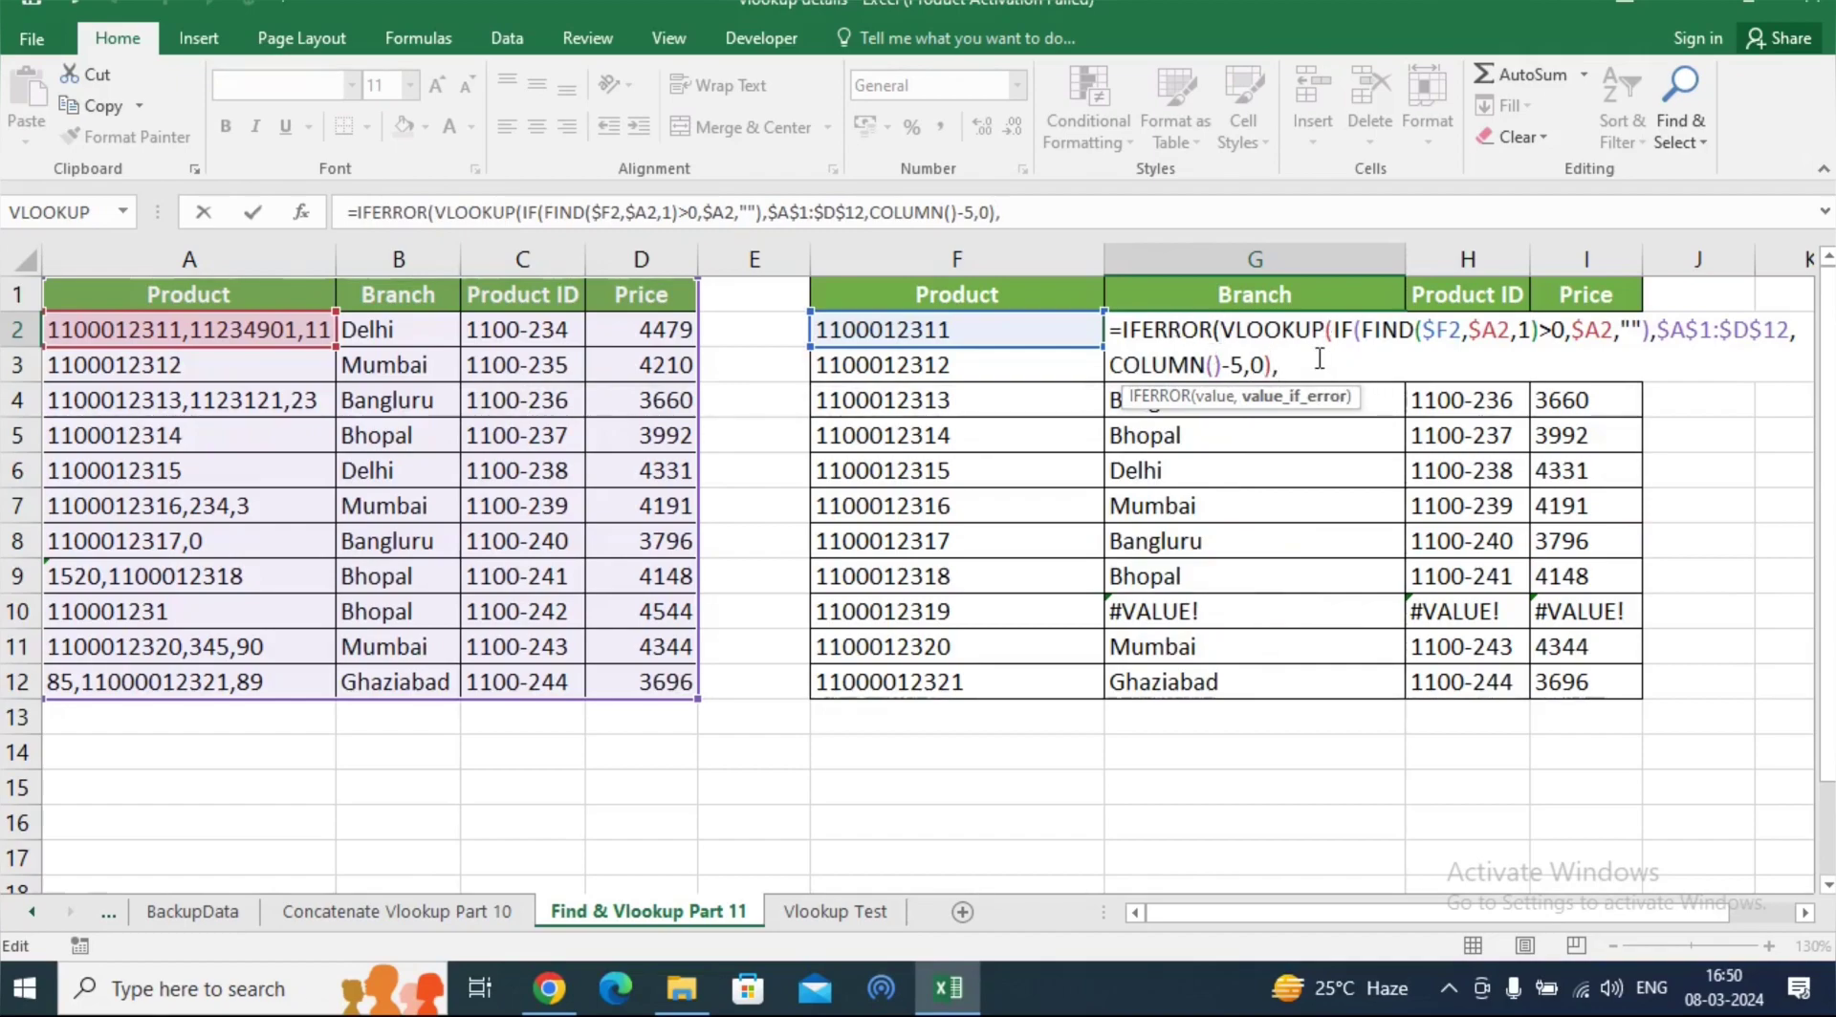
{"action": "type", "text": "\"i"}
{"action": "type", "text": "nvalid "}
{"action": "type", "text": "id"}
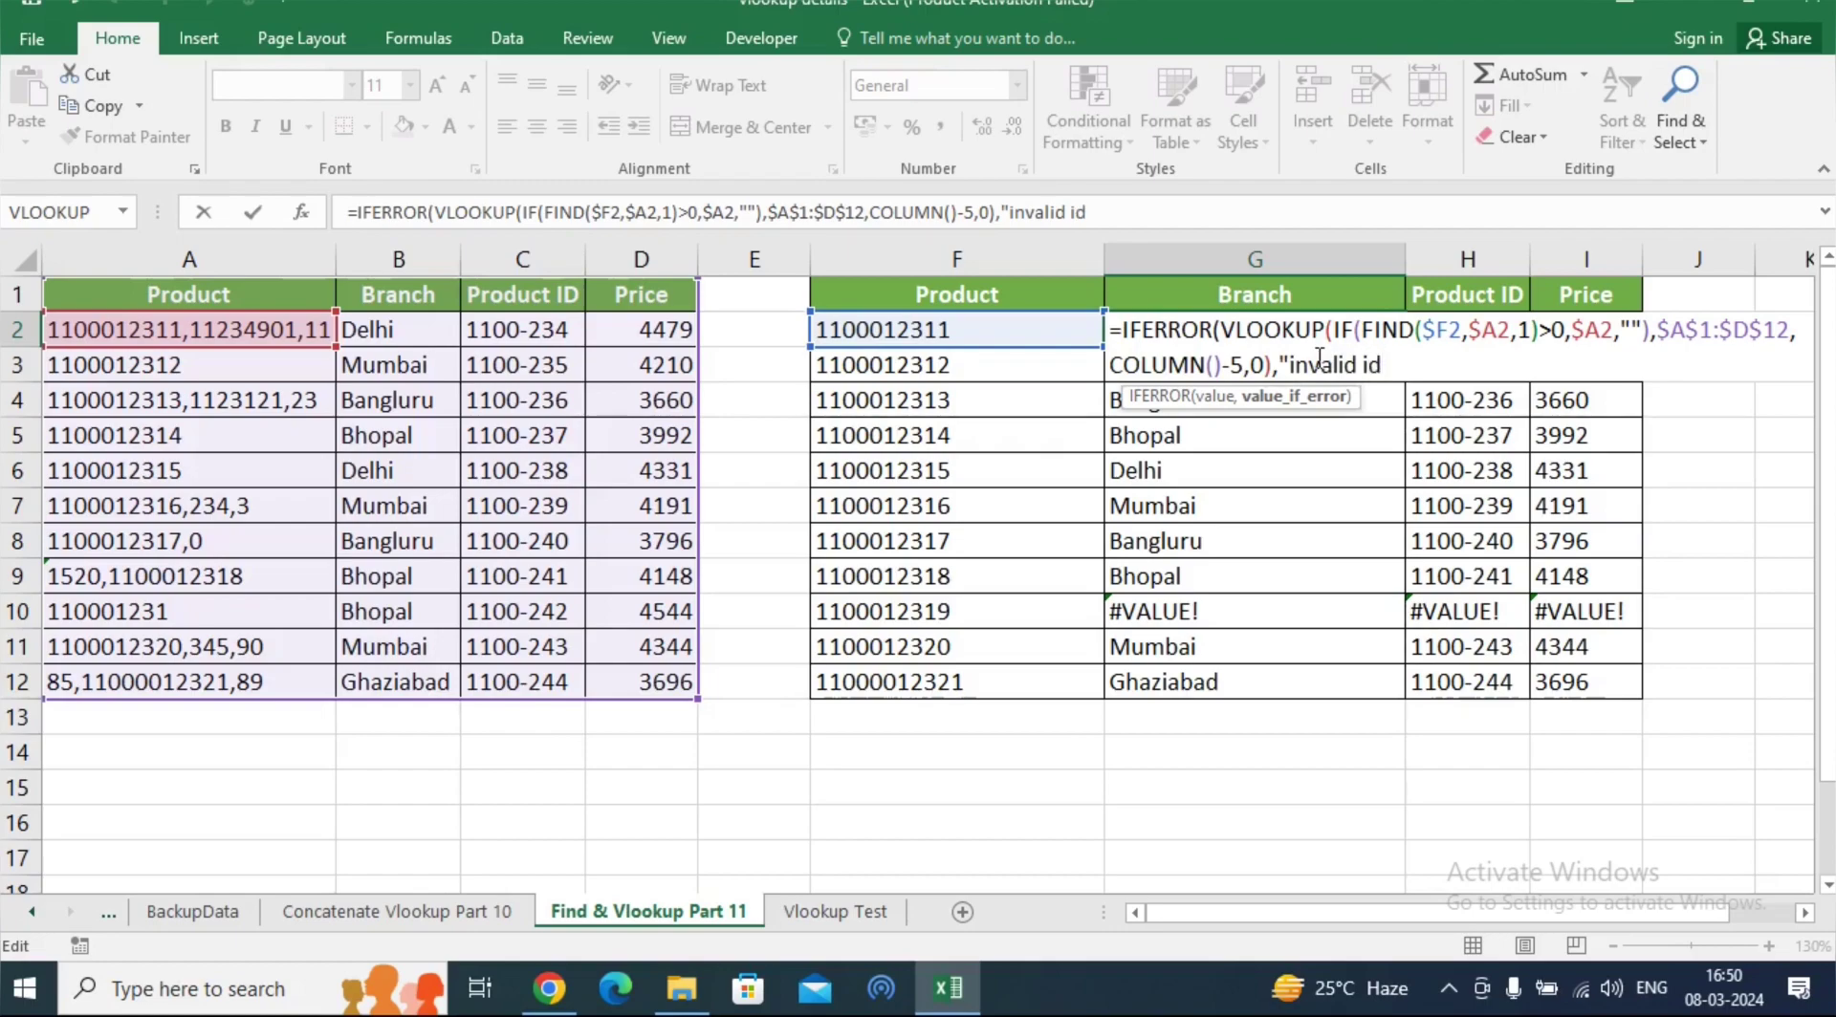
{"action": "type", "text": "\")"}
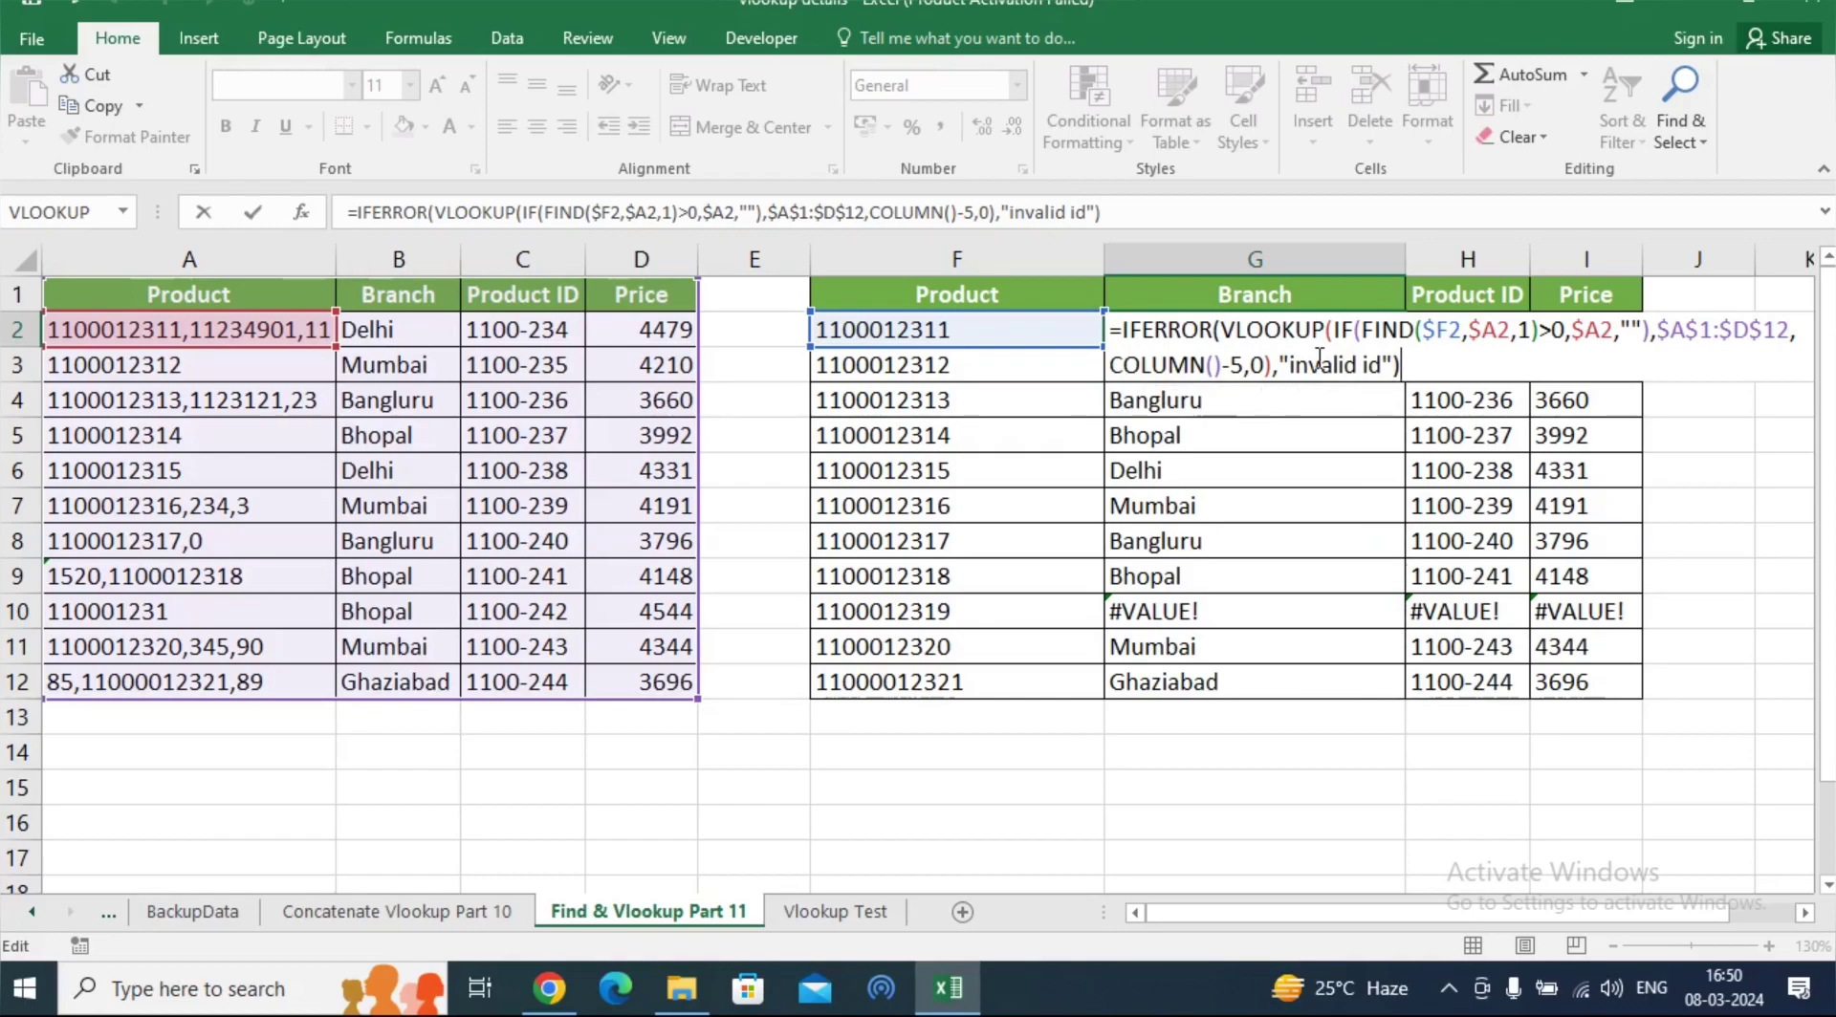
{"action": "key", "text": "ctrl+Return"}
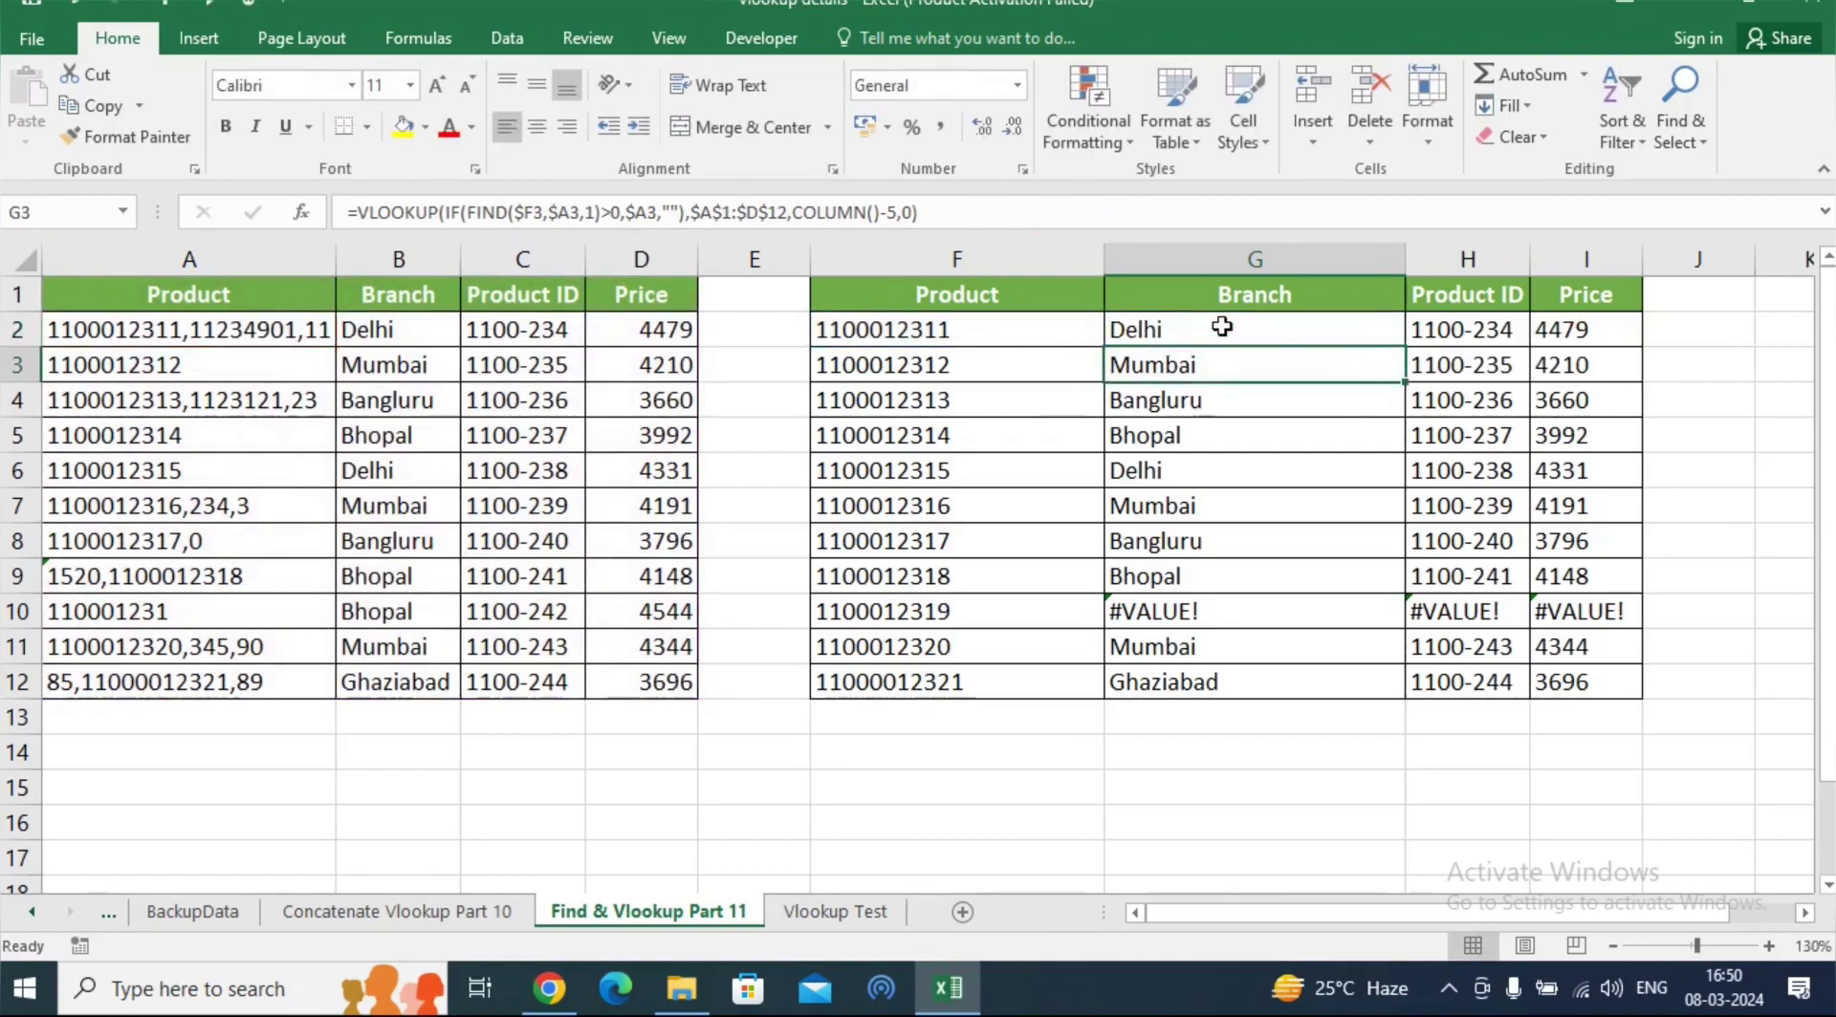
Copy the IFERROR formula across to I2, then drop A9's last digit so row 9 shows invalid id
{"action": "mouse_move", "coordinate": [1405, 346]}
{"action": "left_mouse_down"}
{"action": "mouse_move", "coordinate": [1630, 355]}
{"action": "mouse_move", "coordinate": [1657, 697]}
{"action": "left_mouse_up"}
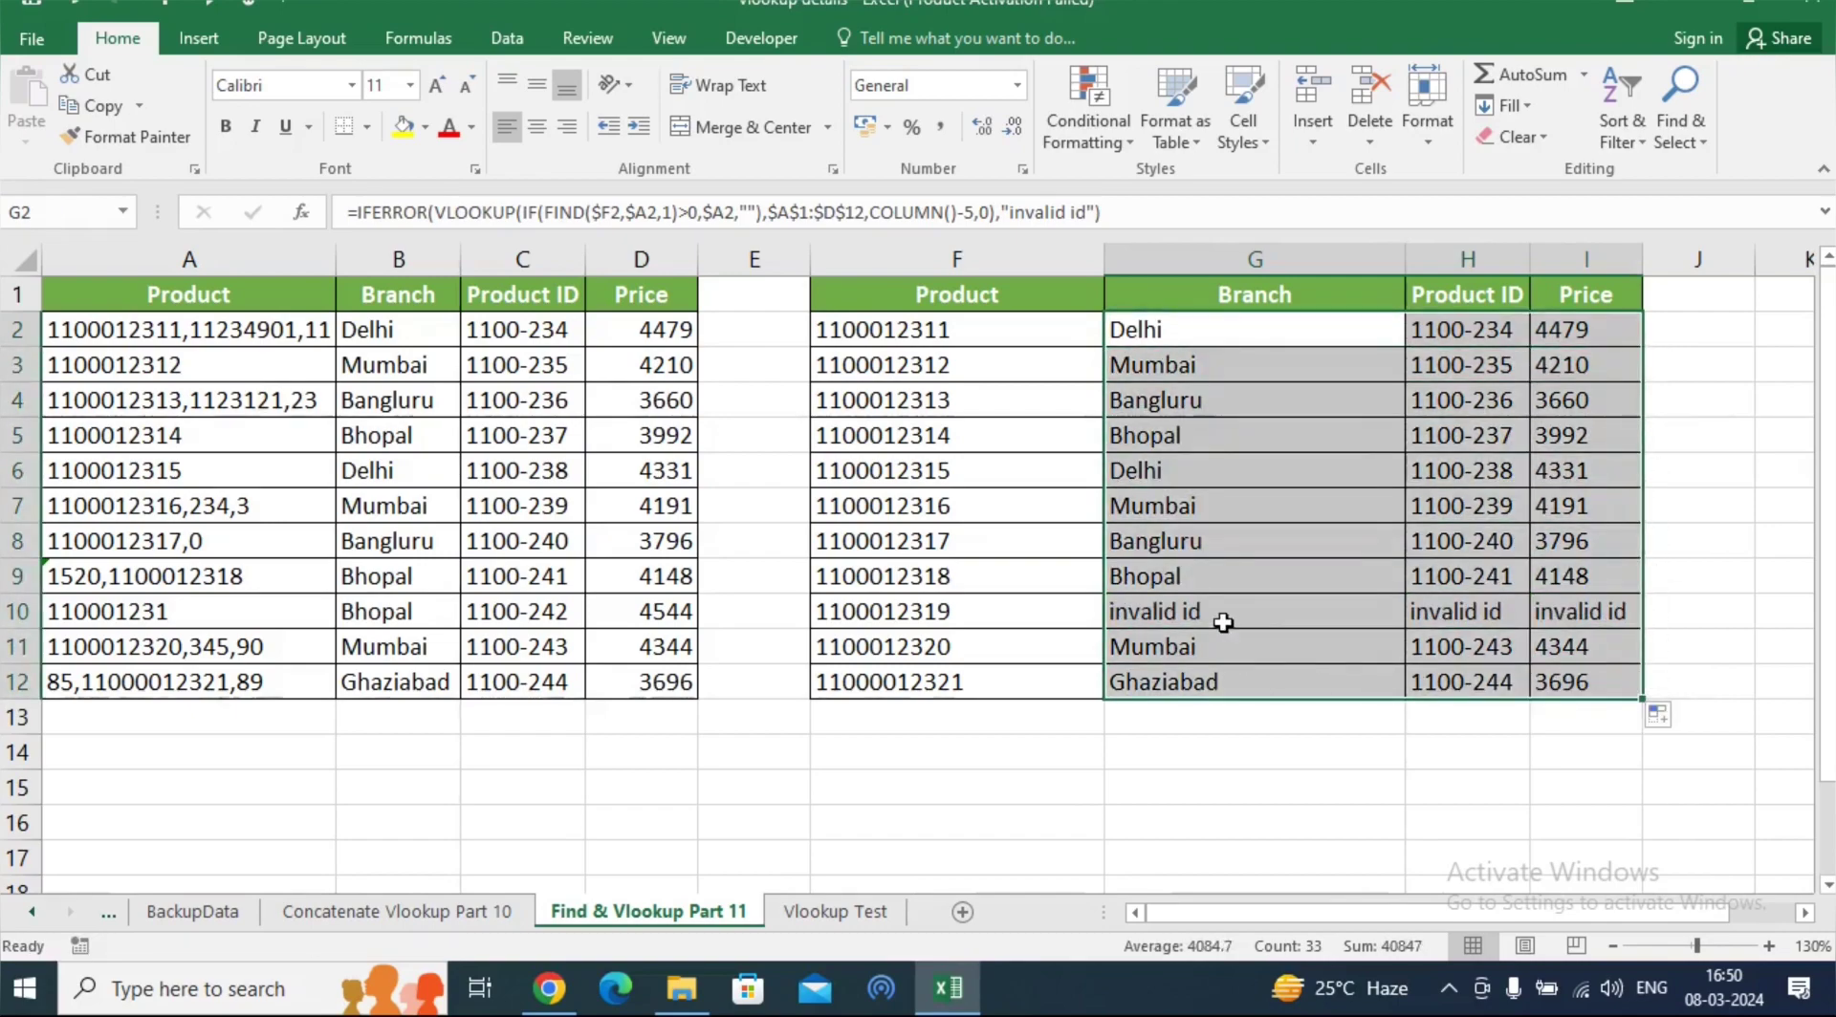
{"action": "double_click", "coordinate": [278, 574]}
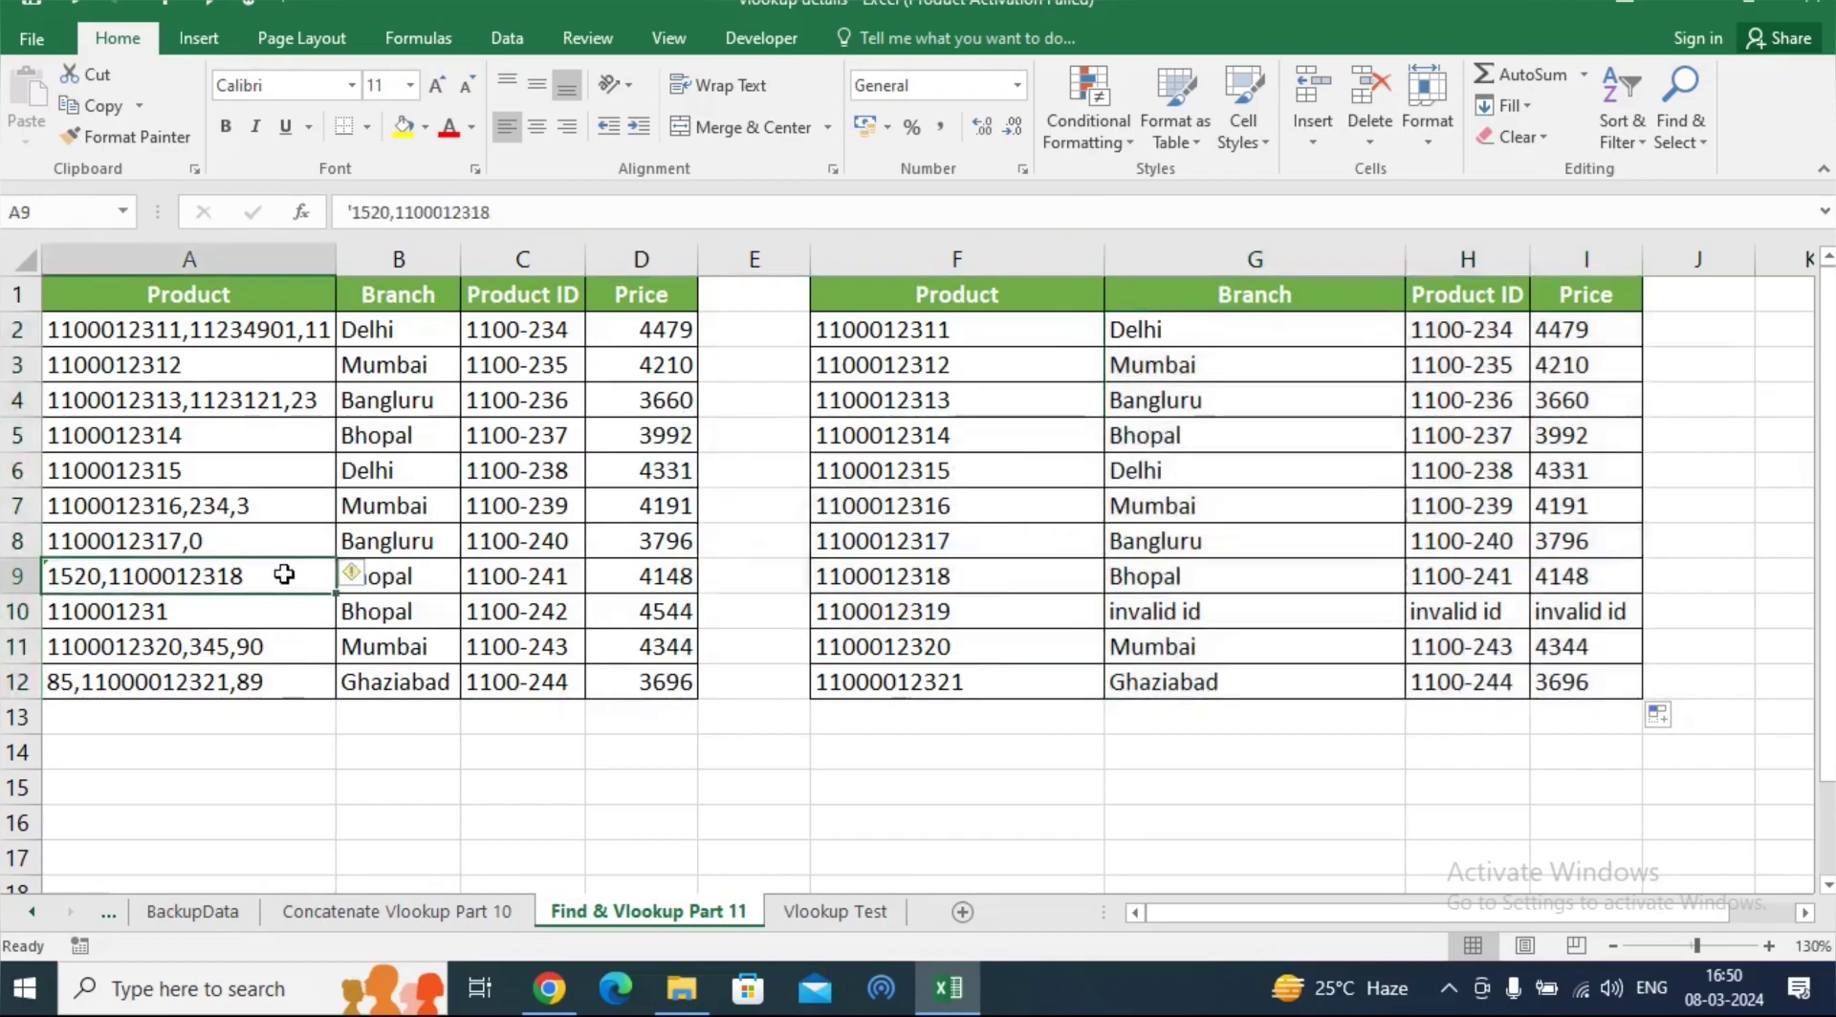
{"action": "key", "text": "BackSpace"}
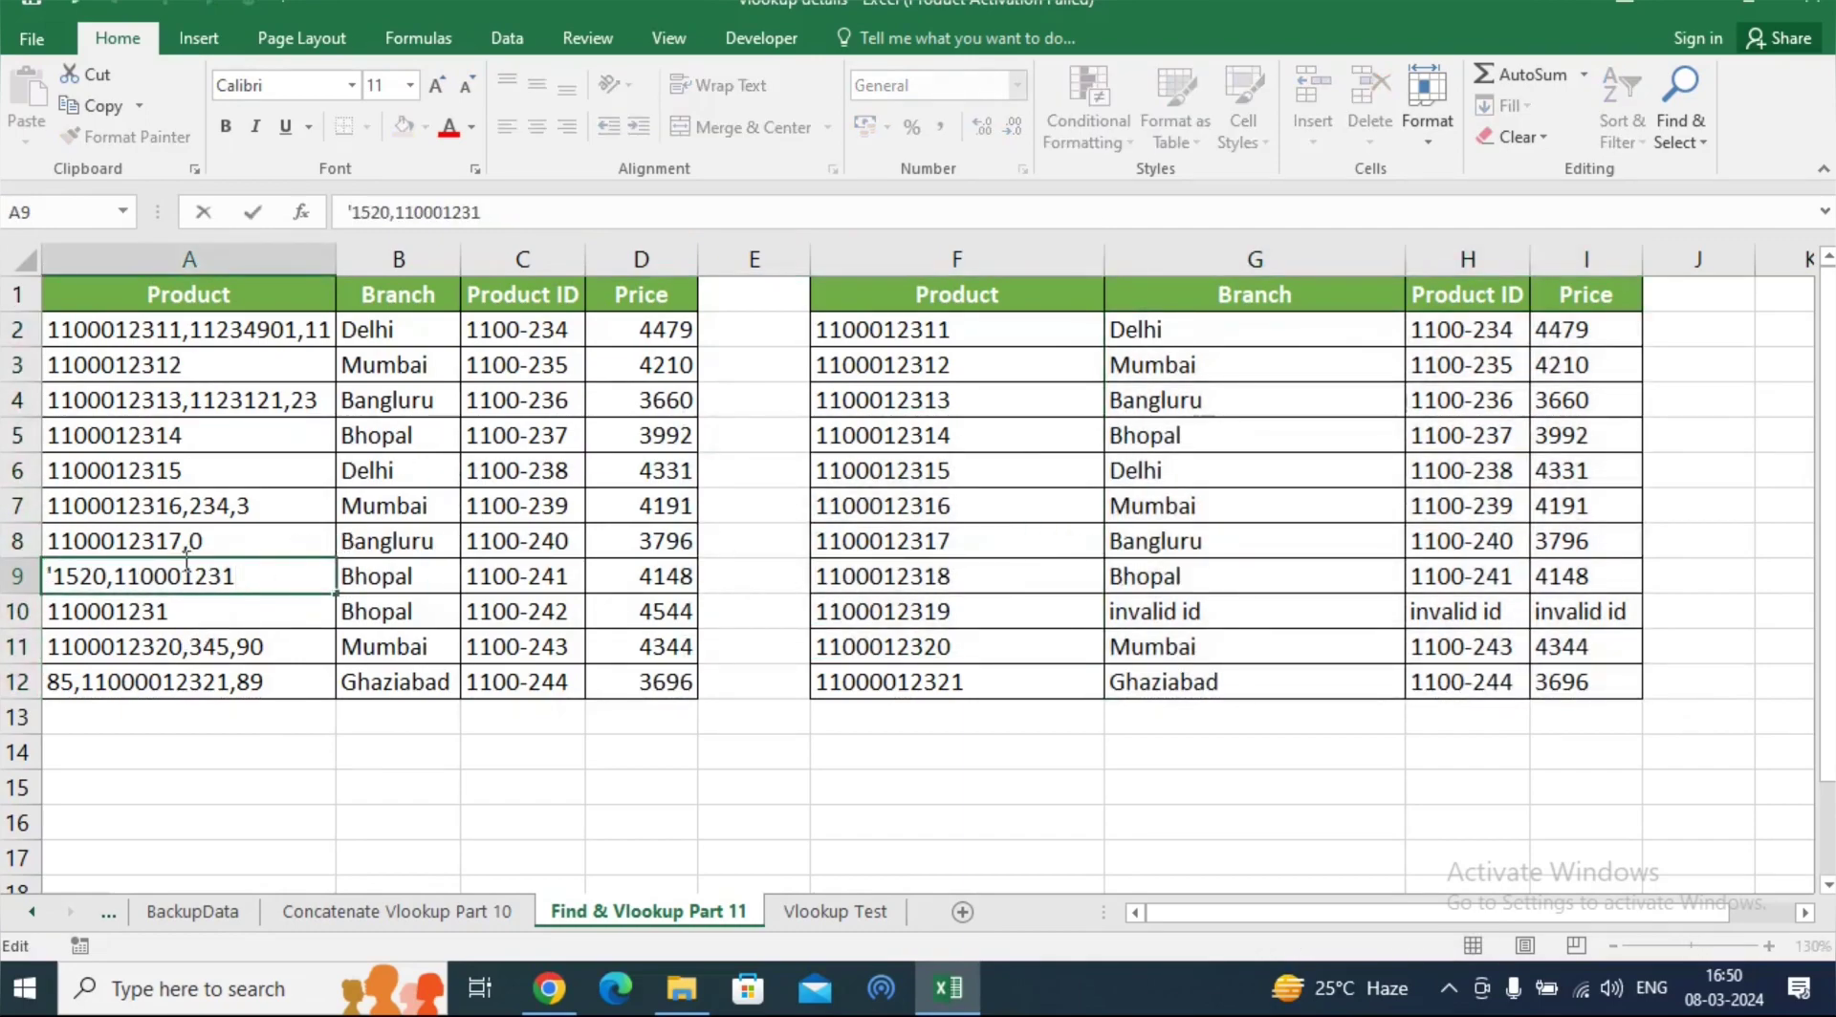
{"action": "key", "text": "Return"}
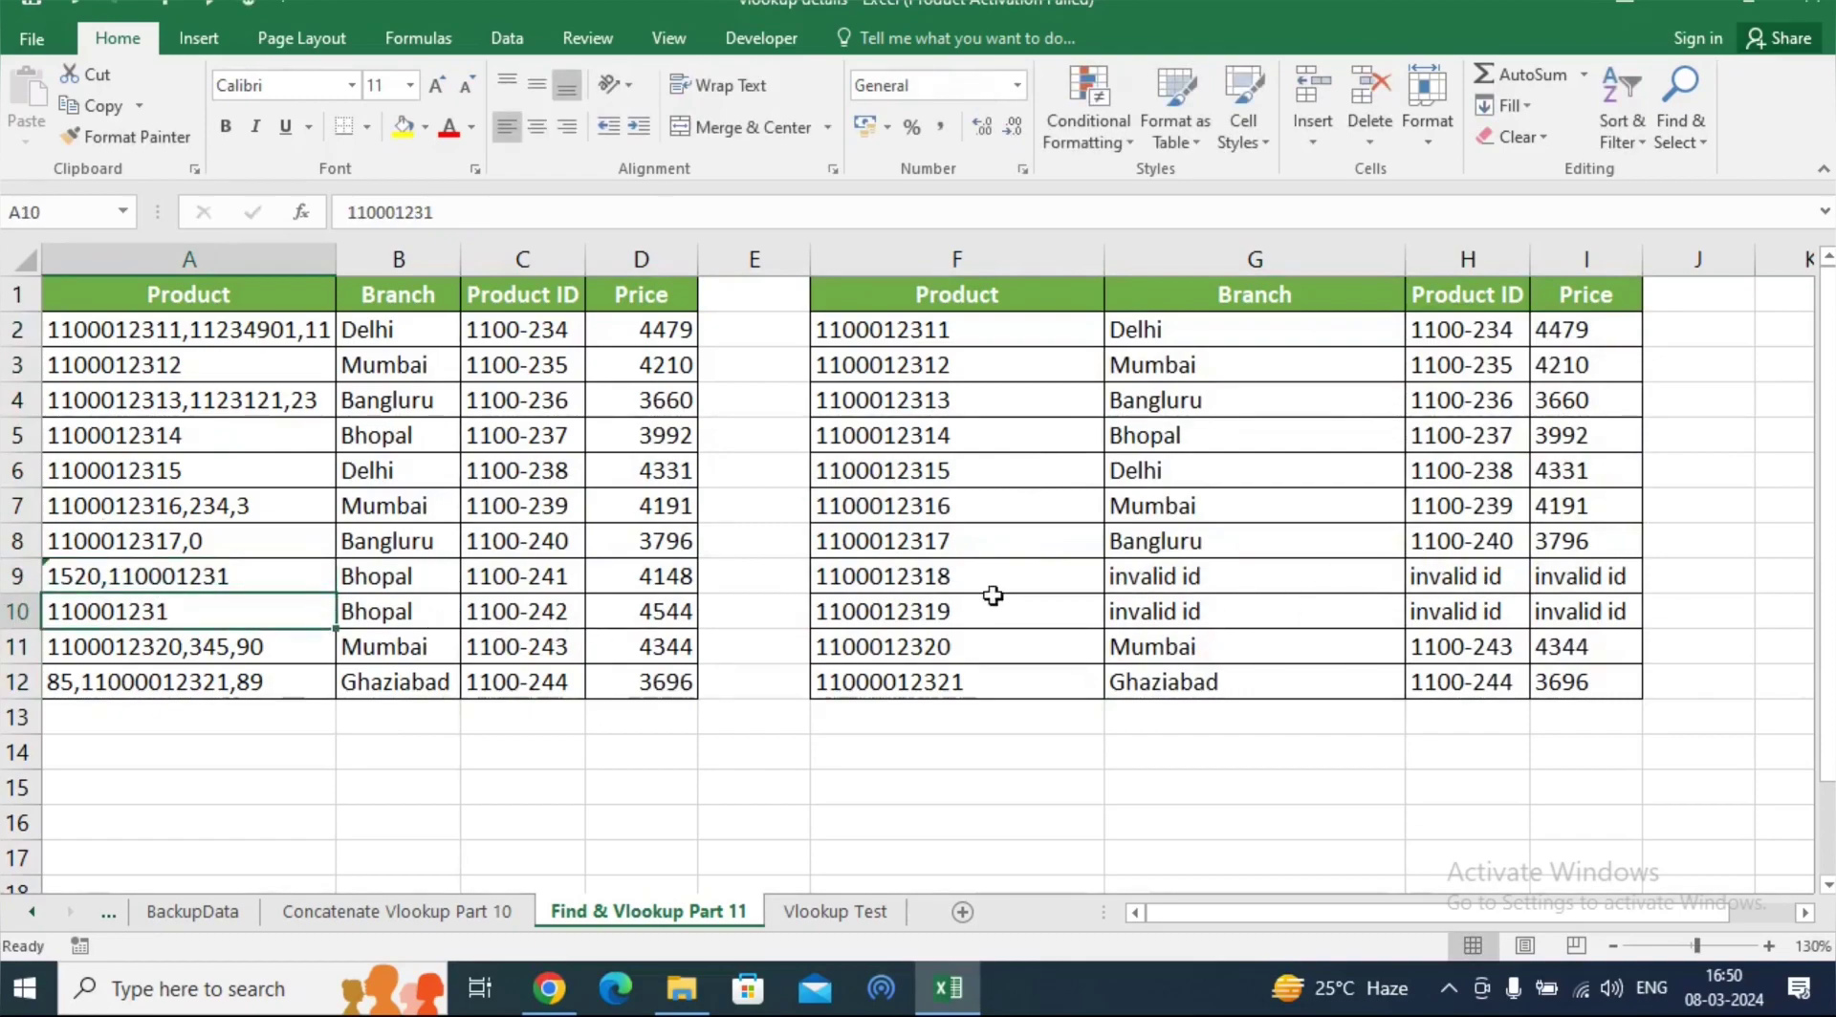
{"action": "left_click", "coordinate": [921, 581]}
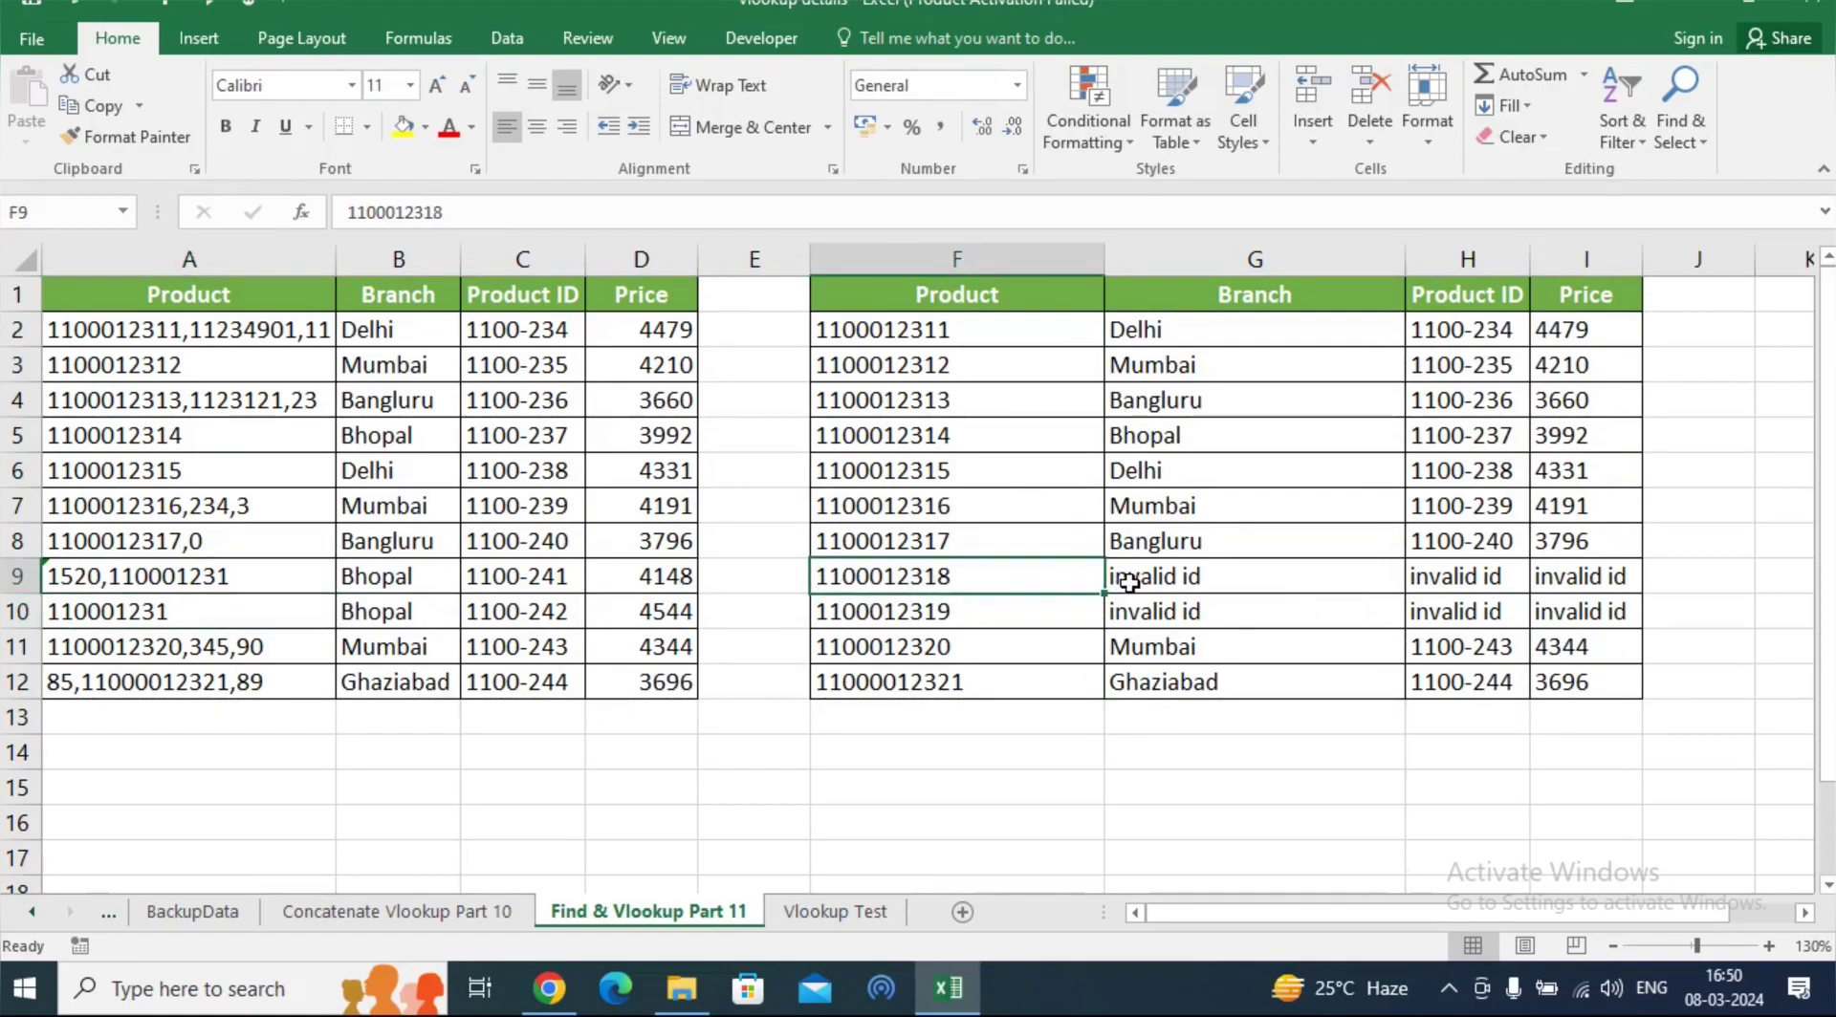
{"action": "left_click", "coordinate": [1129, 583]}
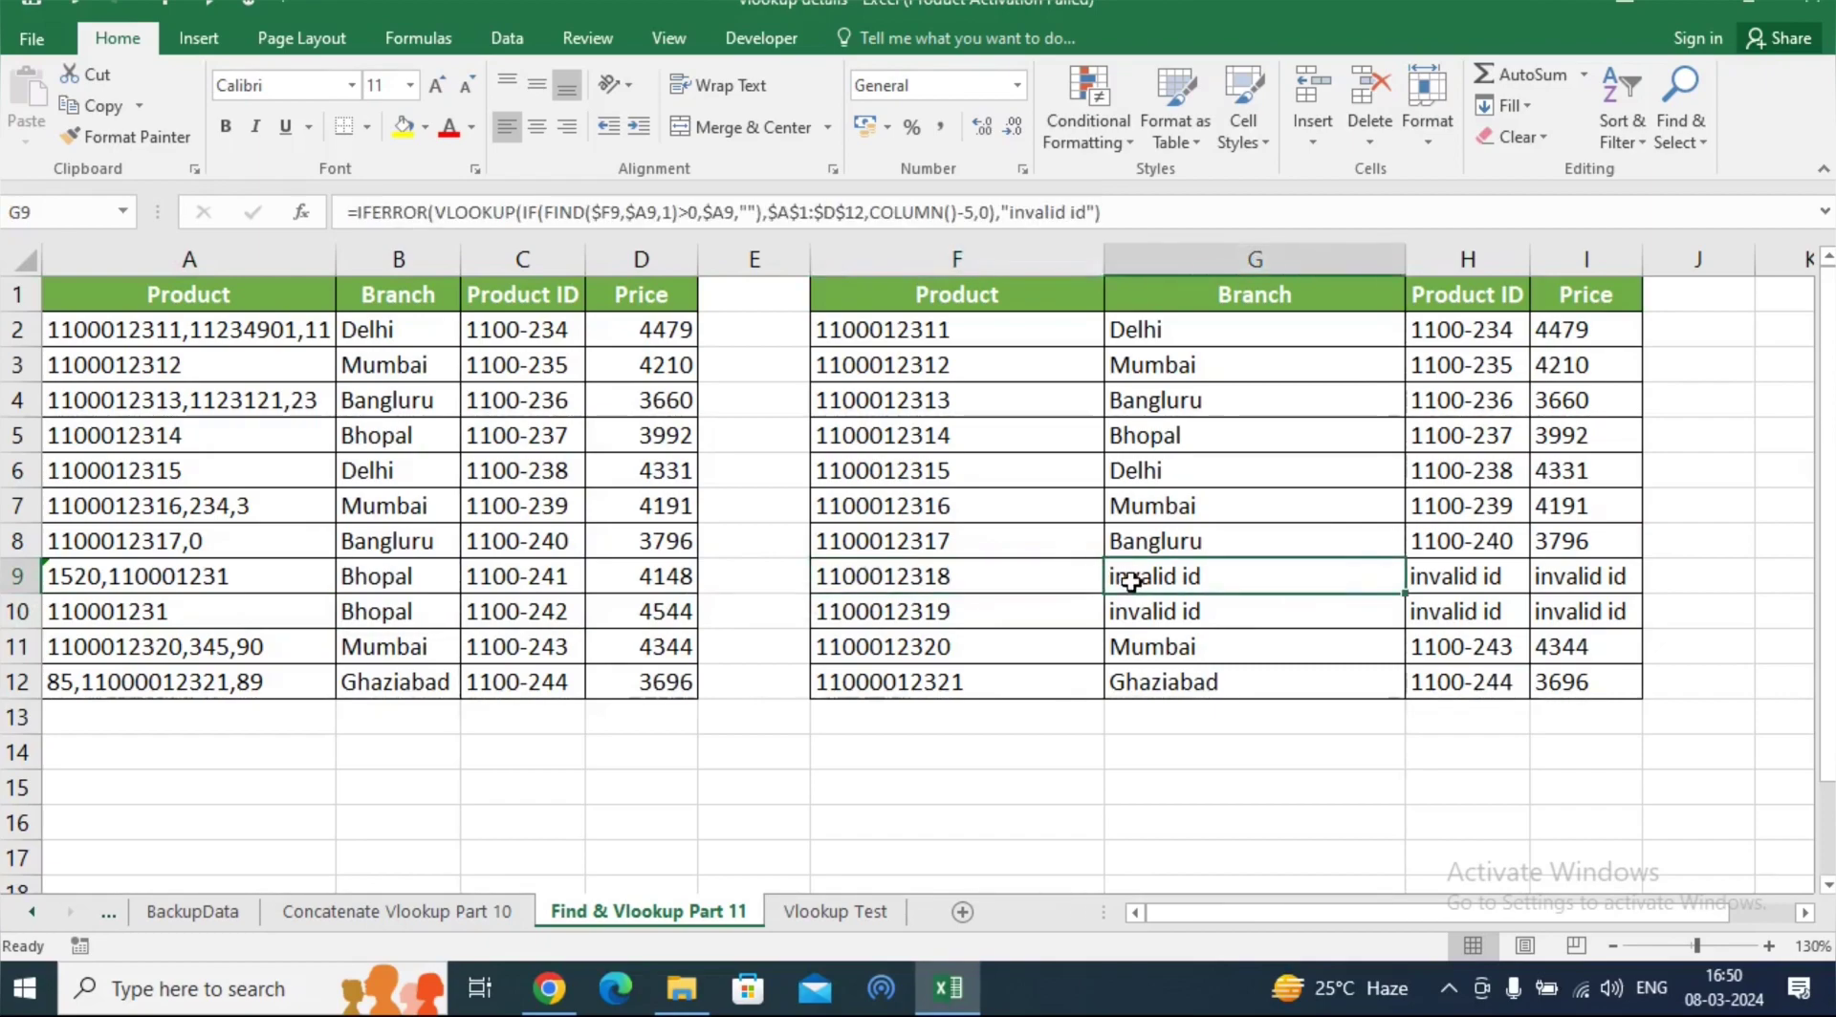
{"action": "key", "text": "ctrl+z"}
{"action": "double_click", "coordinate": [1165, 329]}
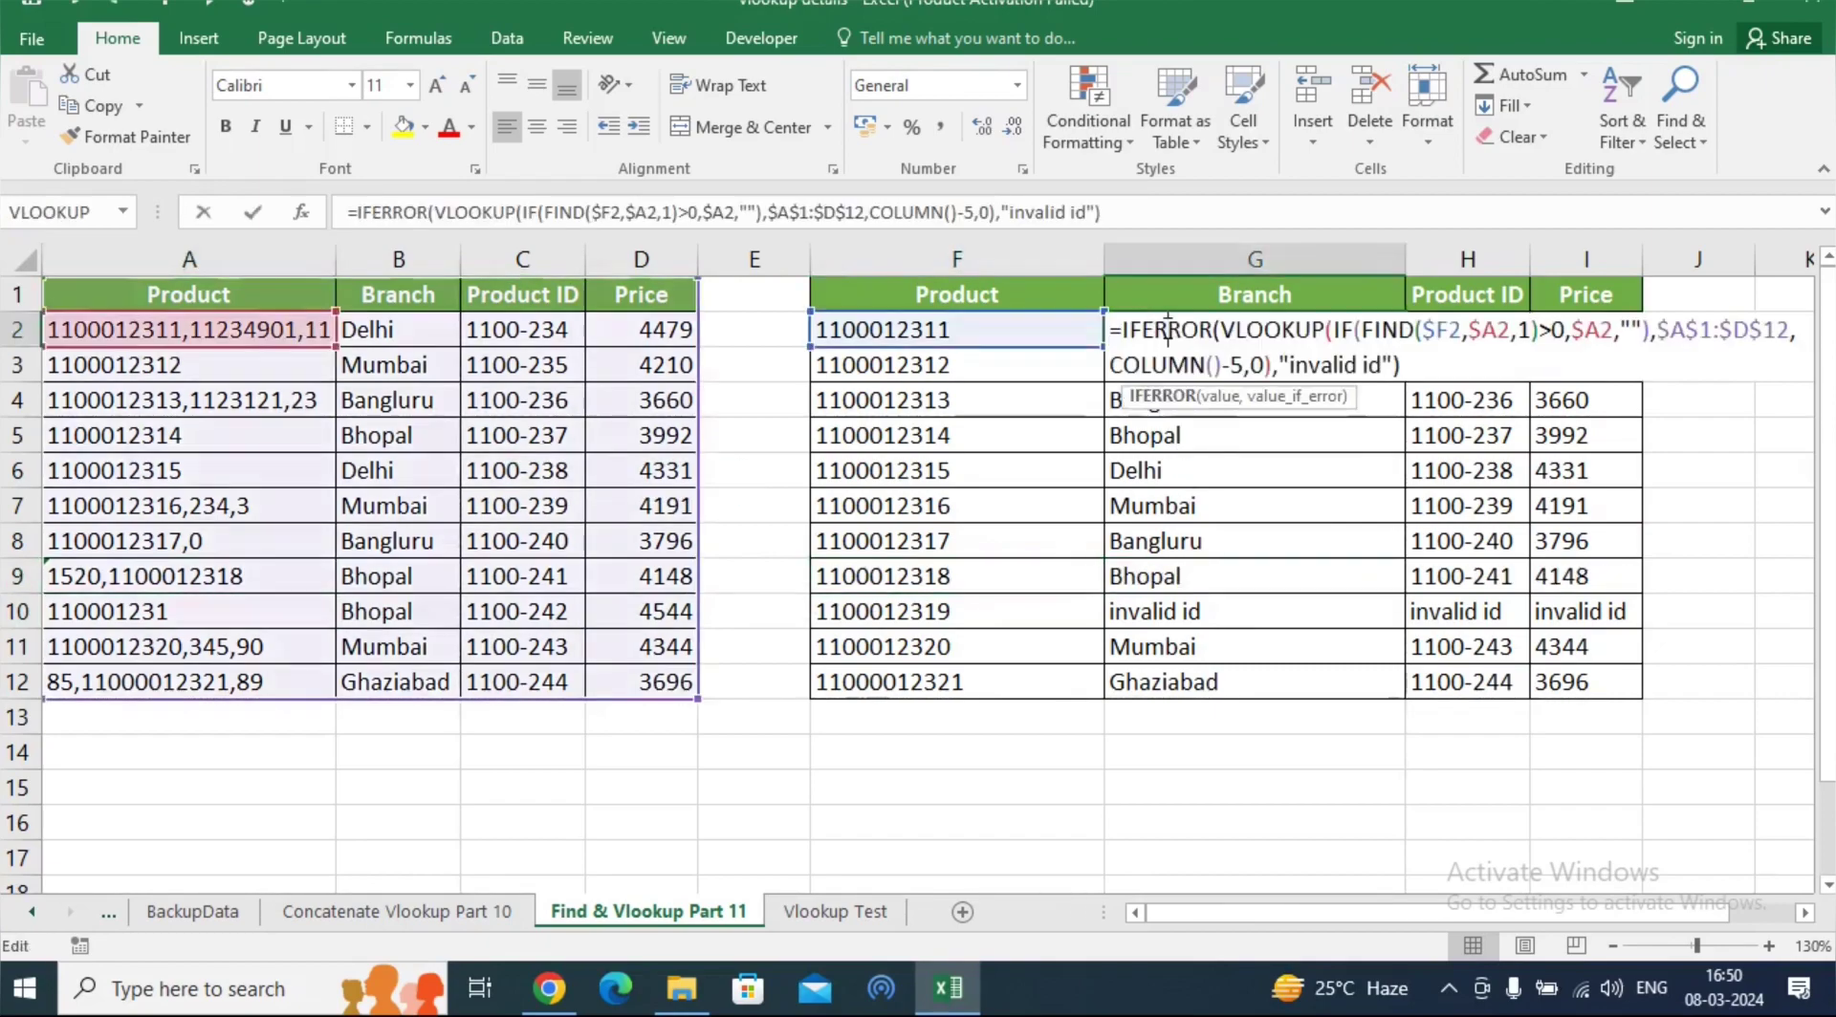